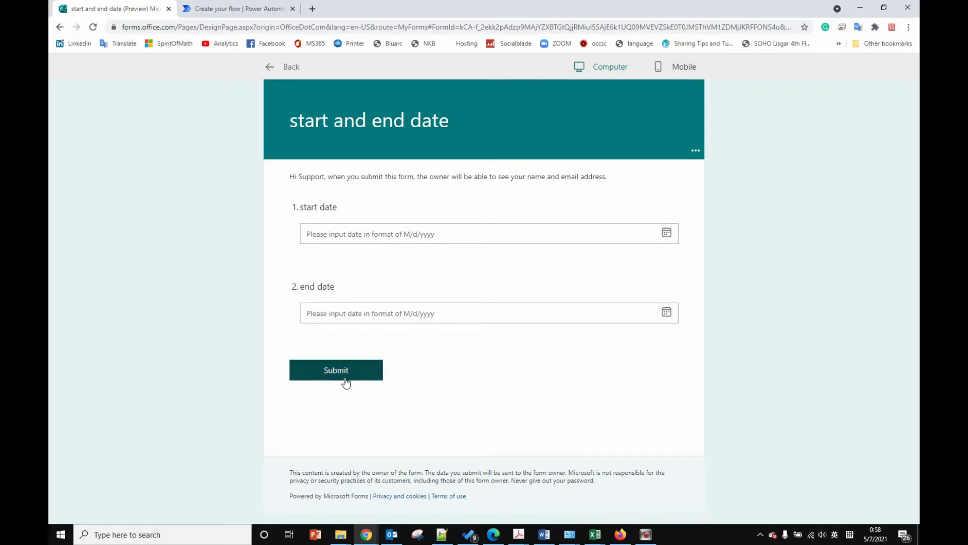
Step: Switch from the Forms preview back to the 'weekend list' flow in Power Automate
click(234, 9)
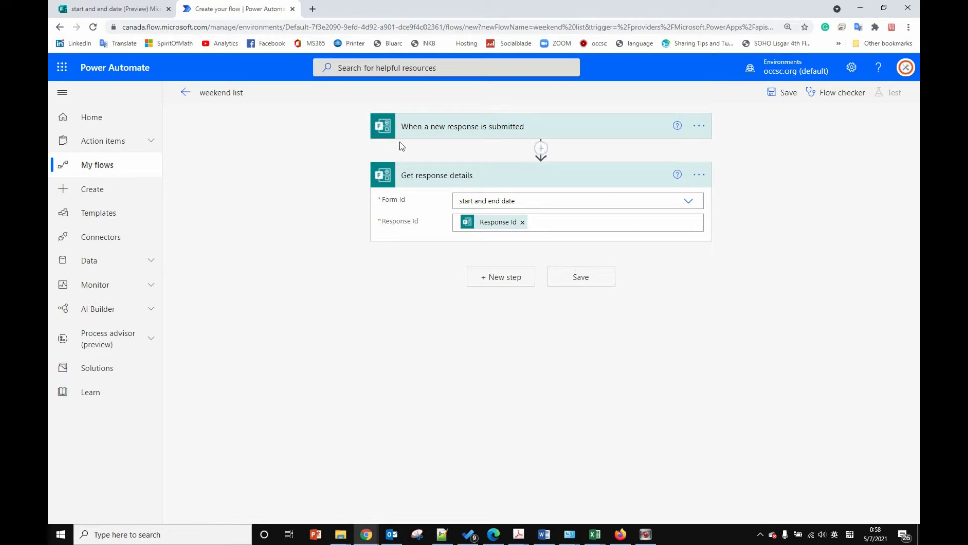
Step: Check the trigger's Form Id, then add a new step below Get response details
click(433, 130)
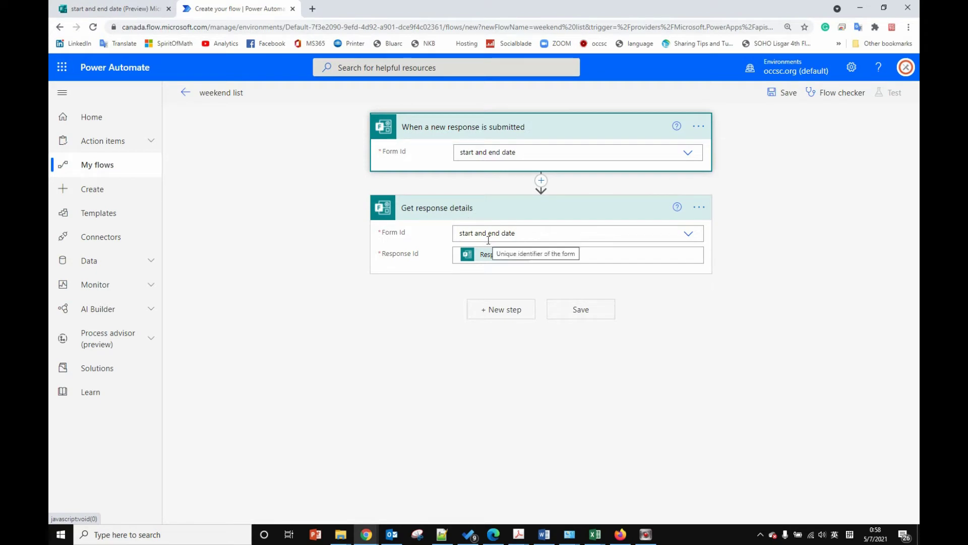
click(517, 312)
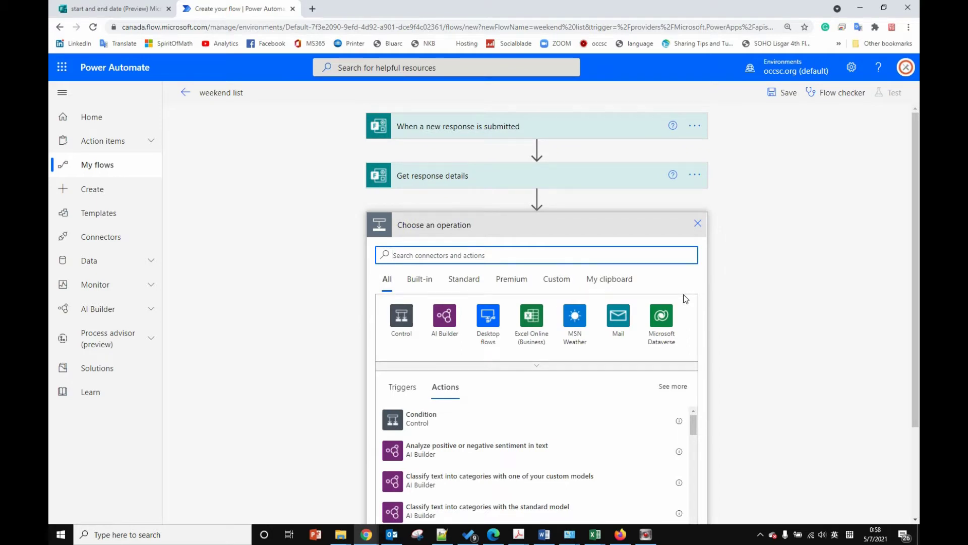
Step: Initialize a String variable 'startdate' set to the form's start date answer
text(vari)
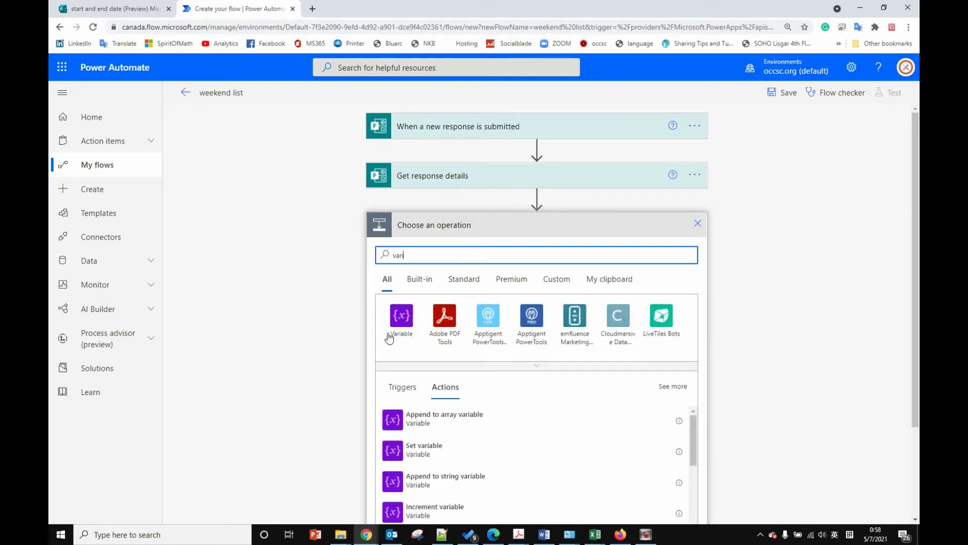
click(400, 316)
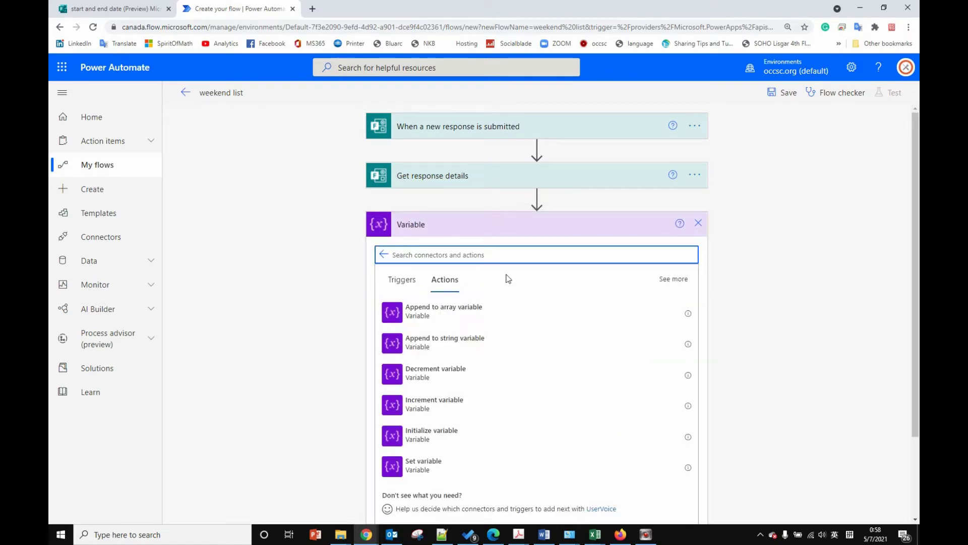
click(426, 436)
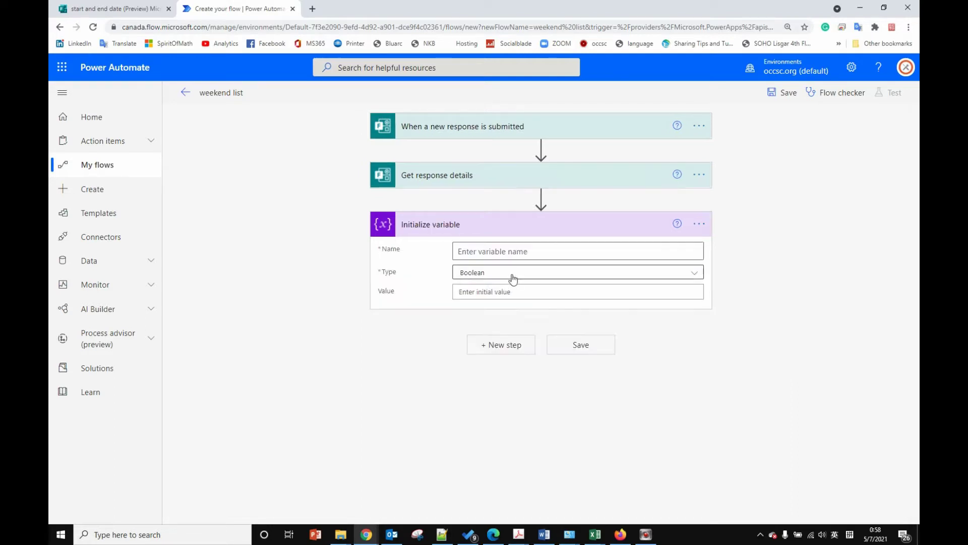
click(492, 250)
text(sta)
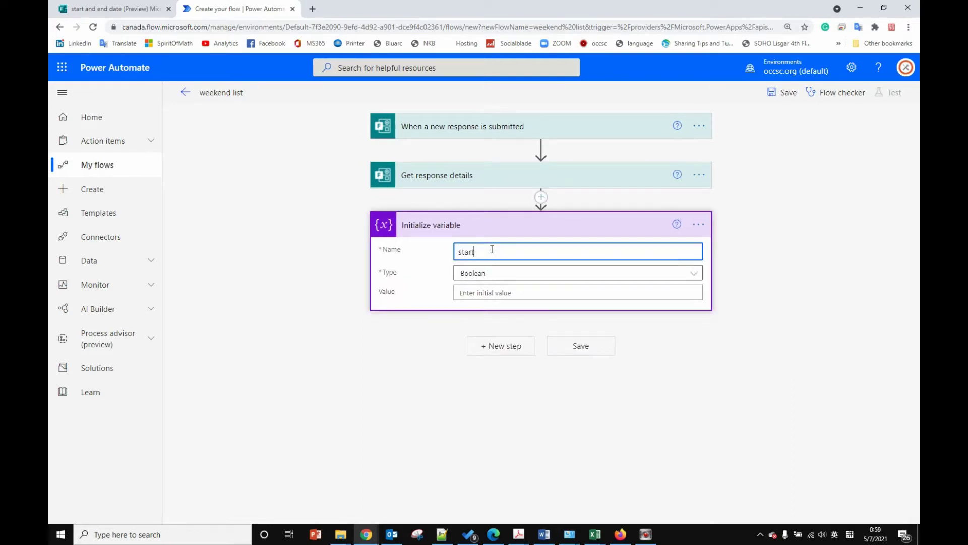
text(rtdate)
click(493, 275)
click(475, 360)
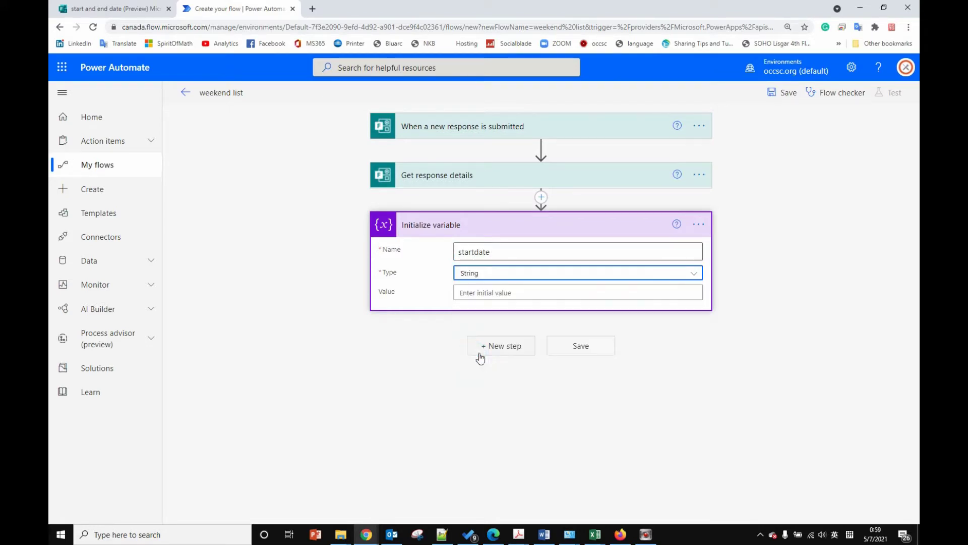
click(494, 294)
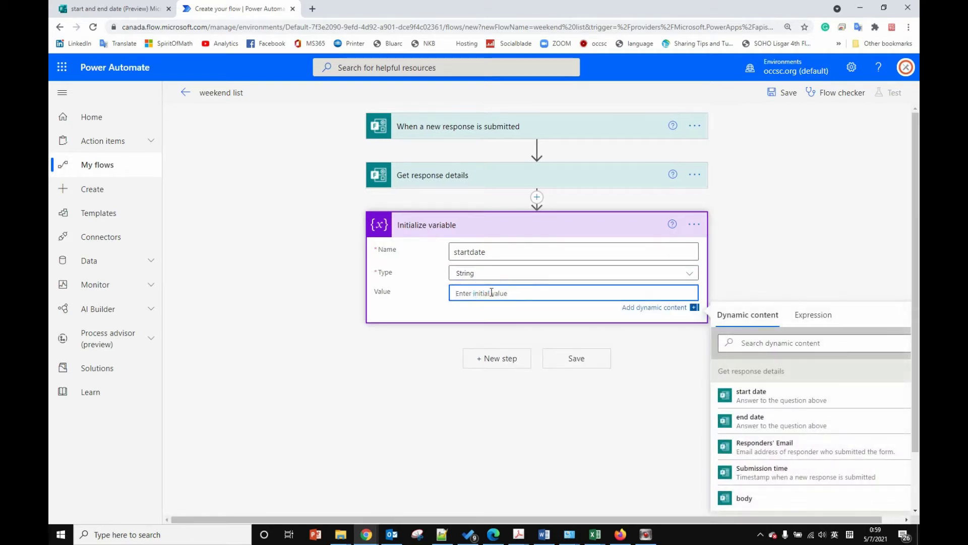
click(770, 396)
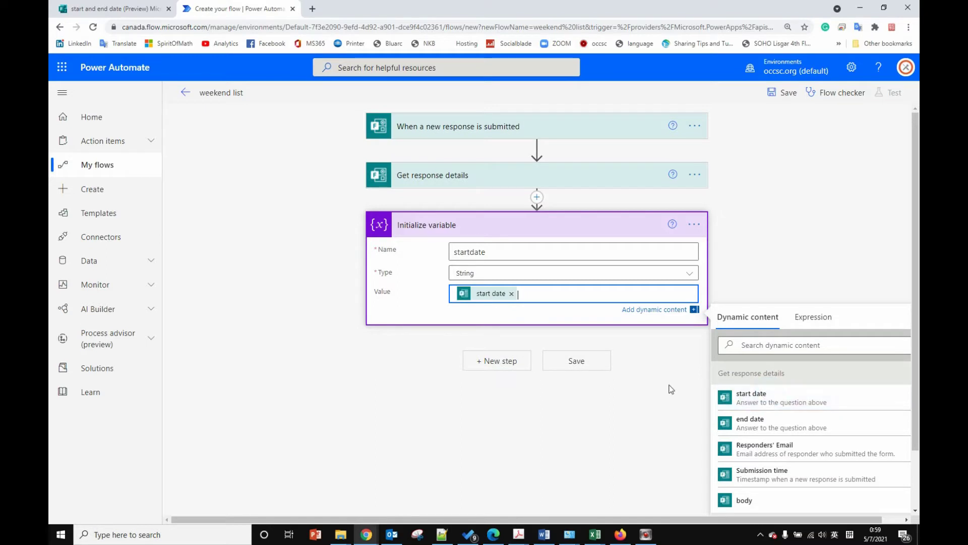
click(499, 361)
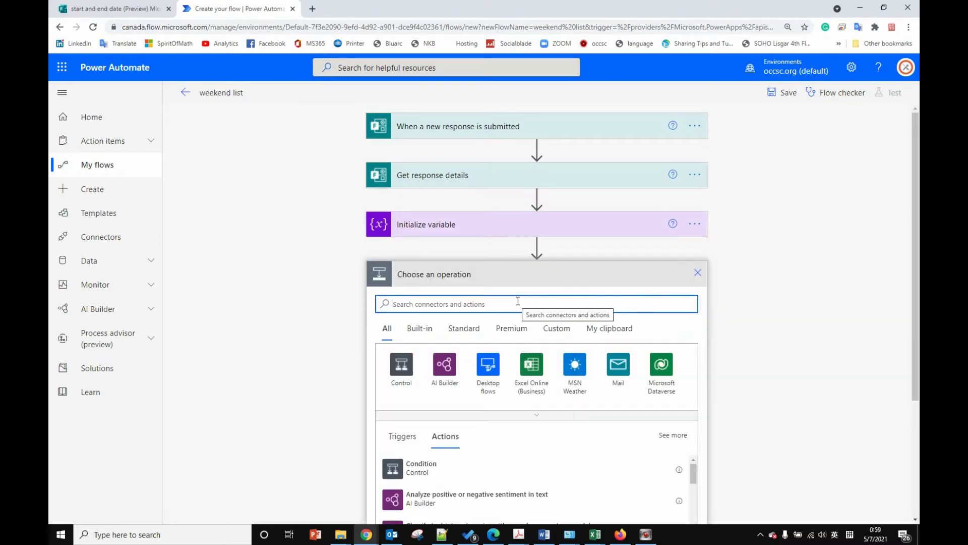
Step: Search 'vari' and add a second Initialize variable action
text(vari)
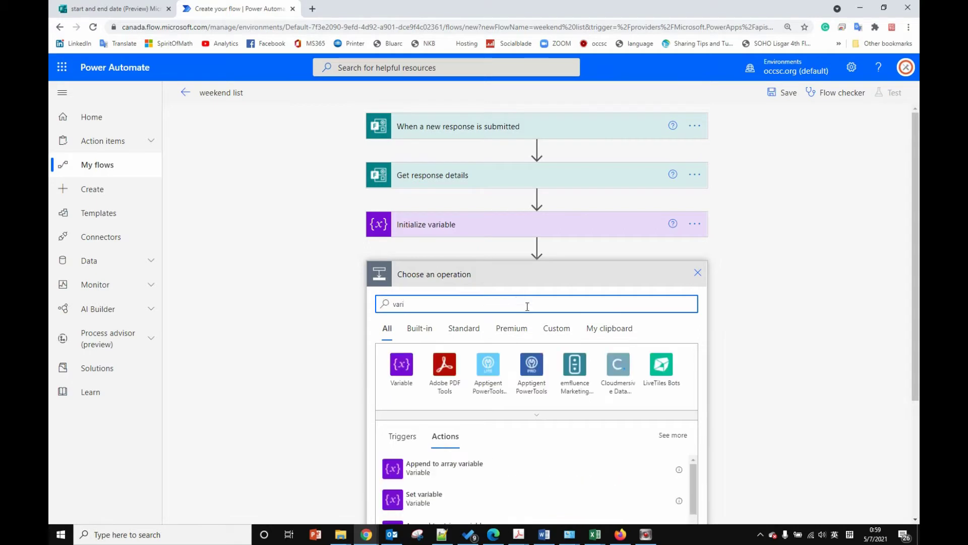
click(406, 364)
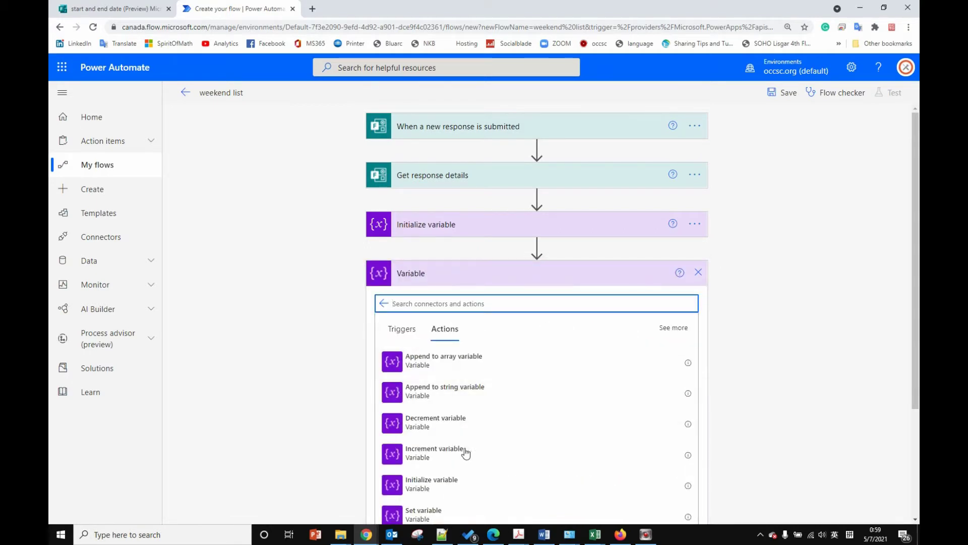
click(411, 486)
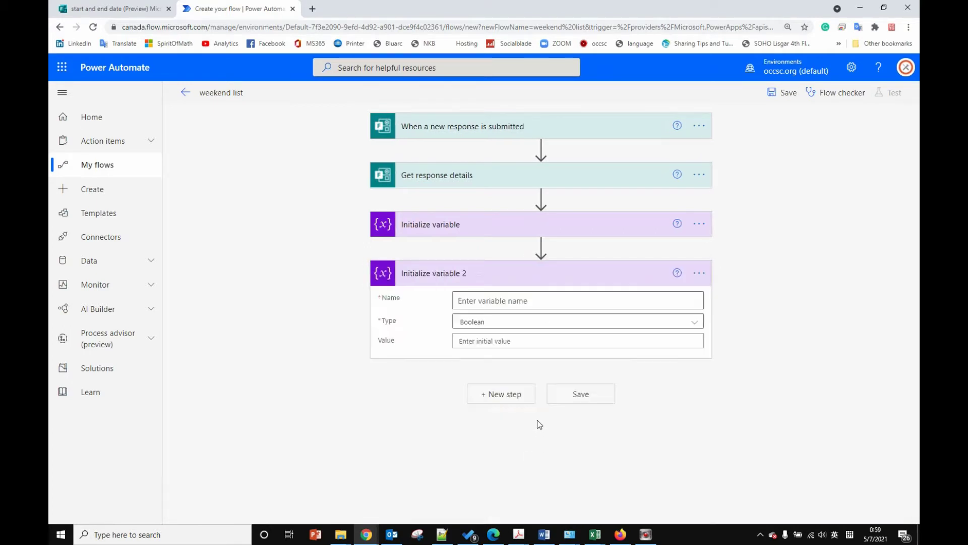
Step: Name the variable 'increase1', type String, leaving its value empty
click(514, 301)
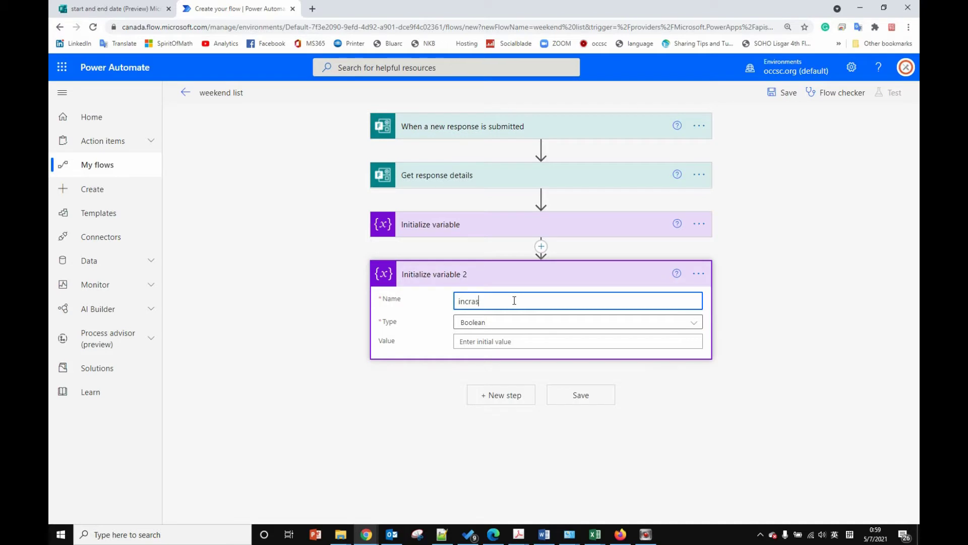
text(1)
click(471, 301)
click(471, 301)
text(e)
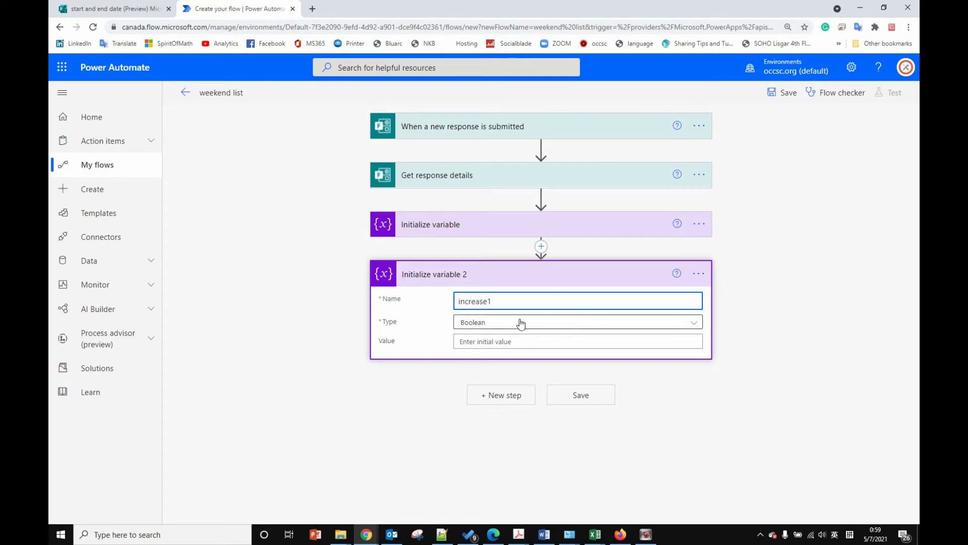
click(520, 322)
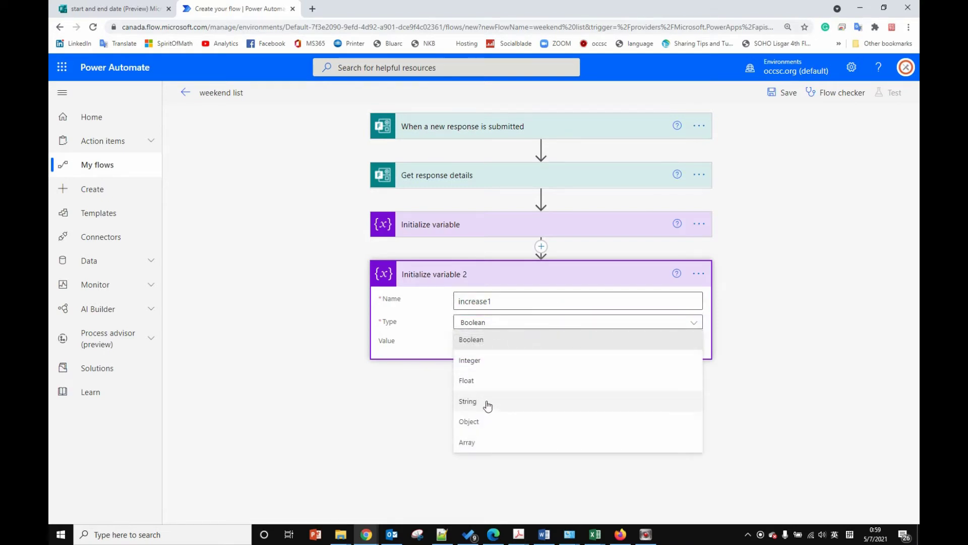
click(483, 402)
click(504, 343)
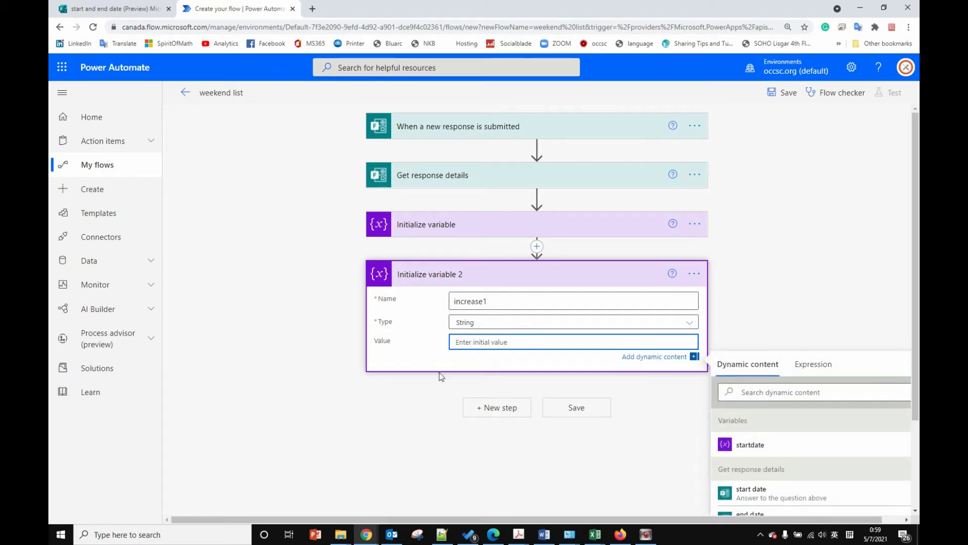
click(440, 391)
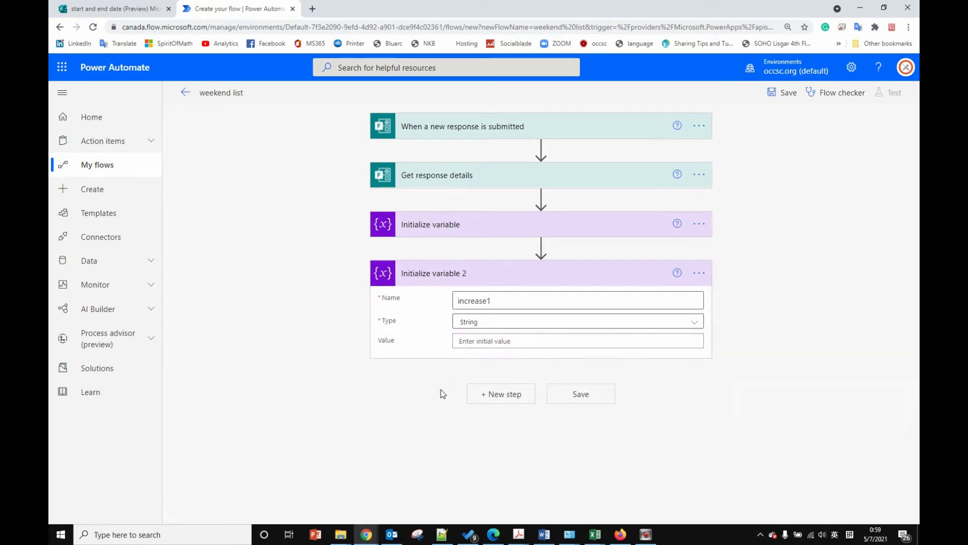
click(507, 394)
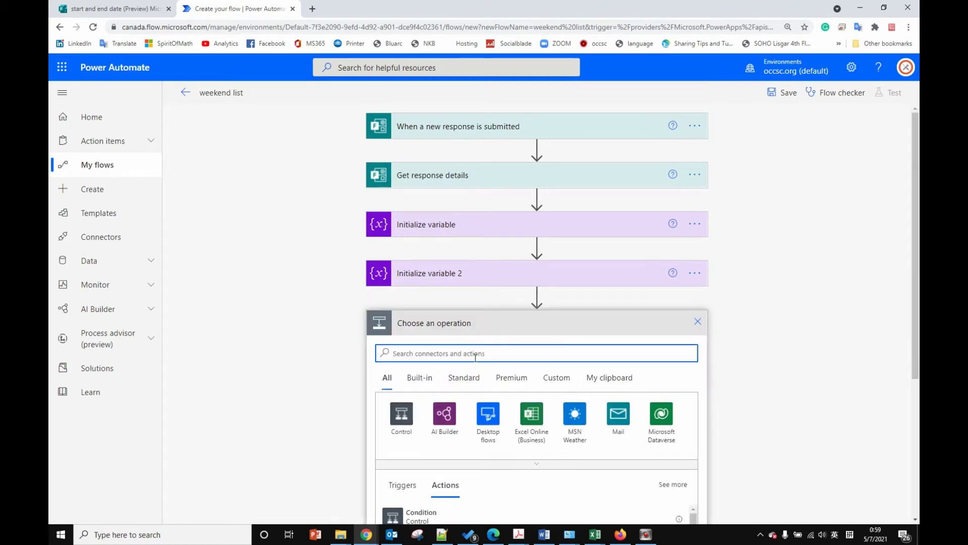
Step: Search 'vari' and add a third Initialize variable action
text(in)
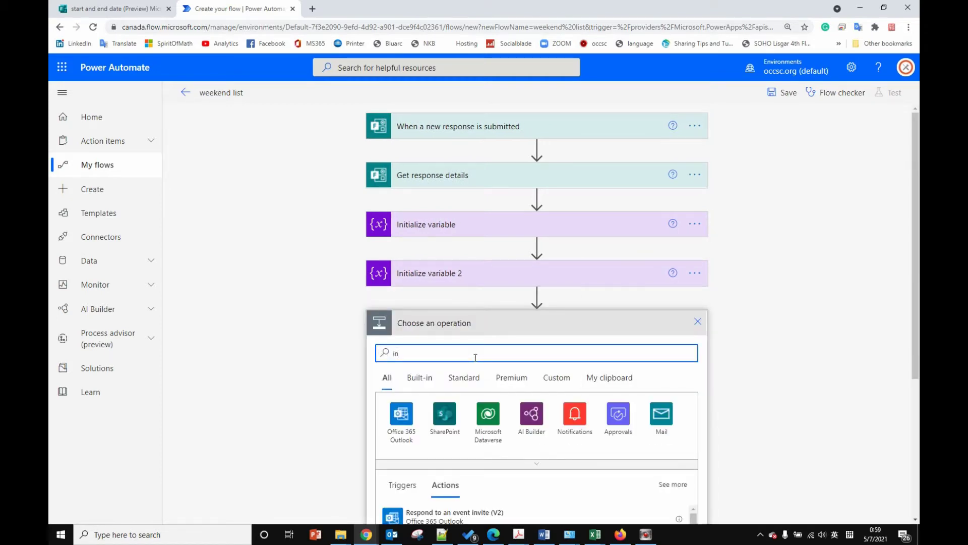
key(BackSpace)
key(BackSpace)
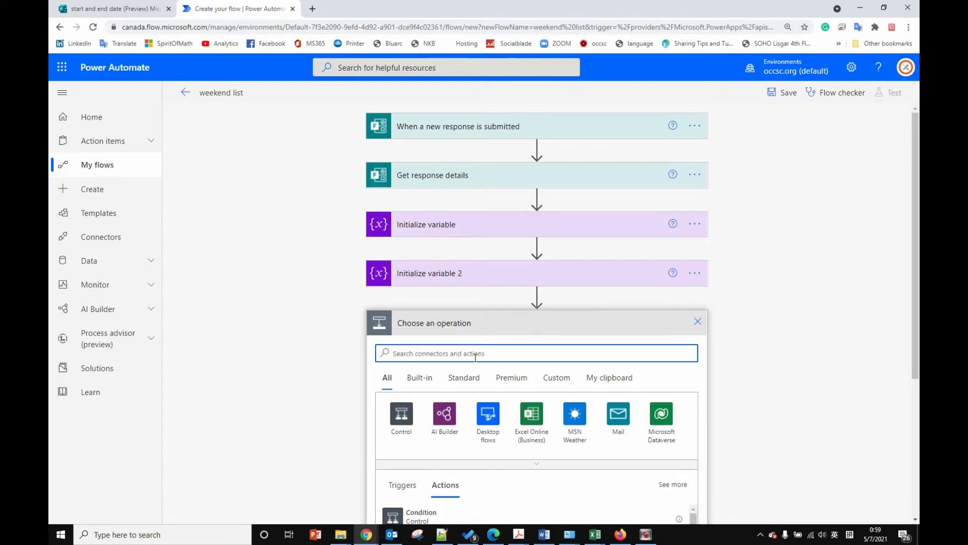
text(vari)
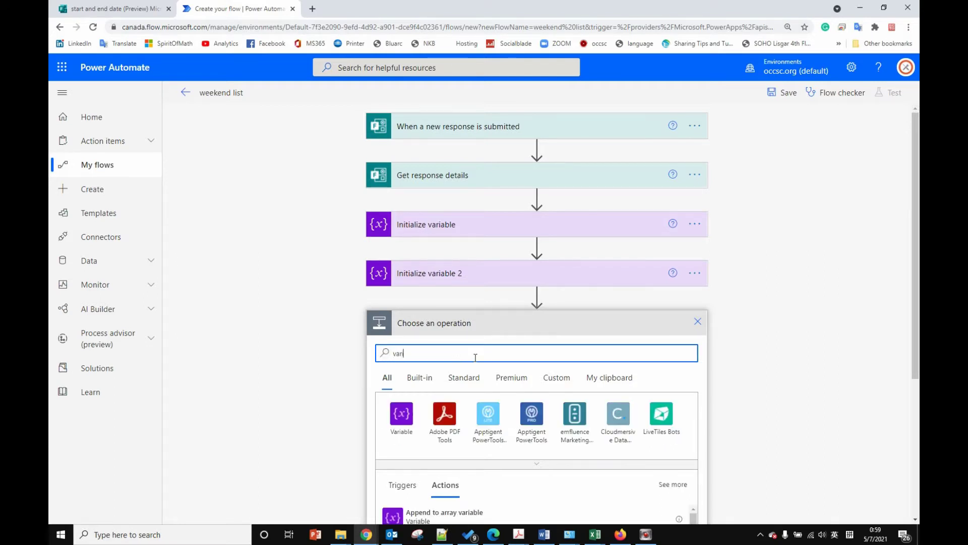
click(402, 414)
scroll(583, 401, down, 3)
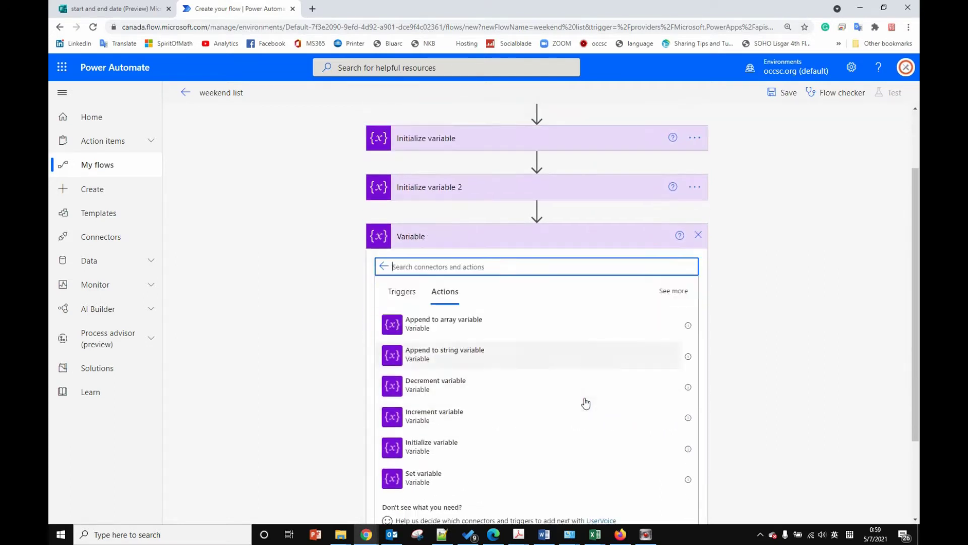
click(459, 375)
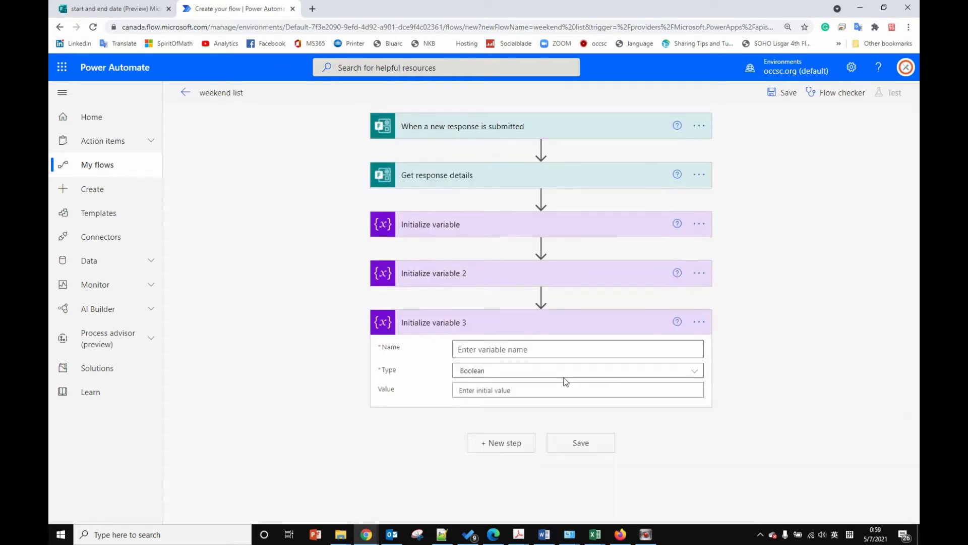
Step: Name the variable 'weekendlist' with type String and no initial value
click(501, 350)
text(weekendlist)
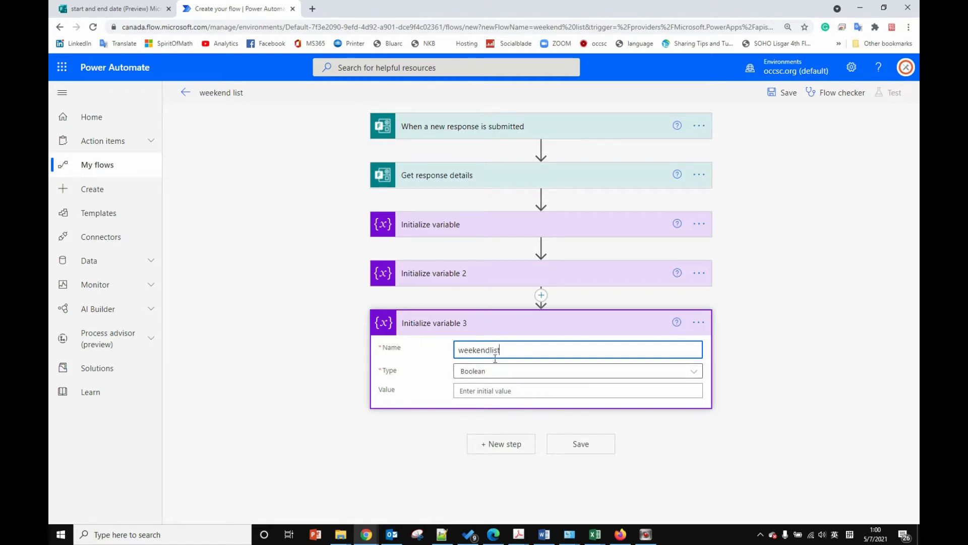
click(507, 371)
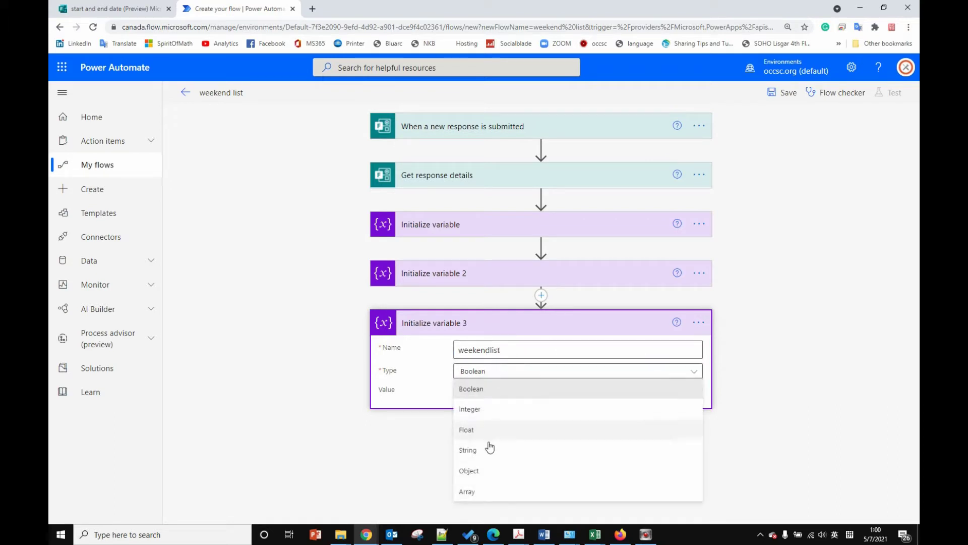
click(486, 447)
click(651, 407)
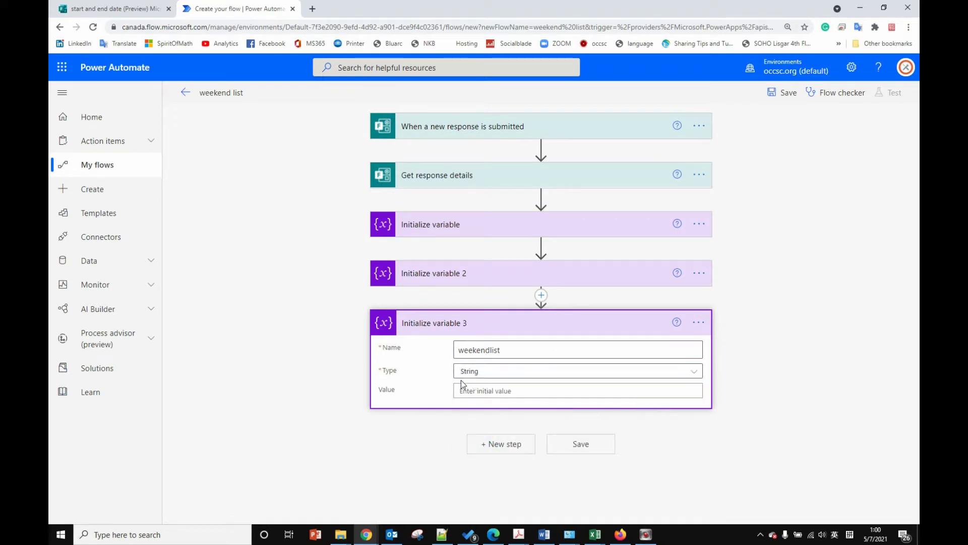
click(499, 444)
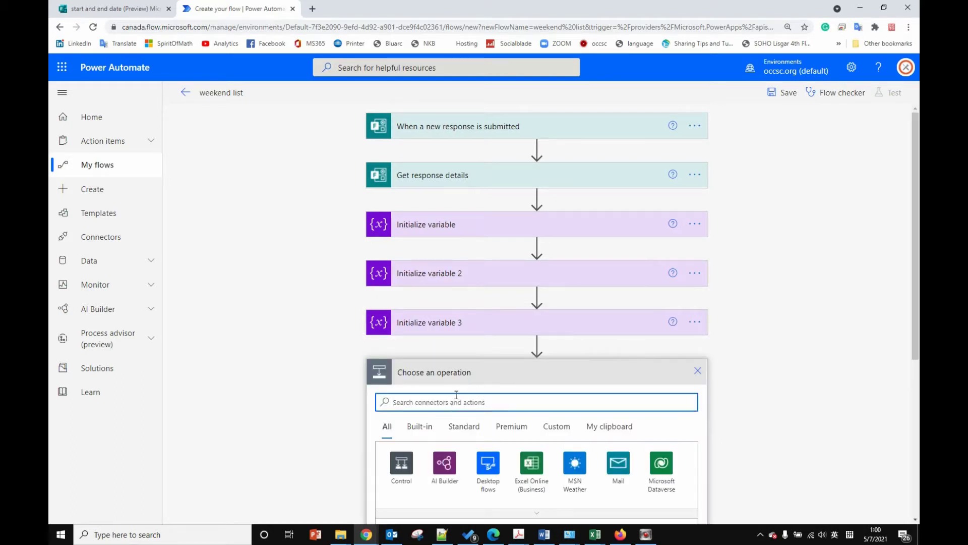
Step: Search 'vari' and add a fourth Initialize variable action
text(vari)
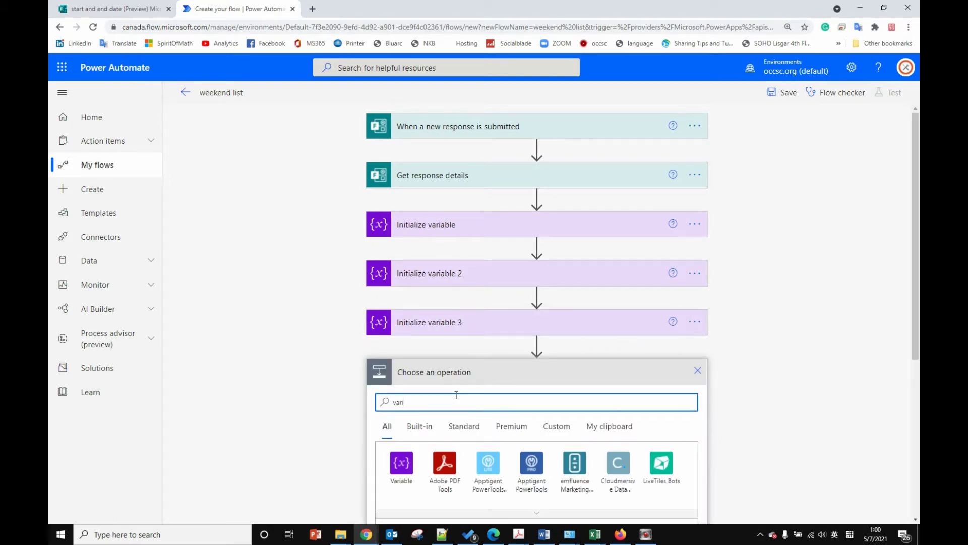
click(402, 463)
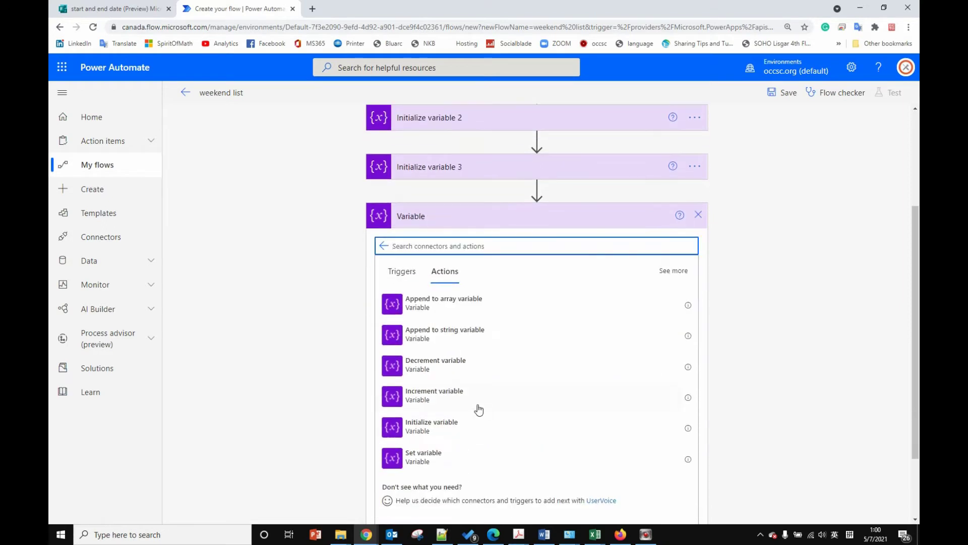
click(430, 426)
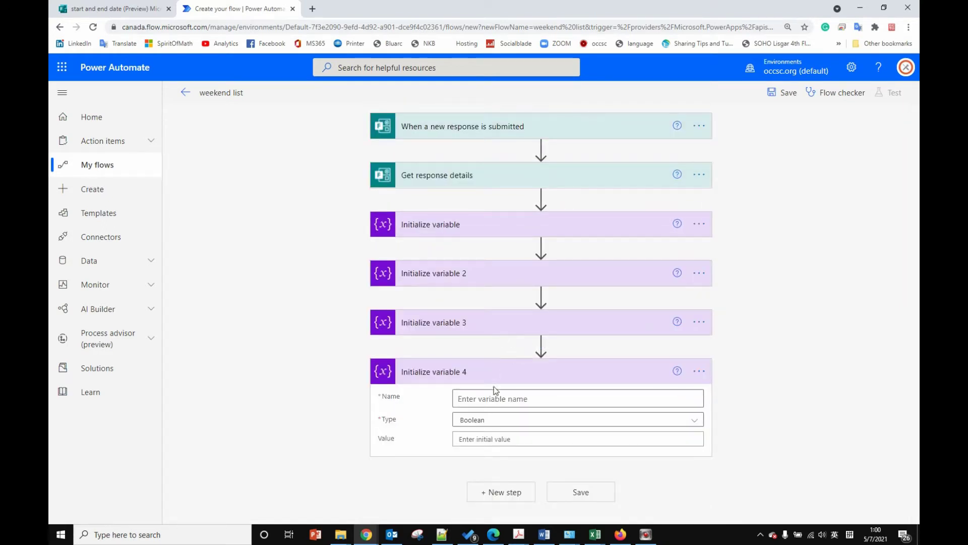
Step: Name the variable 'countweekday', type Integer, initial value 0
click(496, 400)
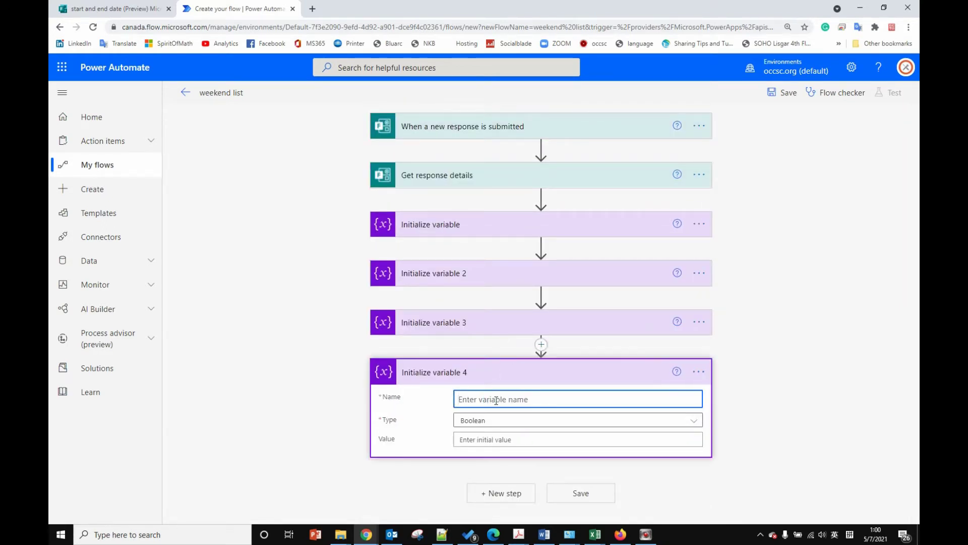
text(countweekday)
click(494, 422)
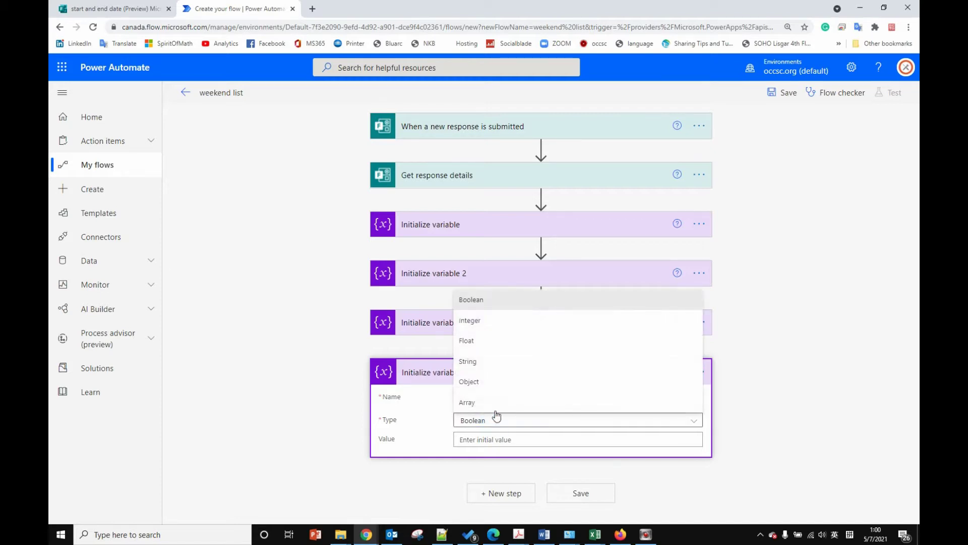
click(484, 323)
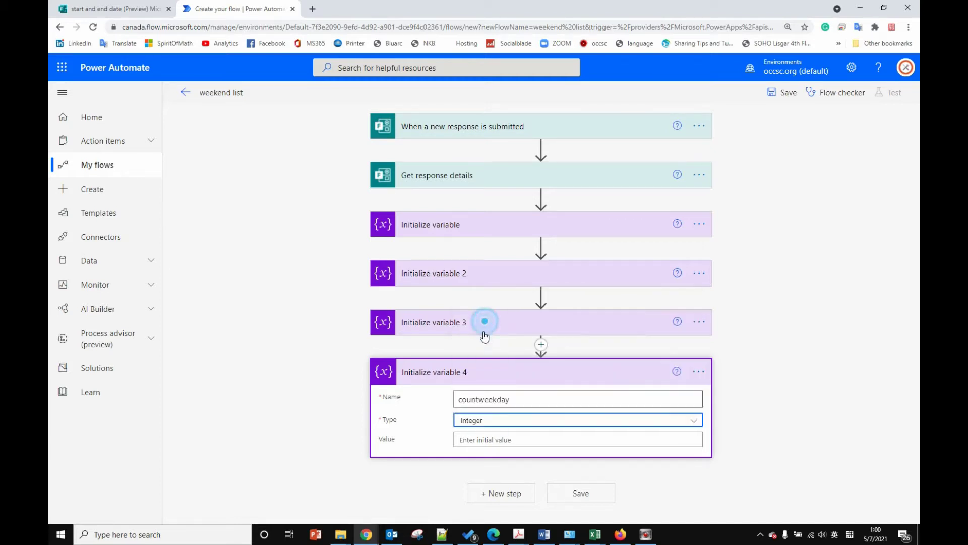
click(507, 440)
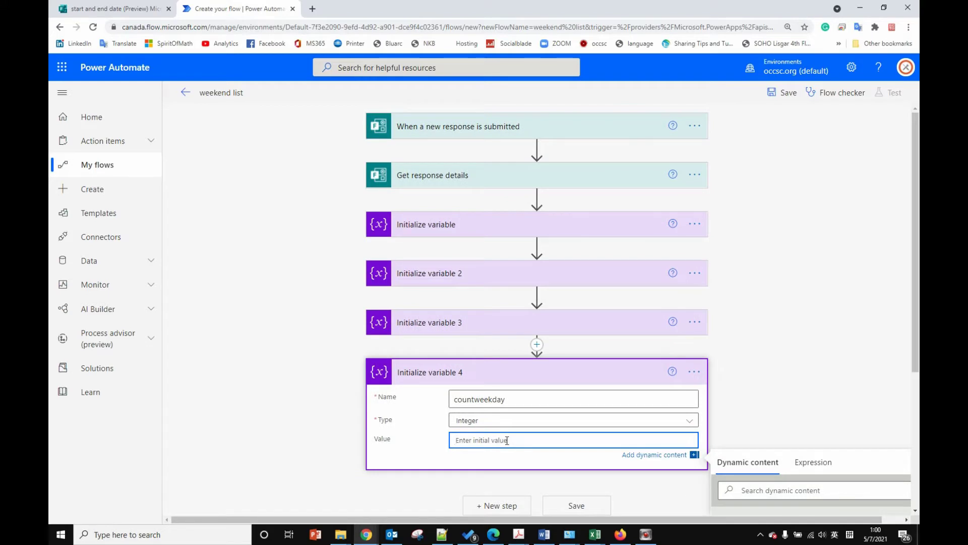
text(0)
scroll(561, 456, down, 2)
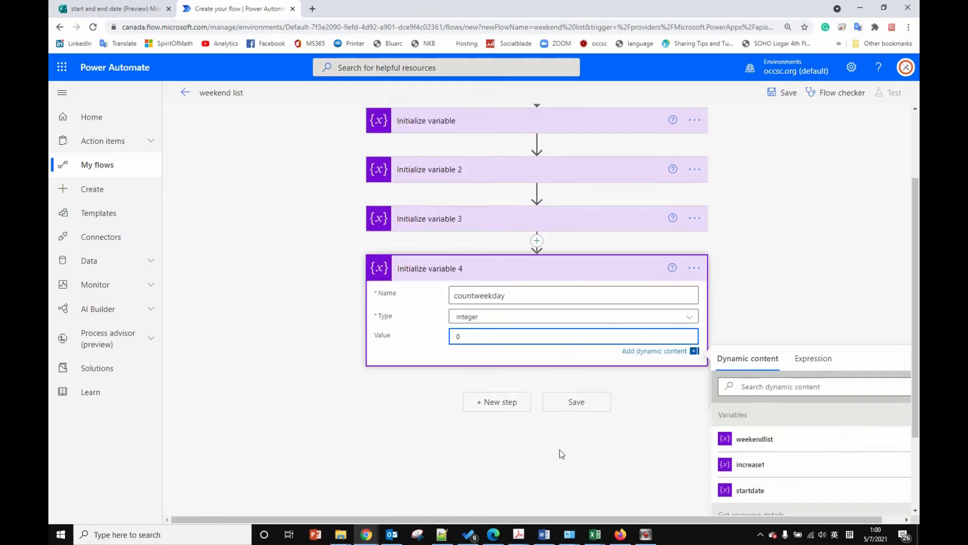
click(512, 396)
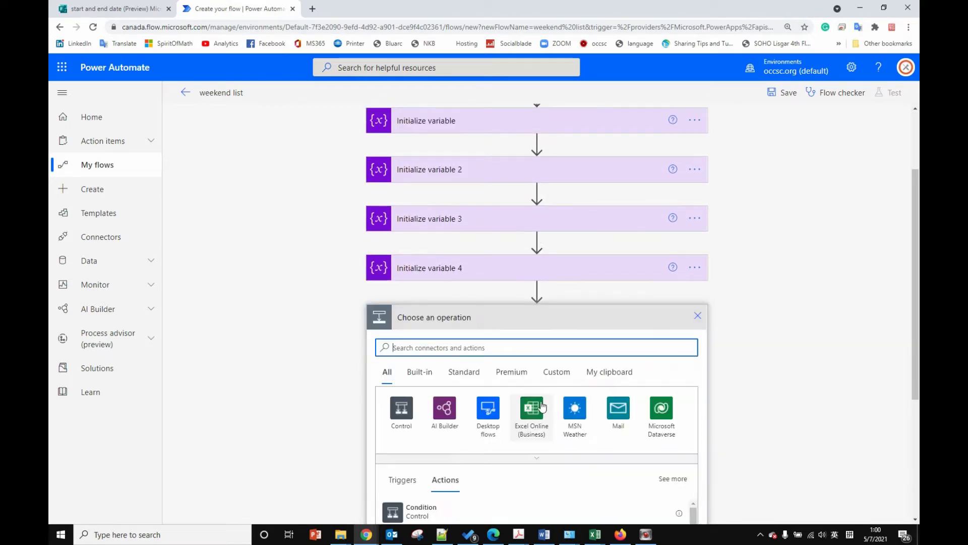
Step: Search 'vari' and add a fifth Initialize variable action
text(vari)
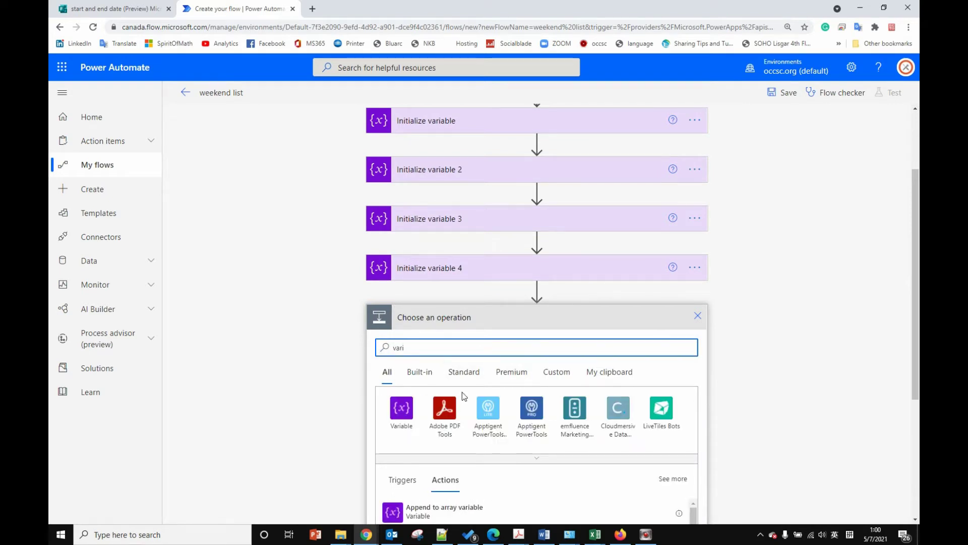
click(402, 408)
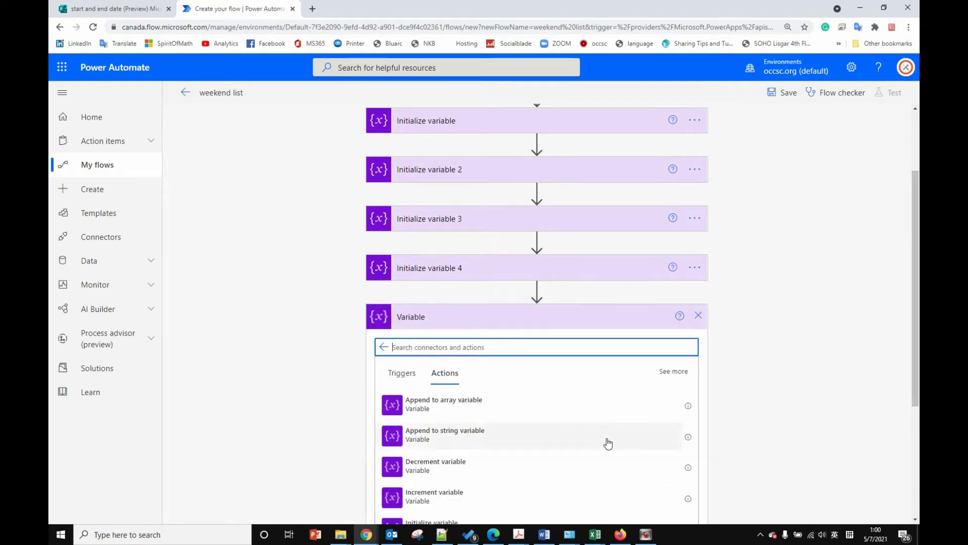
scroll(604, 441, down, 1)
scroll(604, 440, down, 2)
click(474, 421)
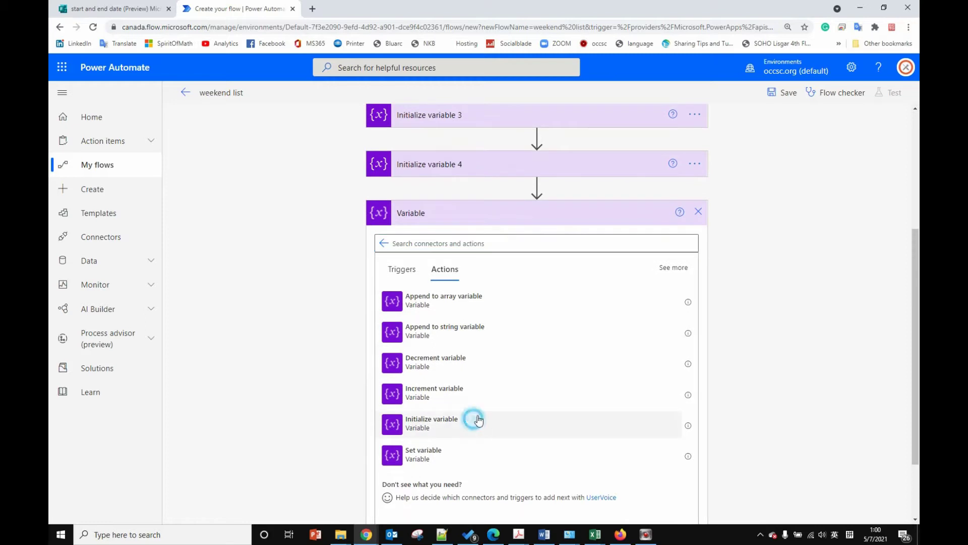
Step: Name it 'countweekend', type Integer, value 0, and collapse the card
click(485, 415)
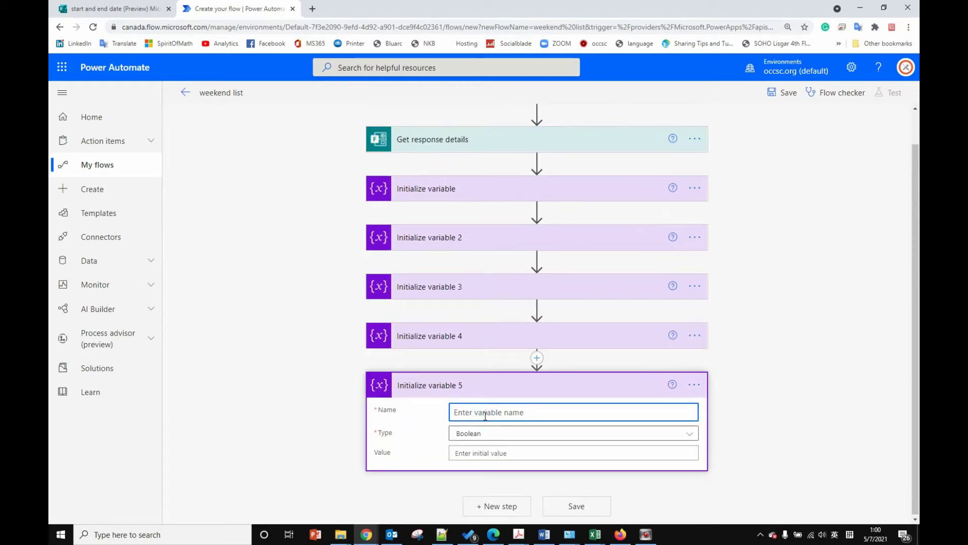
text(countweekend)
click(484, 432)
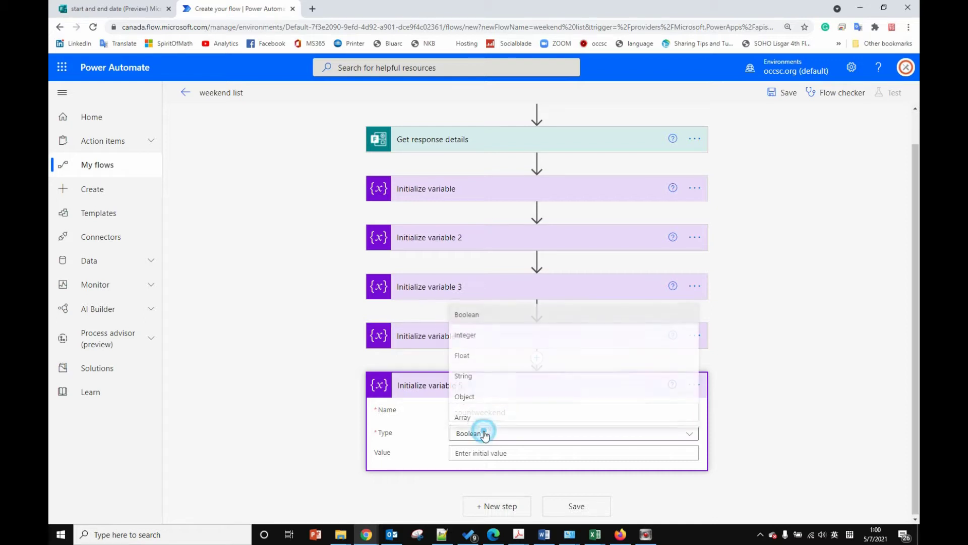
click(471, 335)
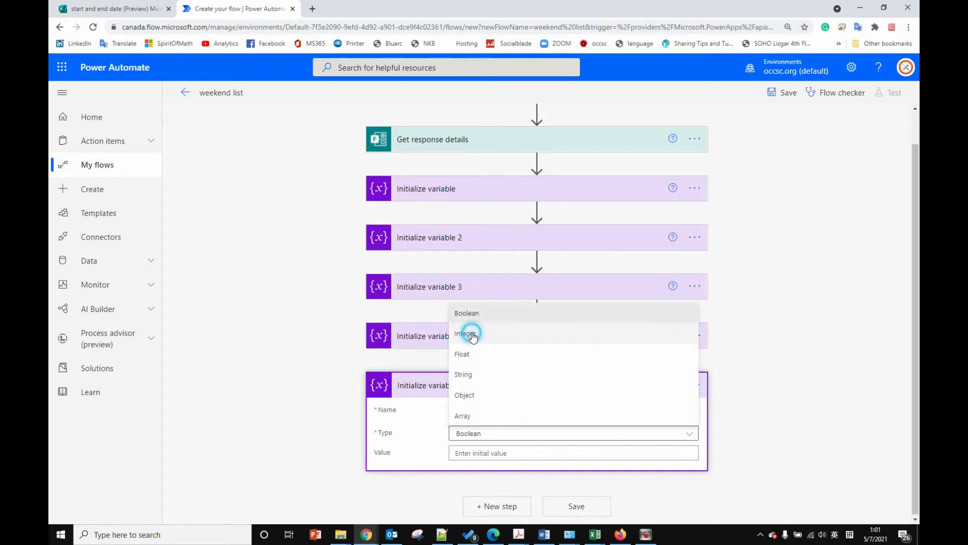
click(502, 453)
text(0)
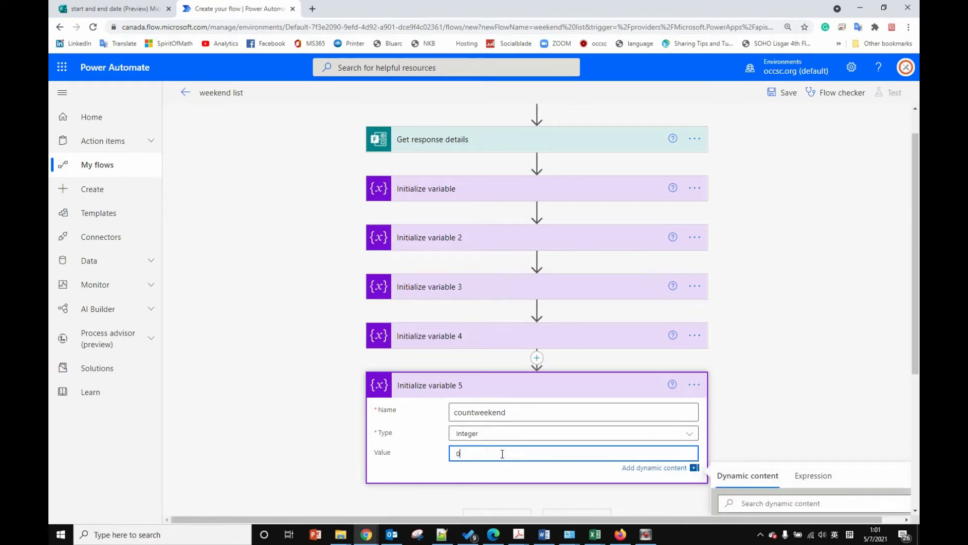
click(739, 426)
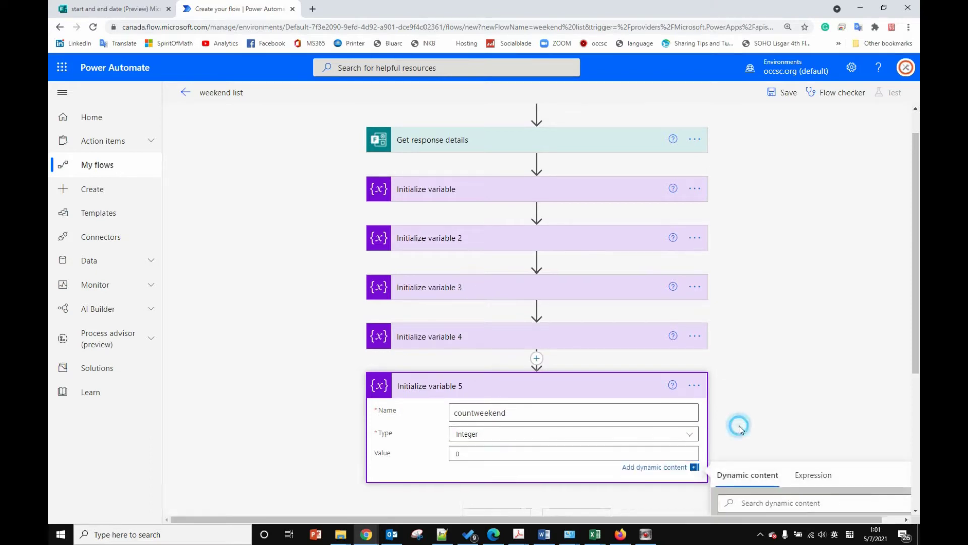
click(598, 383)
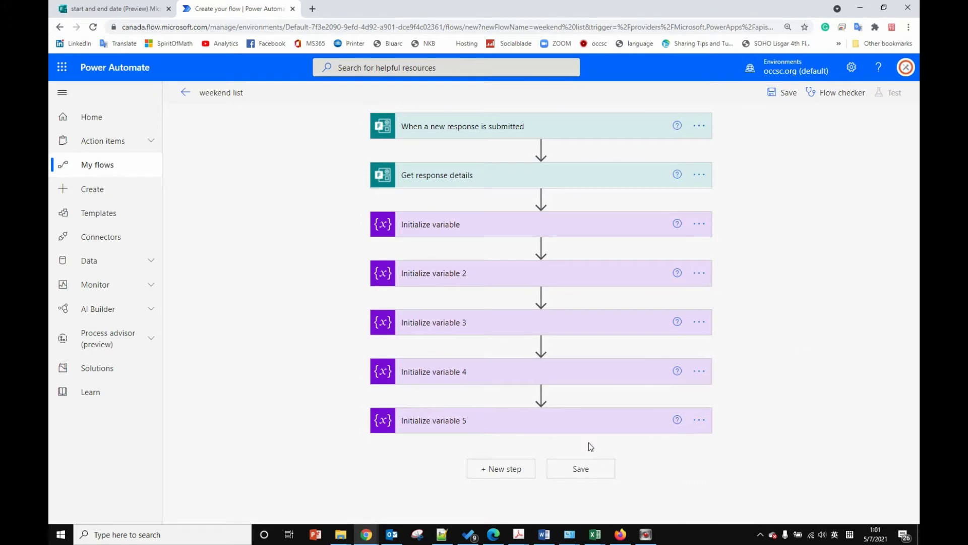
Step: Add a Control > Do until loop with startdate as its condition's first value
click(502, 474)
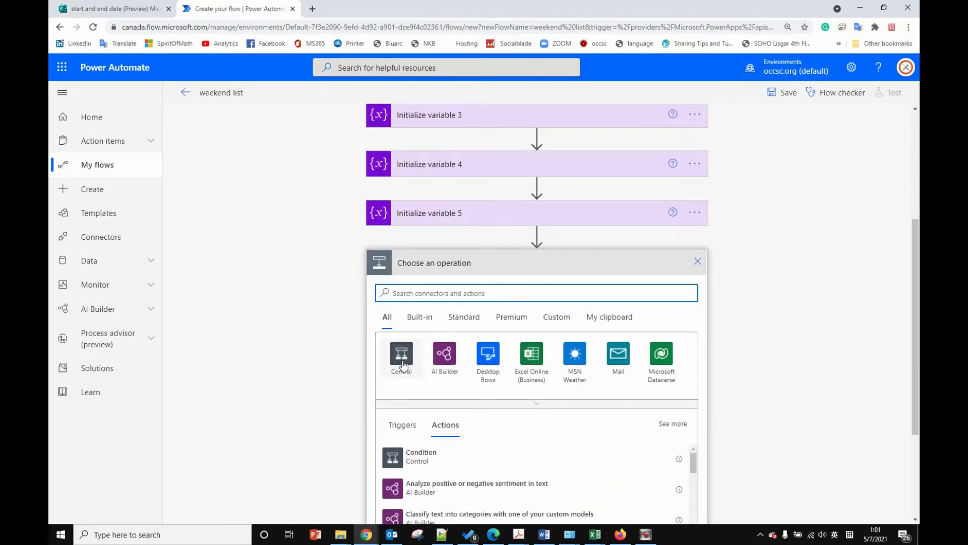
click(402, 357)
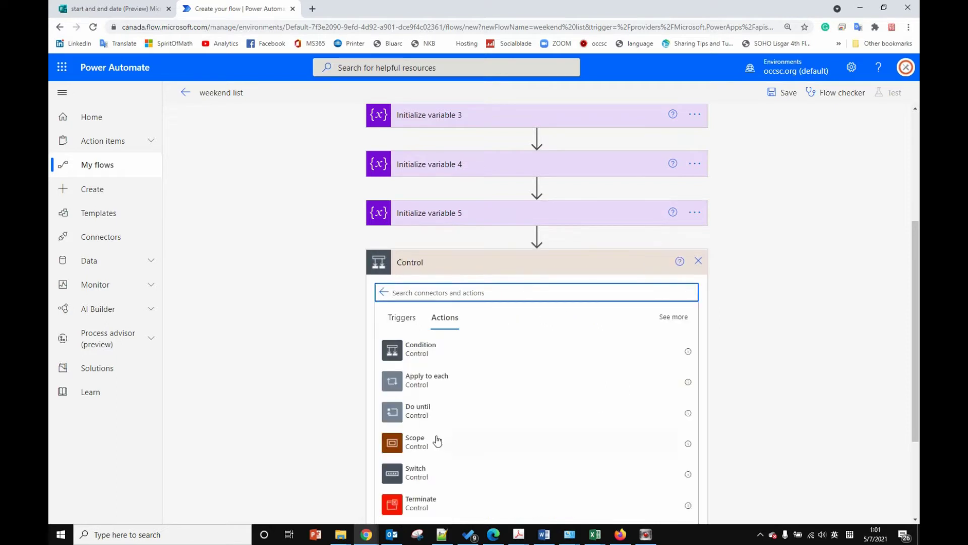
click(415, 418)
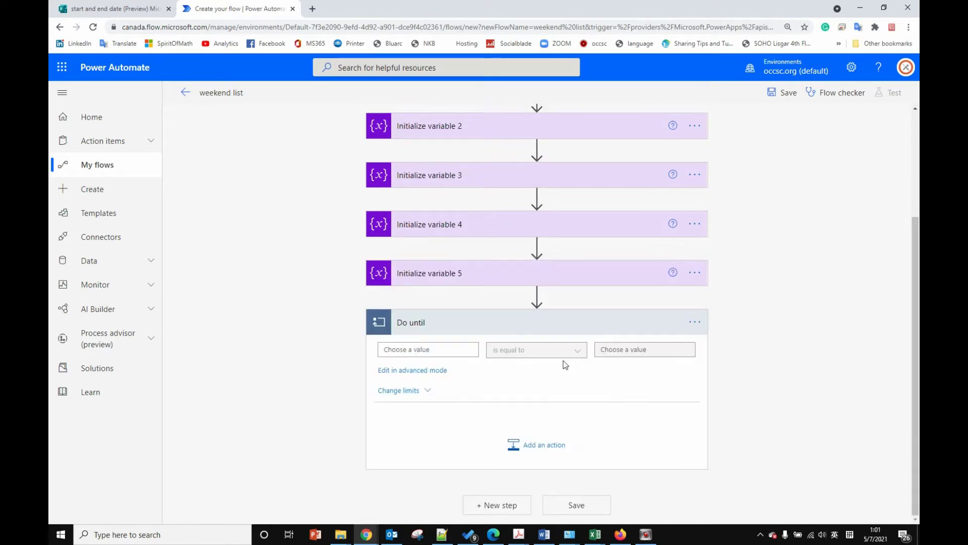
click(452, 347)
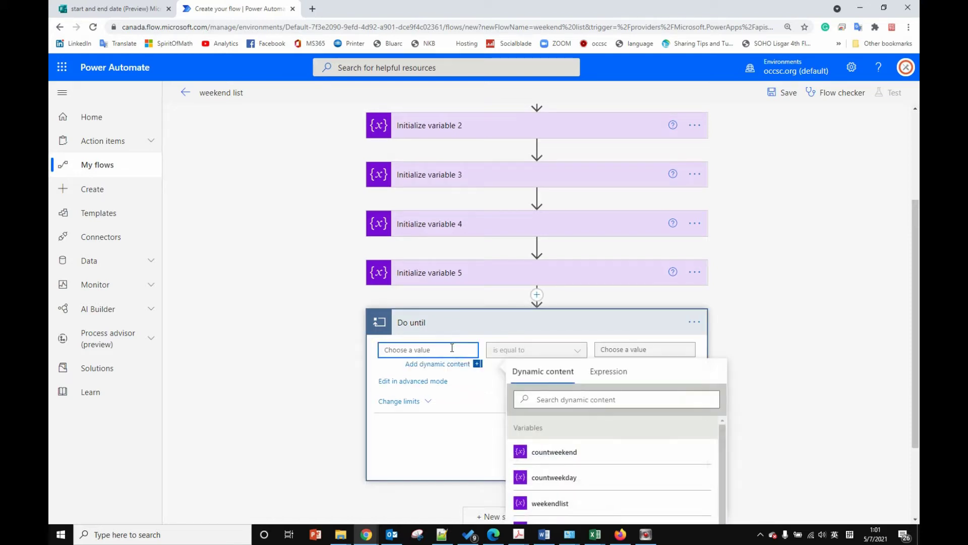
scroll(451, 347, down, 2)
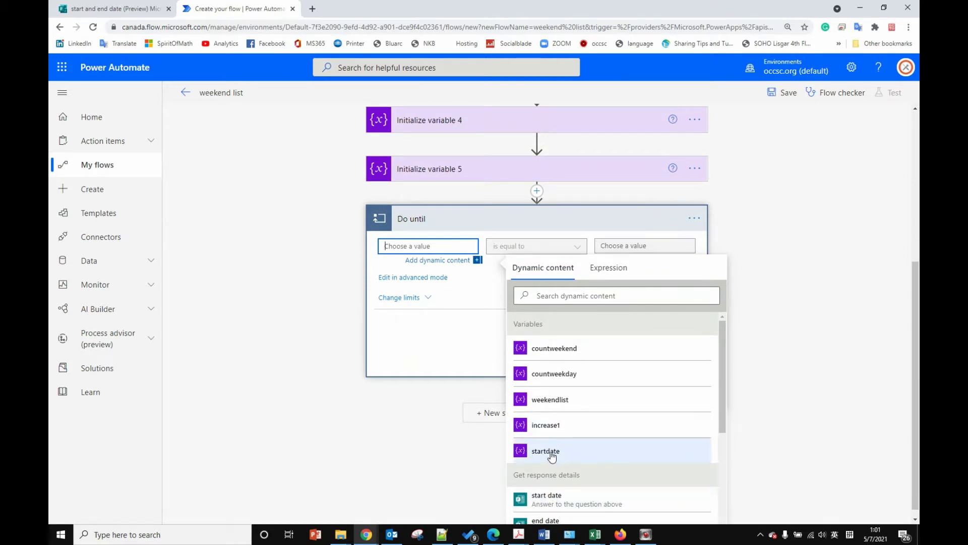
click(552, 455)
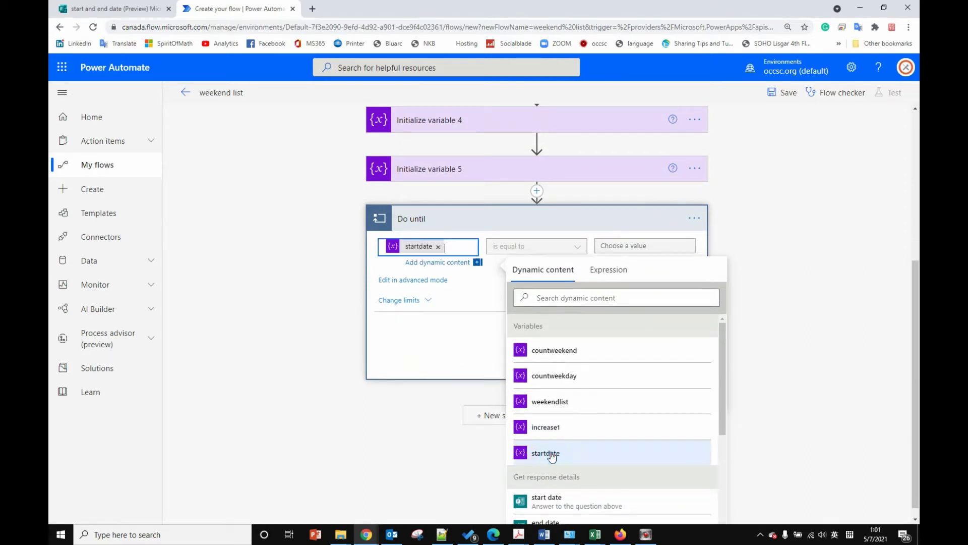
click(488, 302)
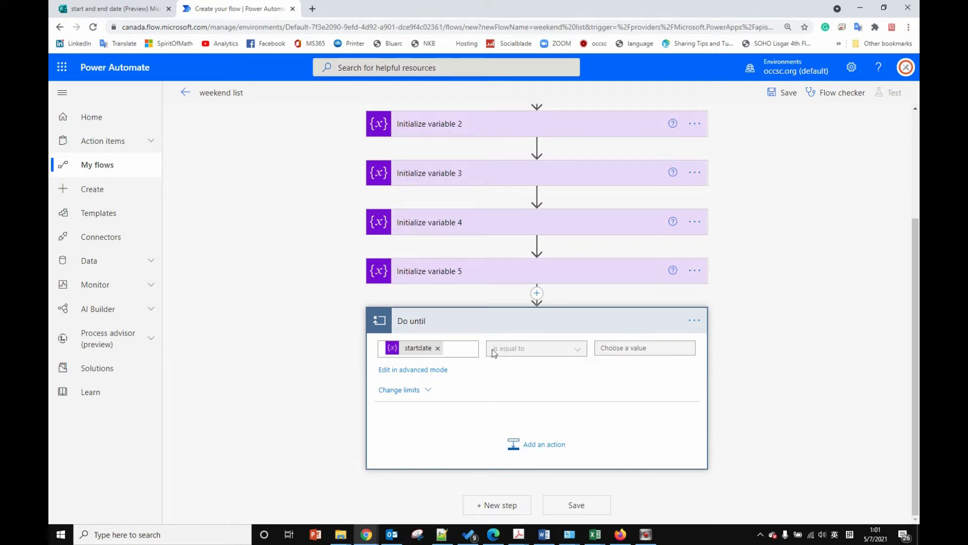
Step: Set the loop condition to startdate 'is greater than' the form's end date answer
click(390, 373)
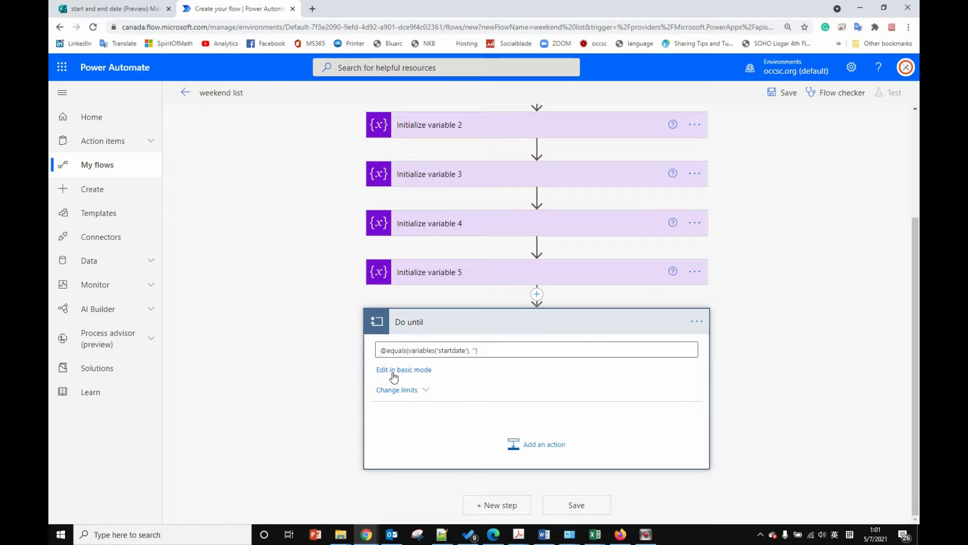
click(403, 371)
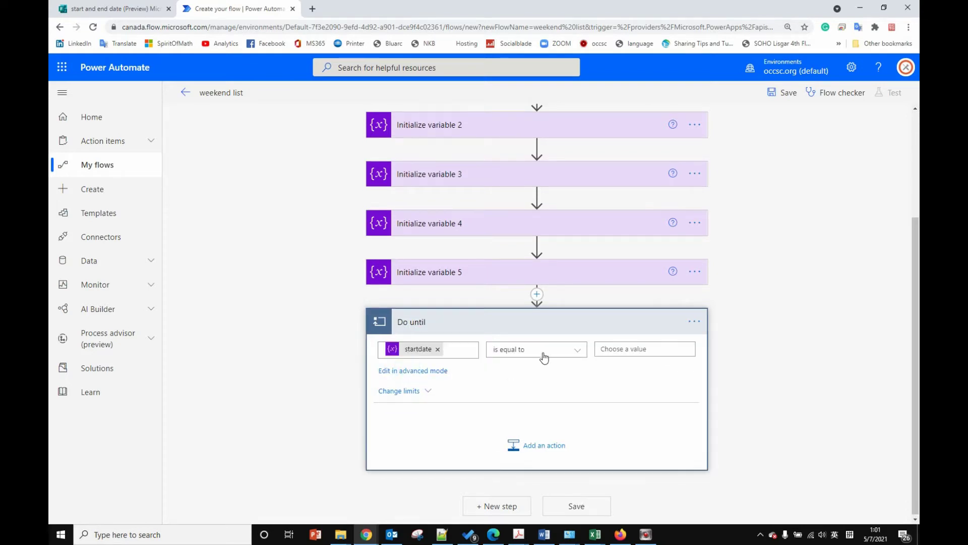
click(569, 355)
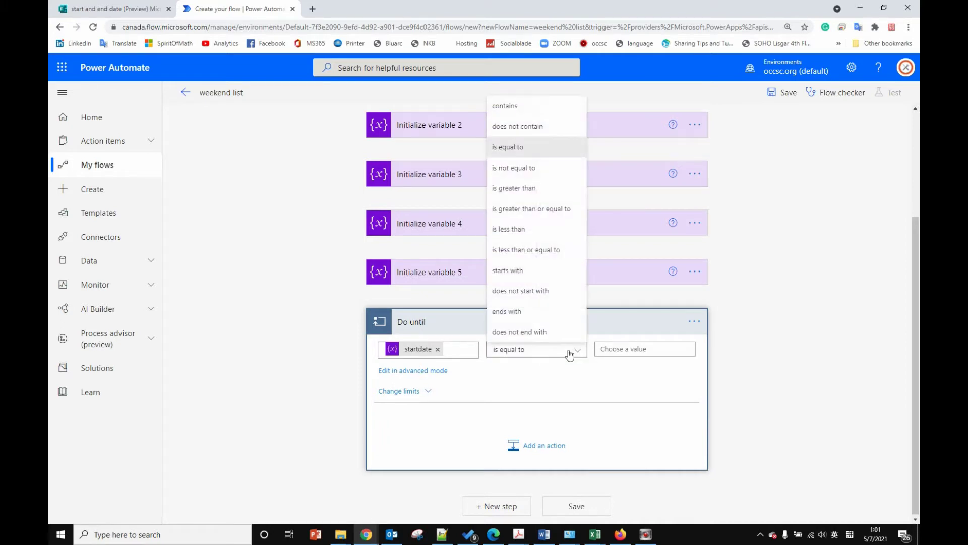
click(524, 189)
click(631, 350)
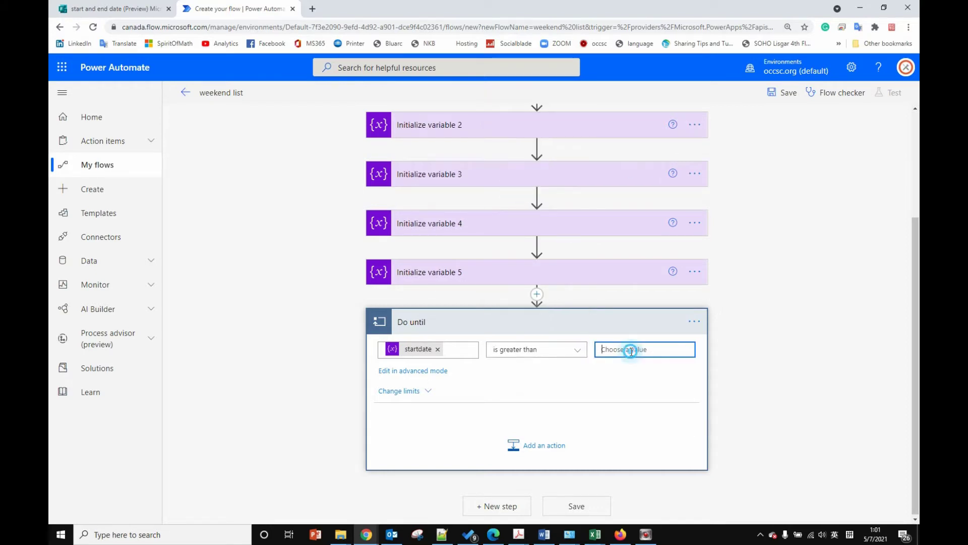
scroll(805, 464, down, 5)
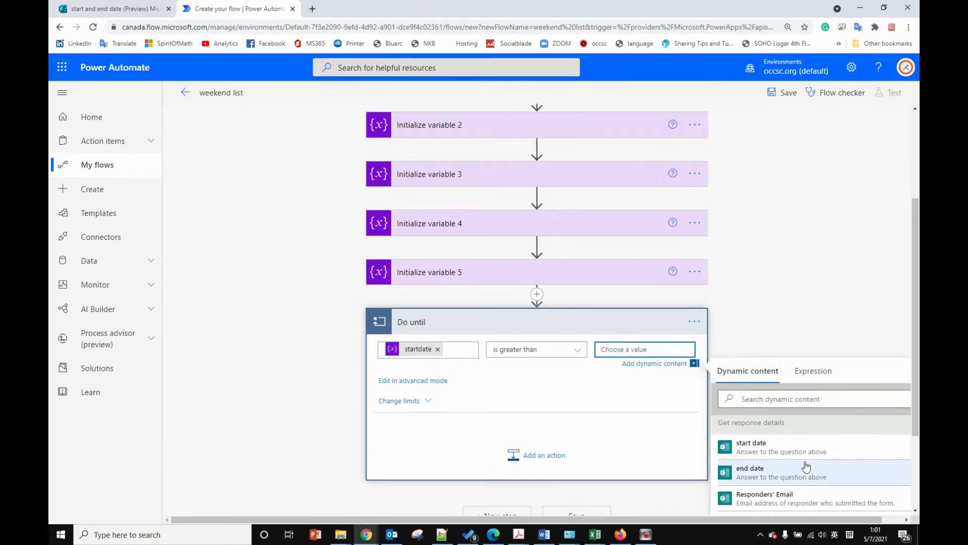
click(757, 470)
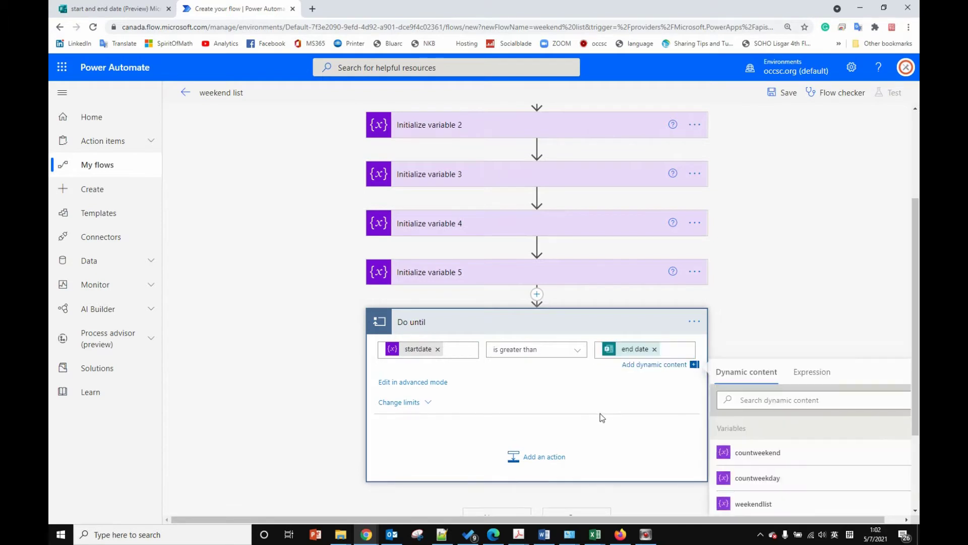
click(552, 376)
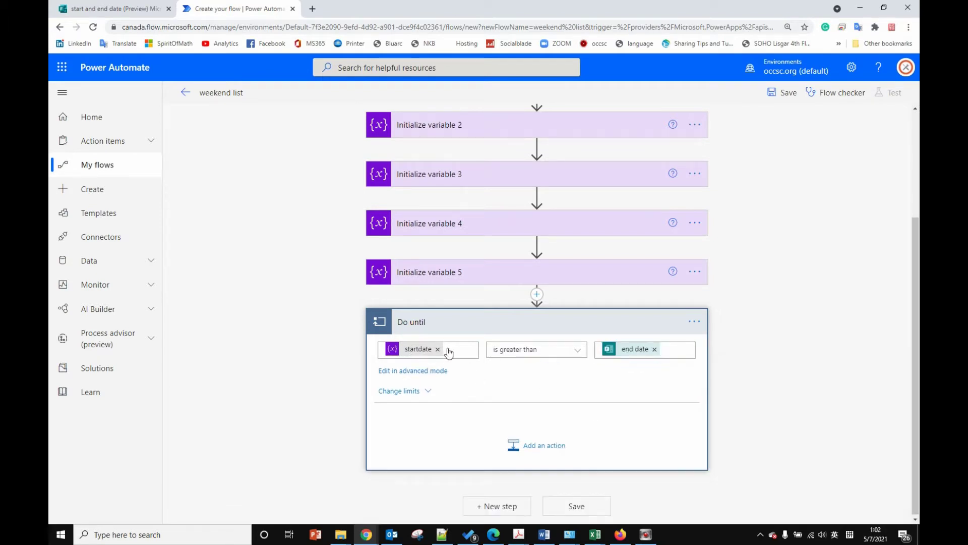
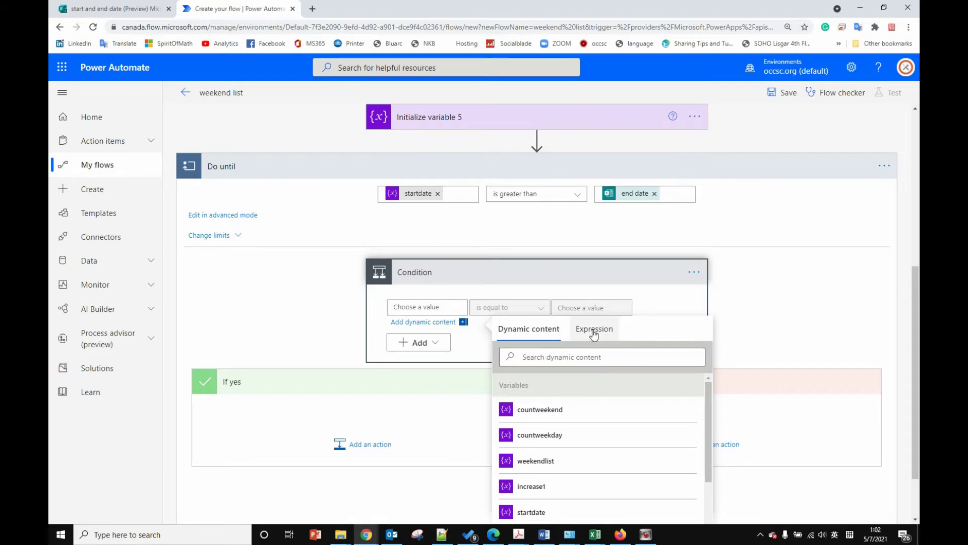
Step: Enter dayOfWeek(variables('startdate')) as the Condition's first value
click(594, 333)
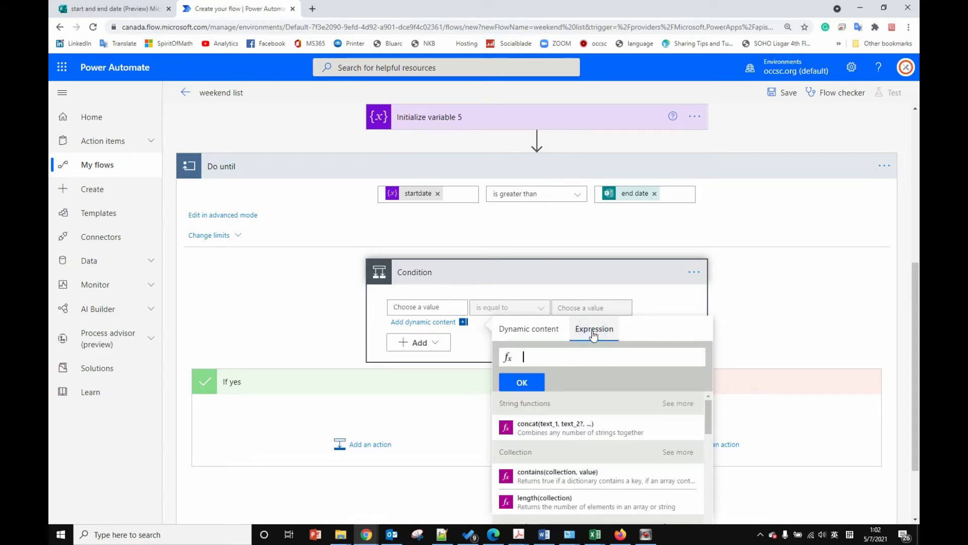
text(day)
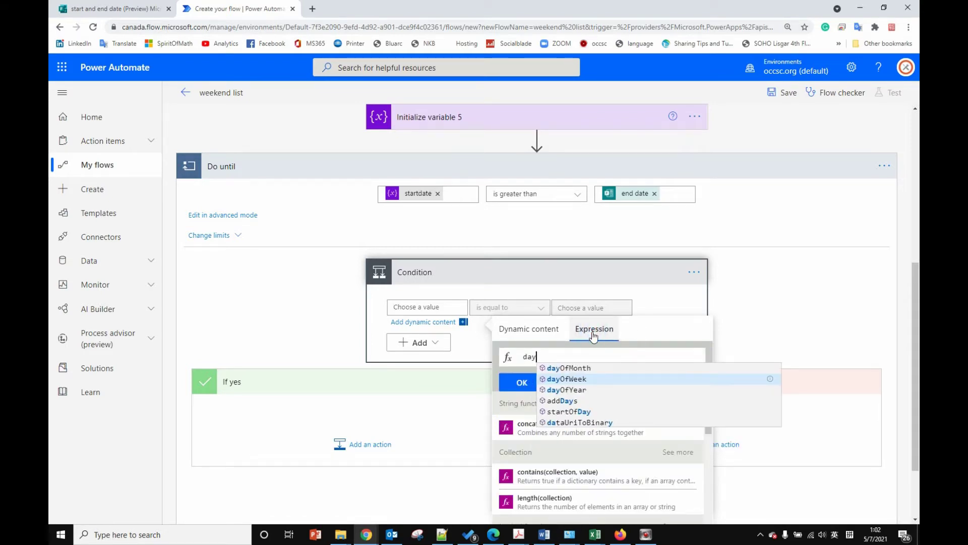
click(587, 379)
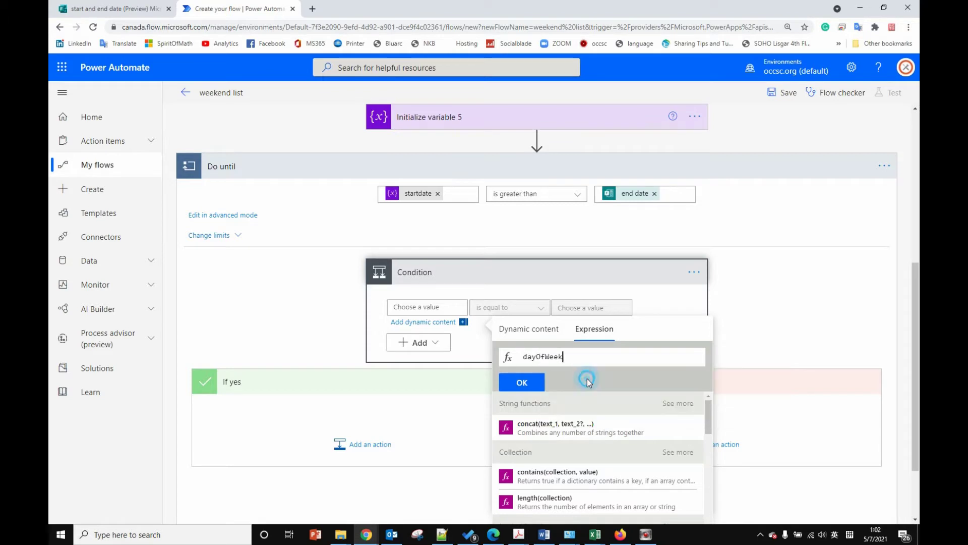
text(()
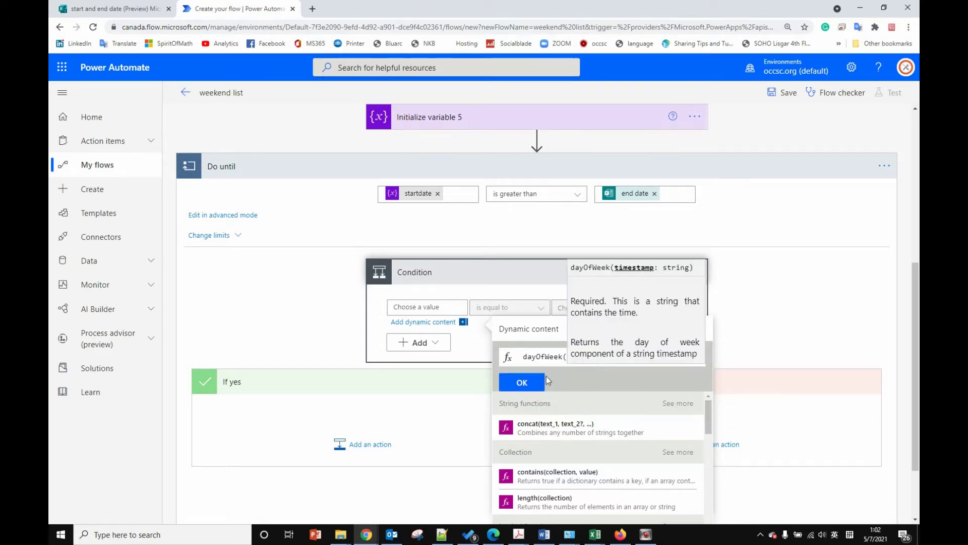
click(551, 357)
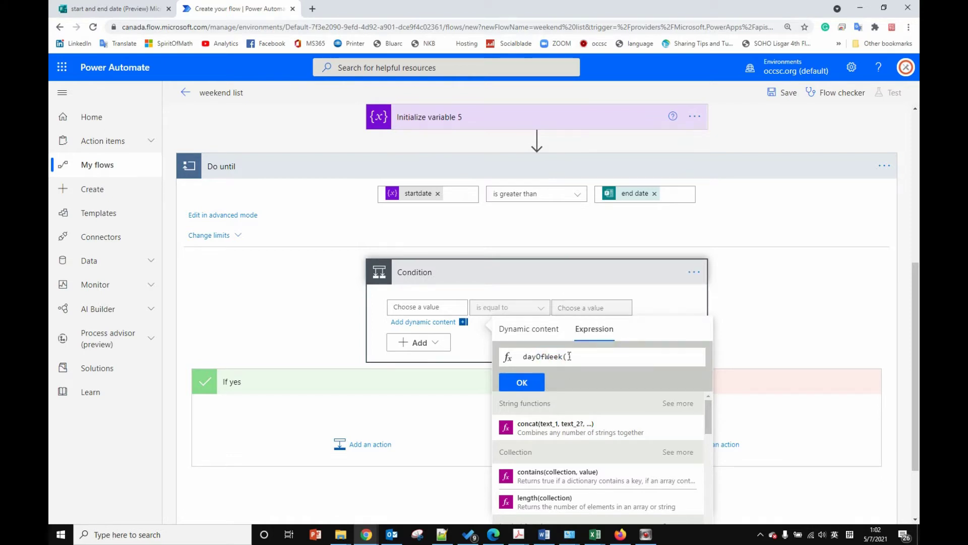
click(567, 356)
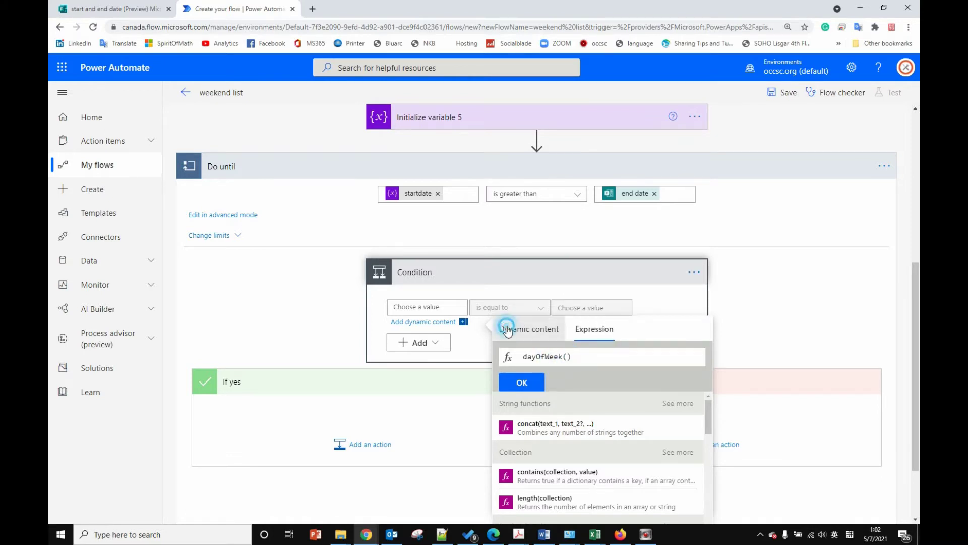
click(528, 328)
scroll(580, 467, down, 1)
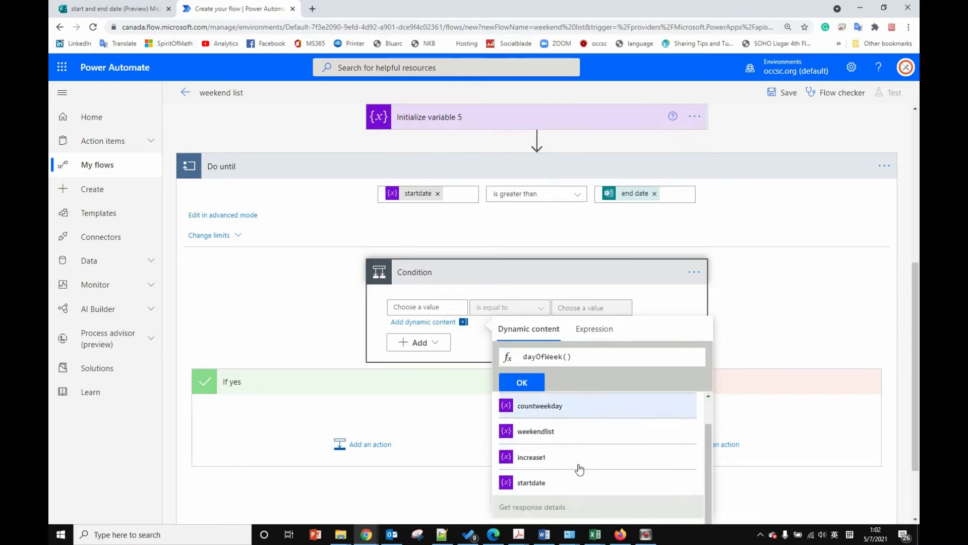
click(541, 479)
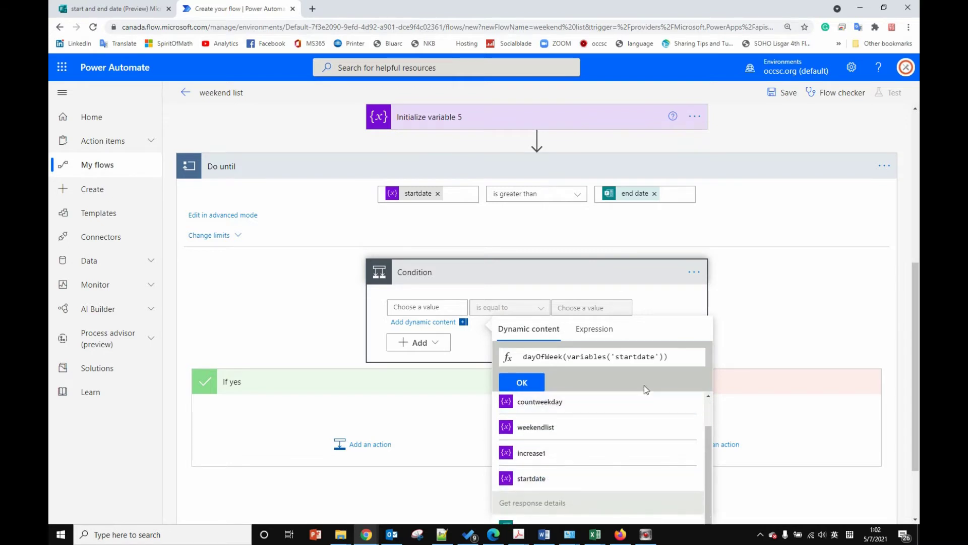
click(536, 382)
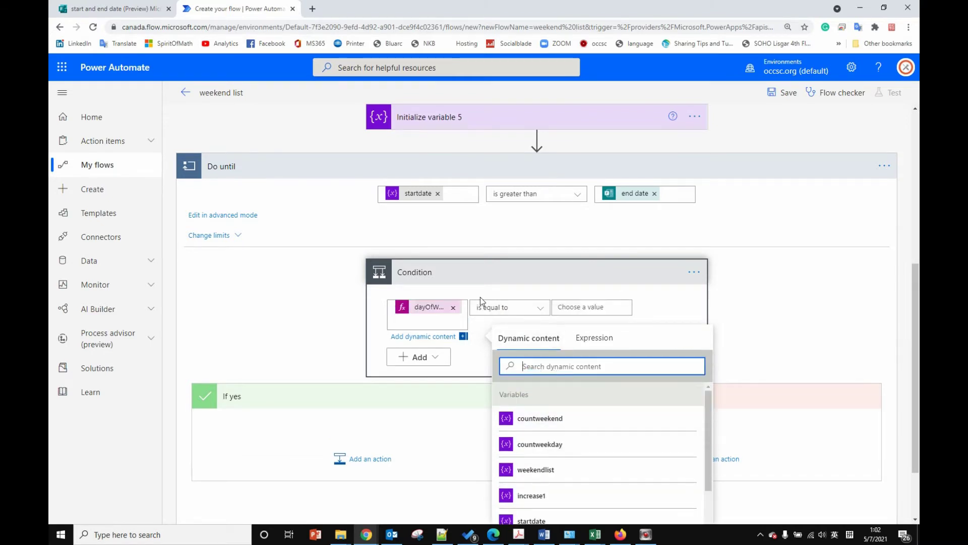
Step: Make the Condition compare that weekday as equal to 0
click(576, 309)
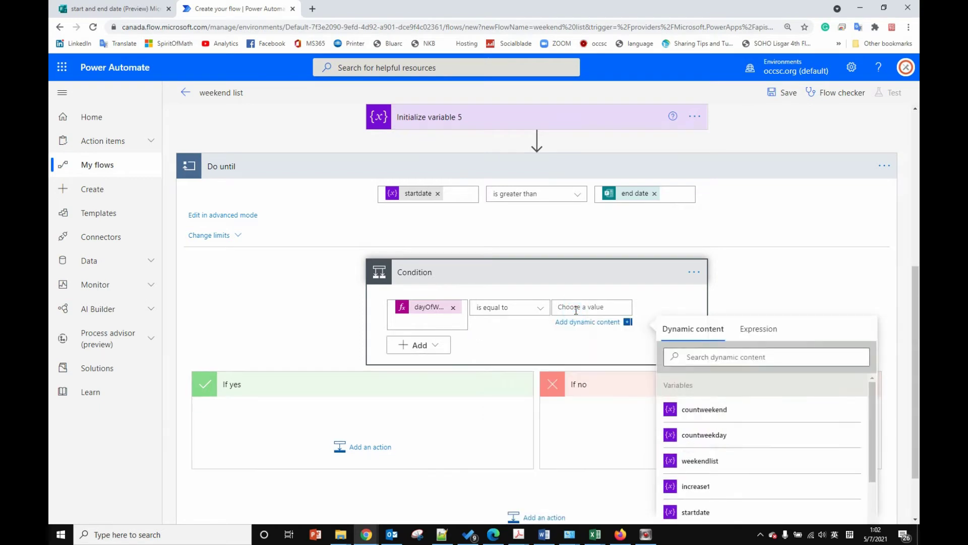
text(0)
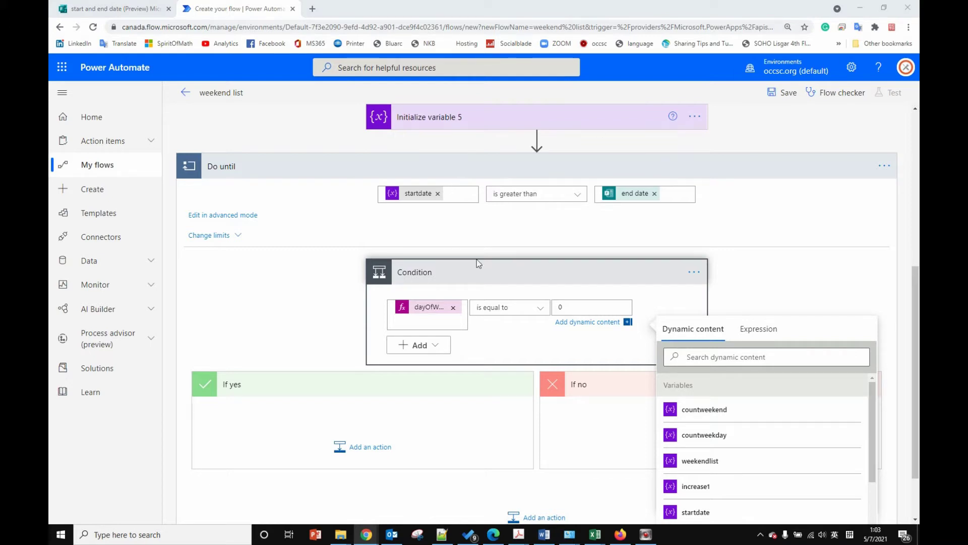
click(431, 345)
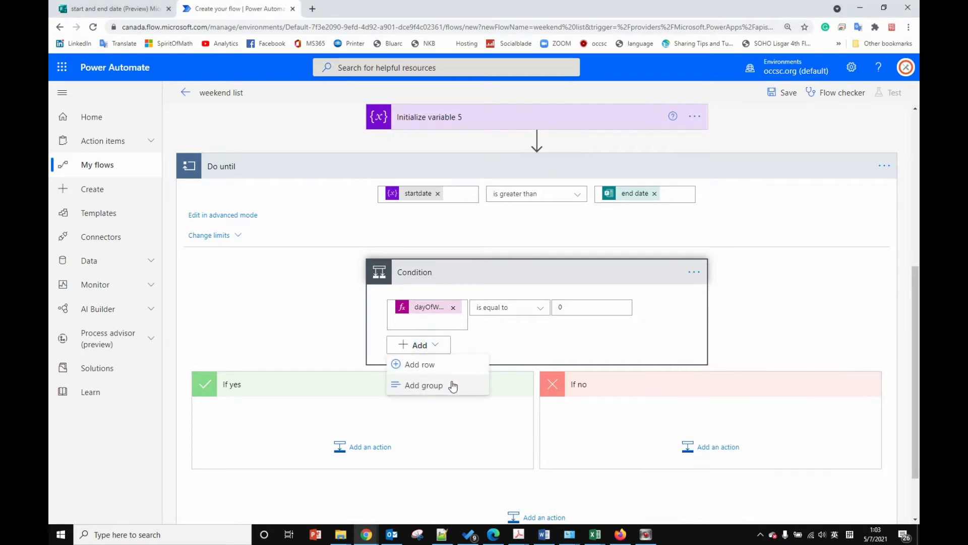
Step: Add a second condition row and combine the rows with Or
click(432, 372)
click(399, 304)
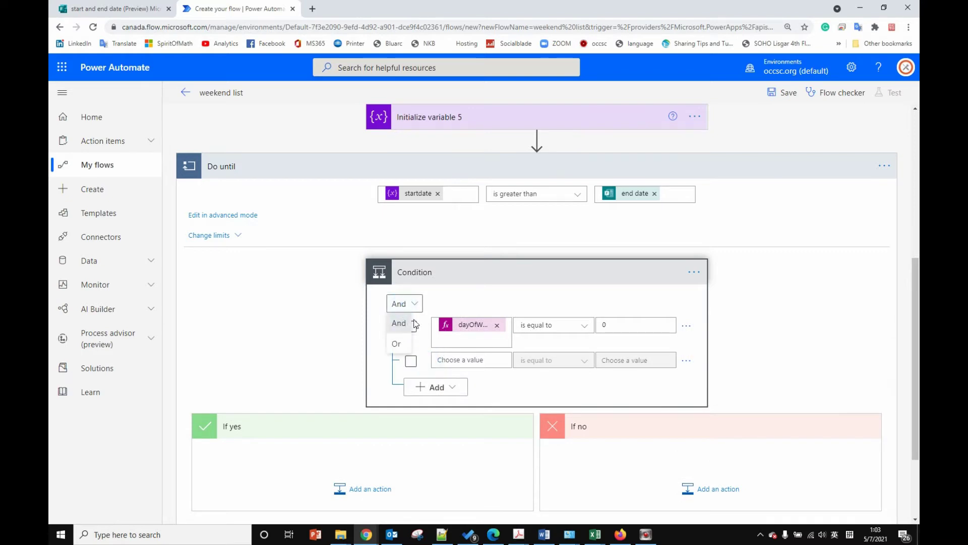
click(397, 344)
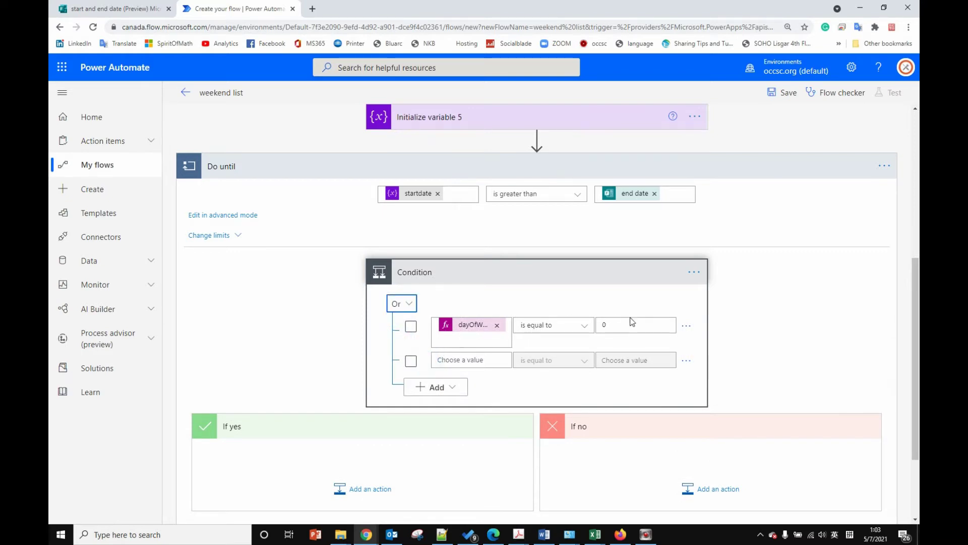
Step: Make the second row test dayOfWeek(variables('startdate')) equal to 6
click(495, 361)
click(644, 384)
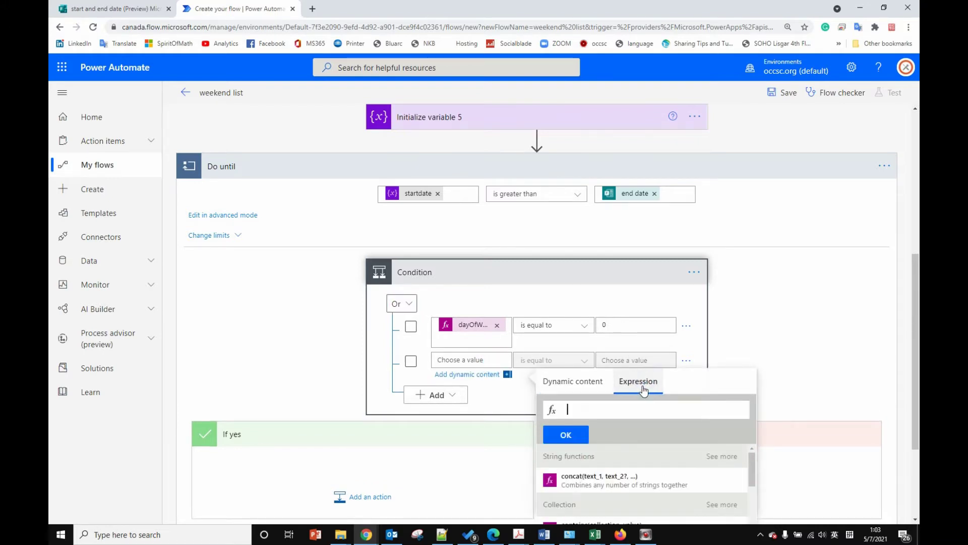
text(day)
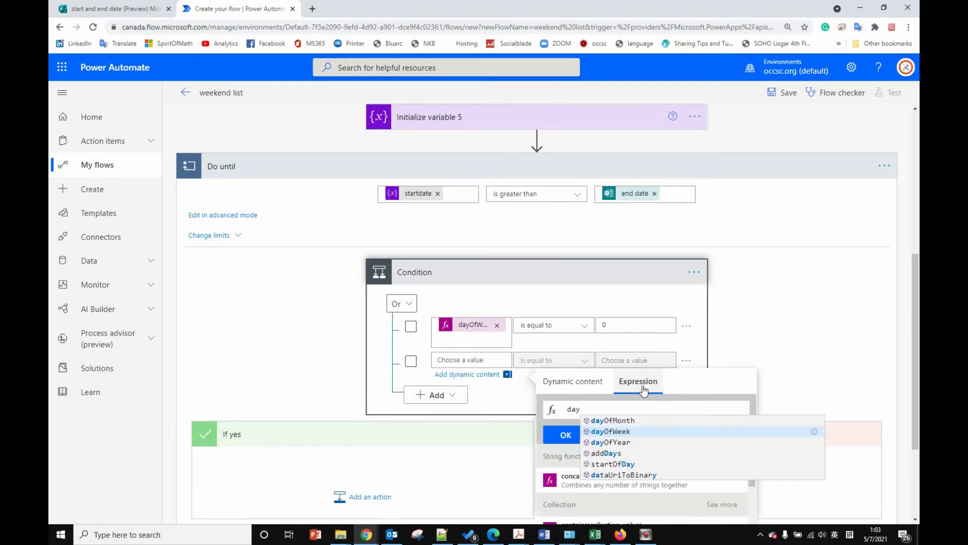
text(ofwee)
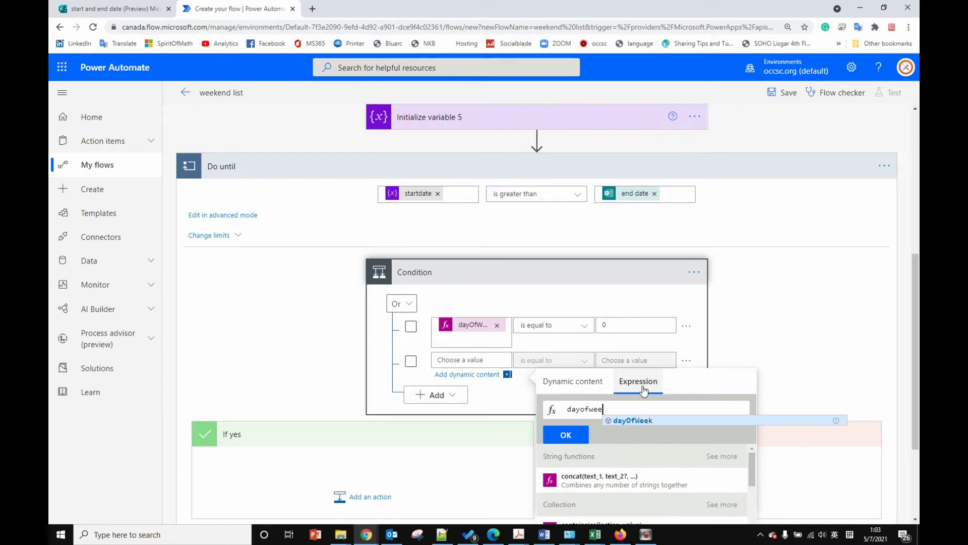
click(633, 423)
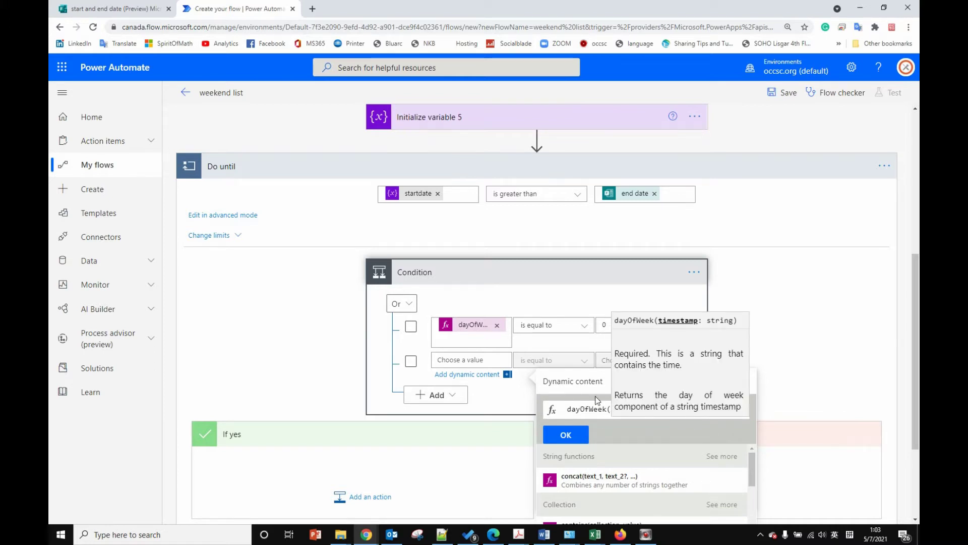
click(625, 429)
click(554, 382)
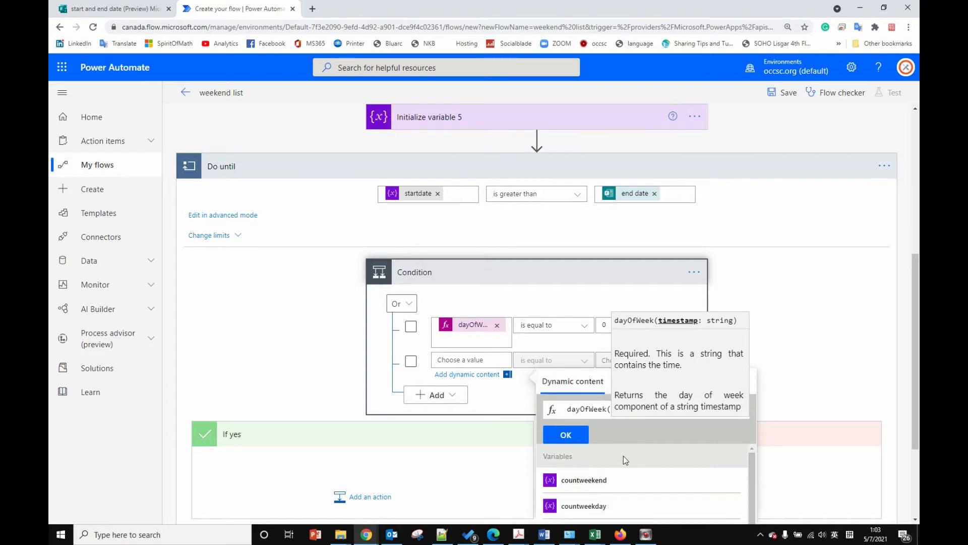
scroll(625, 479, down, 3)
click(619, 481)
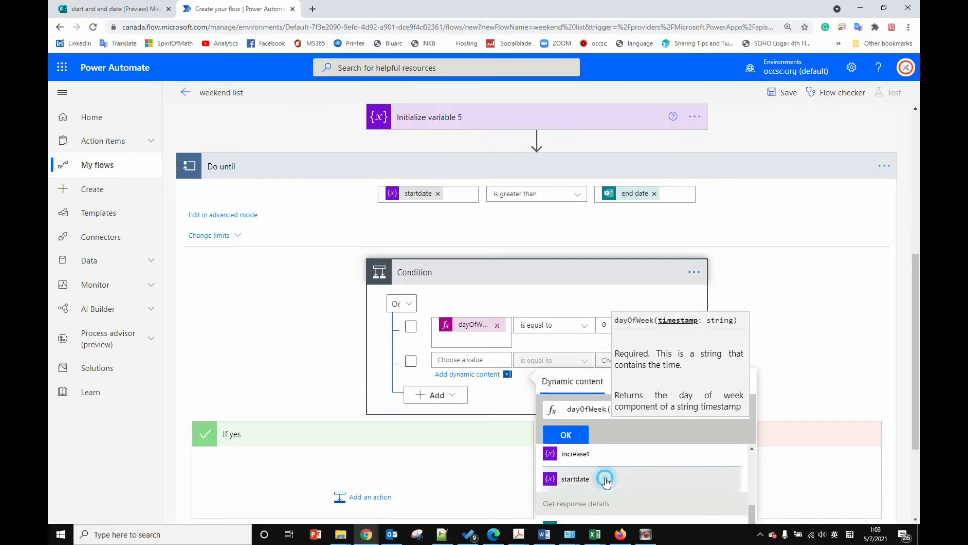
click(564, 435)
click(627, 358)
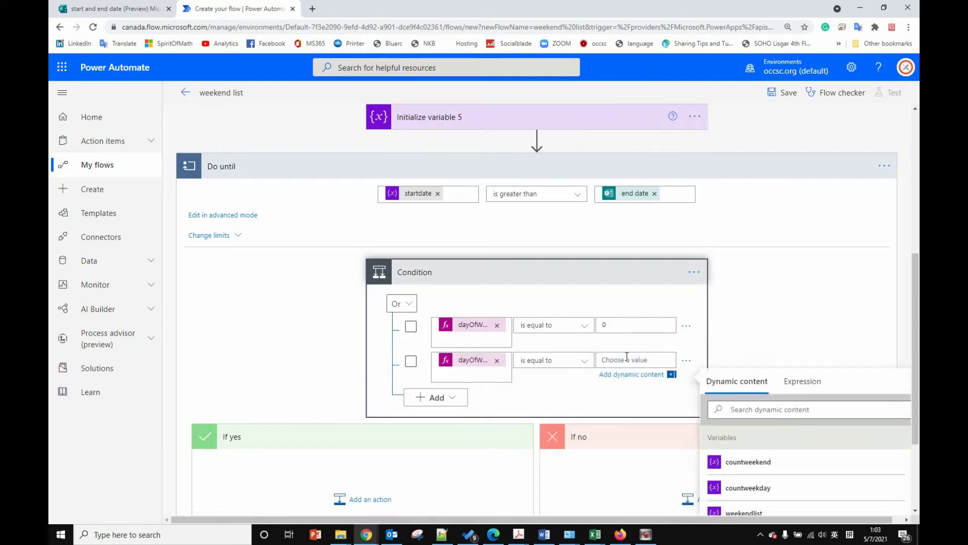
text(6)
Step: Close the dynamic content list and begin adding an action under If yes
scroll(619, 360, down, 3)
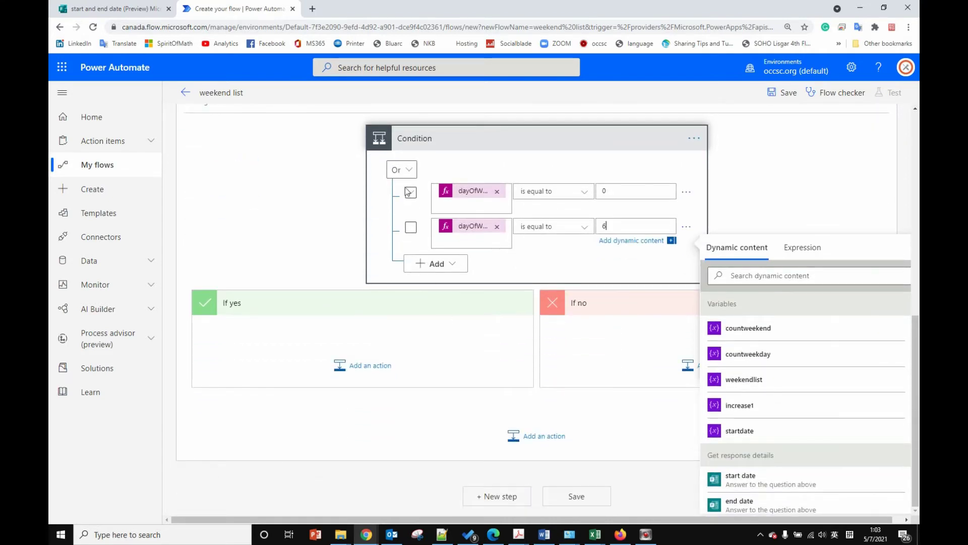
click(459, 322)
click(385, 378)
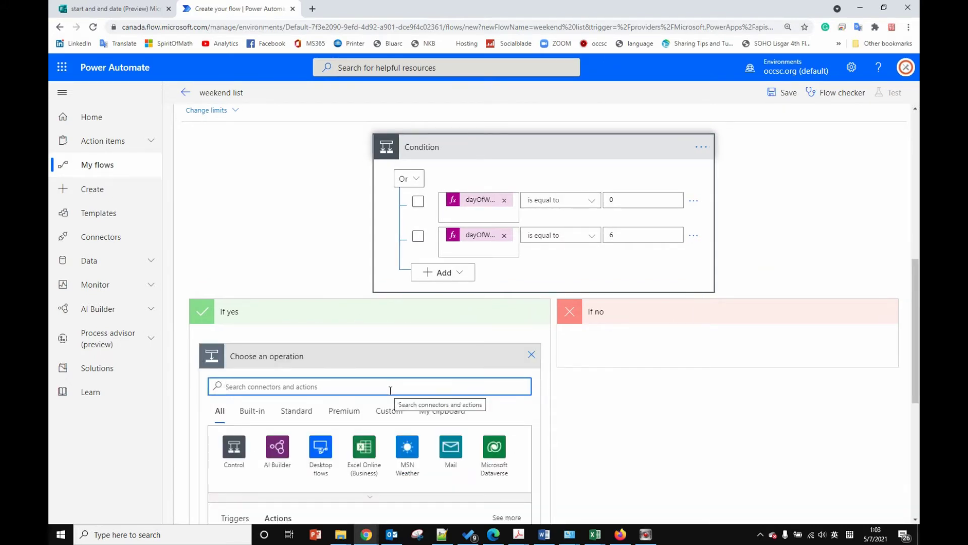
Step: Add a Set variable action to the If yes branch
text(vari)
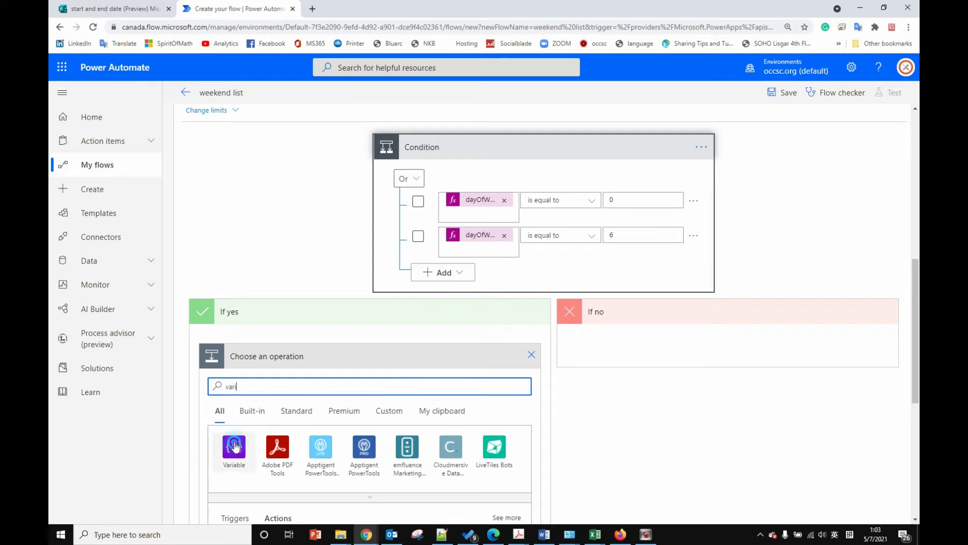
click(235, 448)
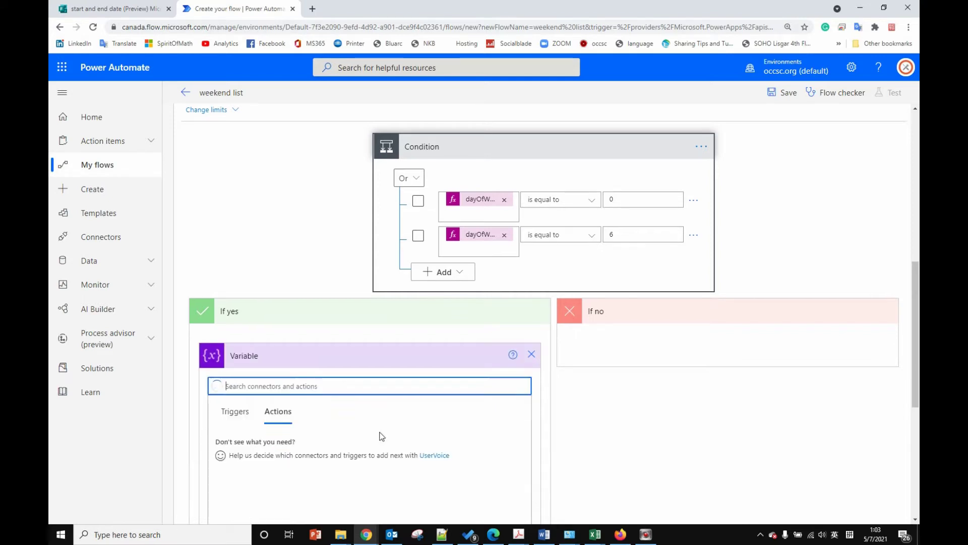
scroll(352, 403, down, 3)
click(249, 443)
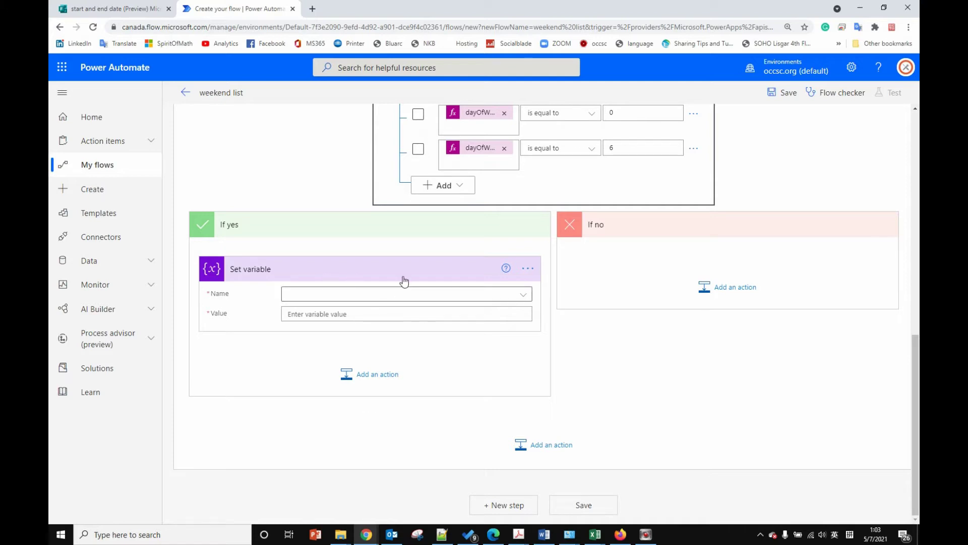
Step: Delete the empty Set variable step and confirm the removal
click(527, 268)
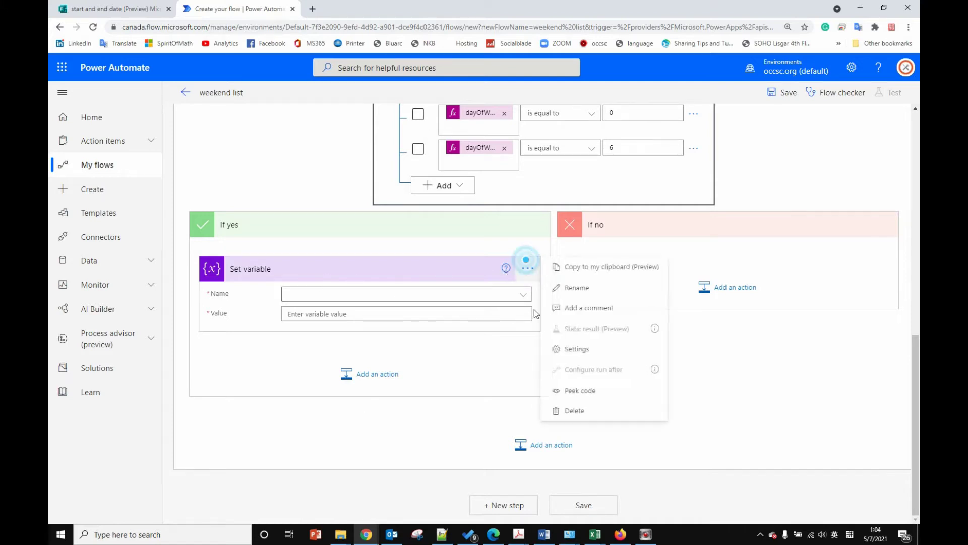
click(582, 408)
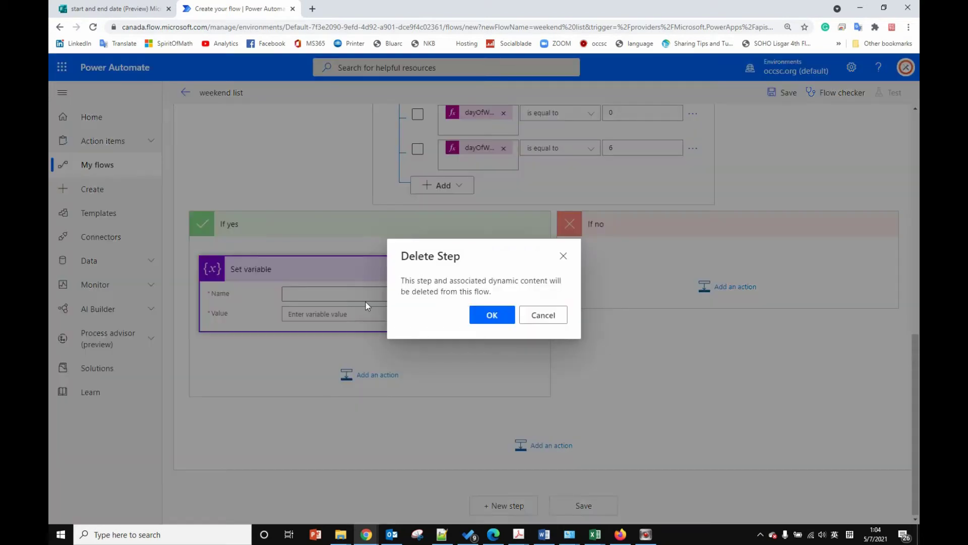
click(491, 317)
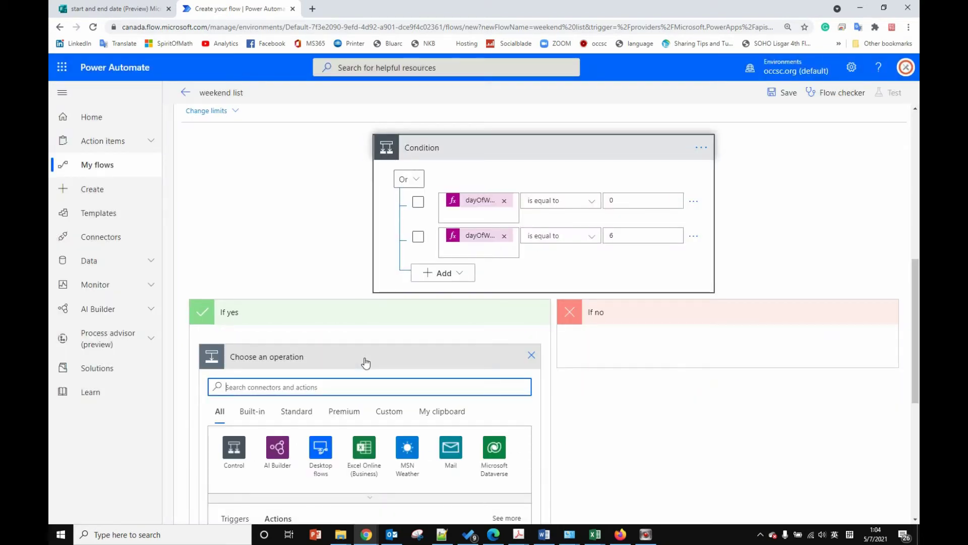
Step: Add an Append to string variable step that appends startdate to weekendlist
text(var)
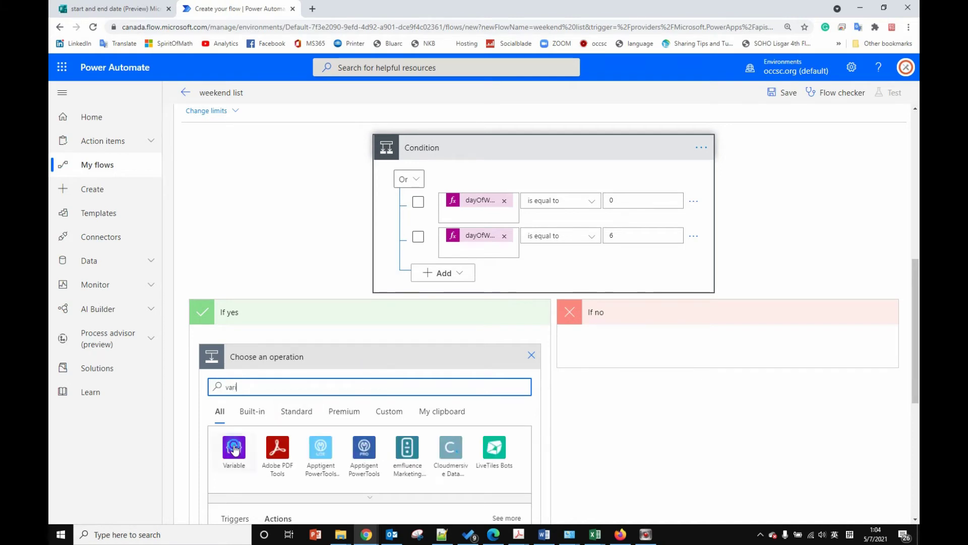
click(234, 448)
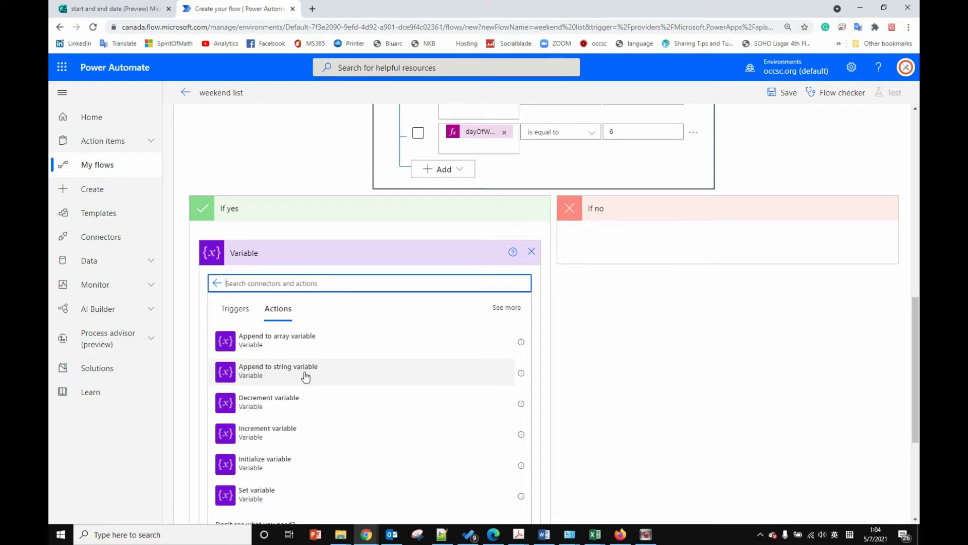
click(302, 373)
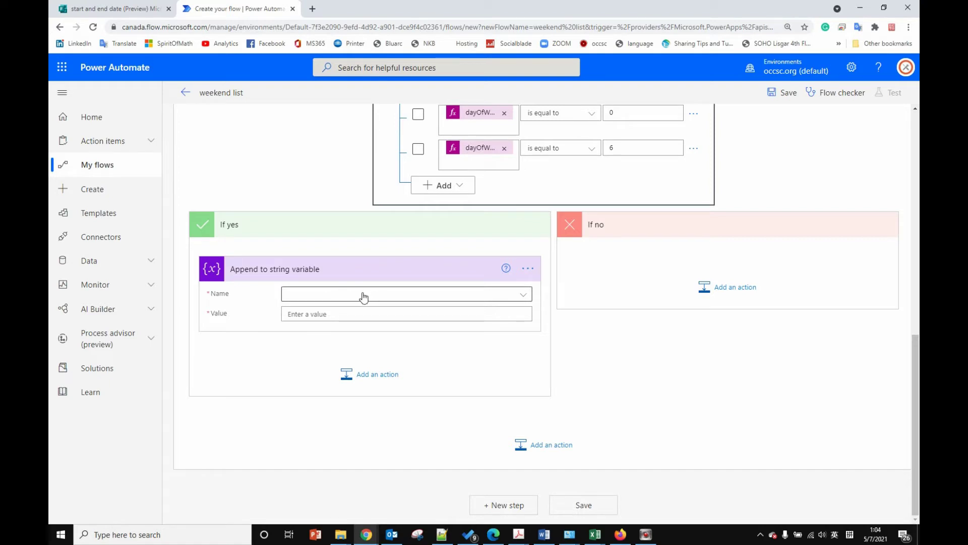
click(323, 293)
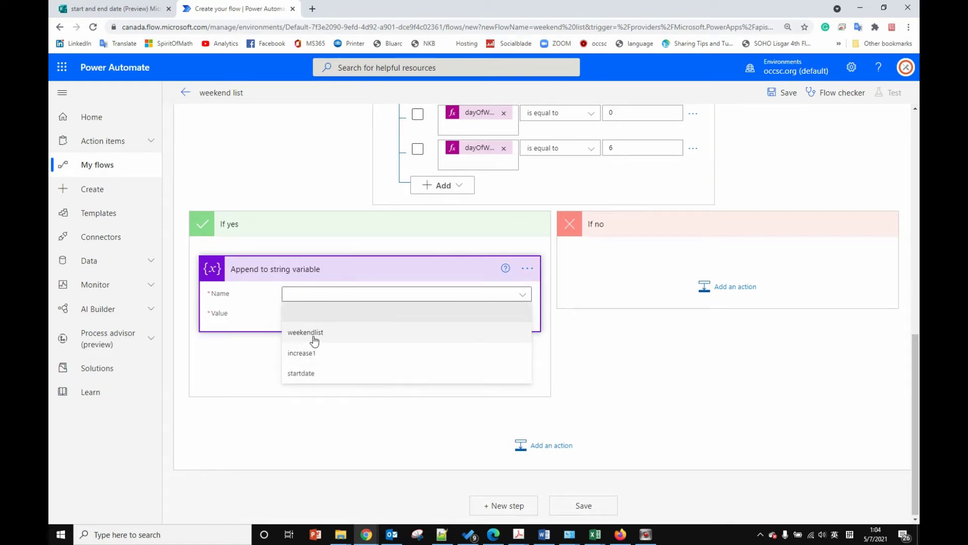
click(306, 332)
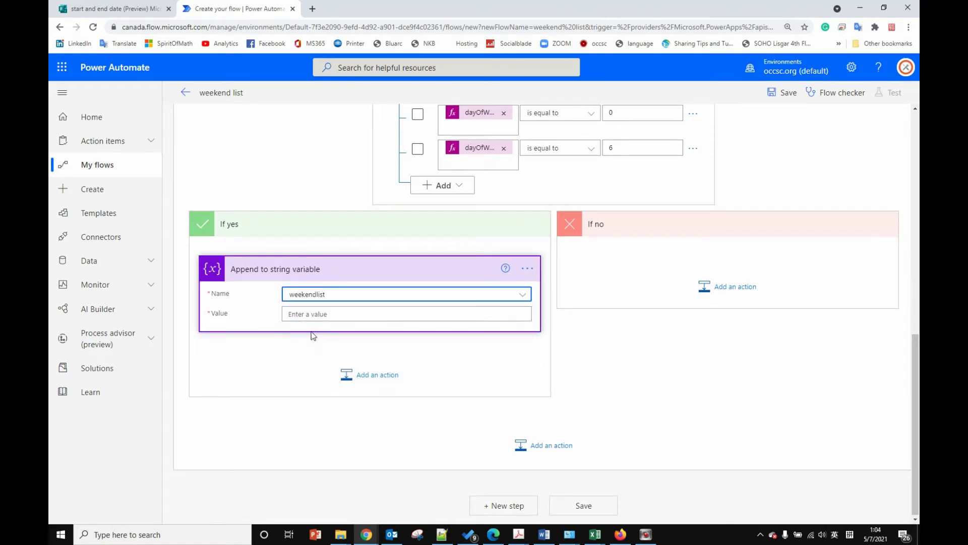
click(369, 313)
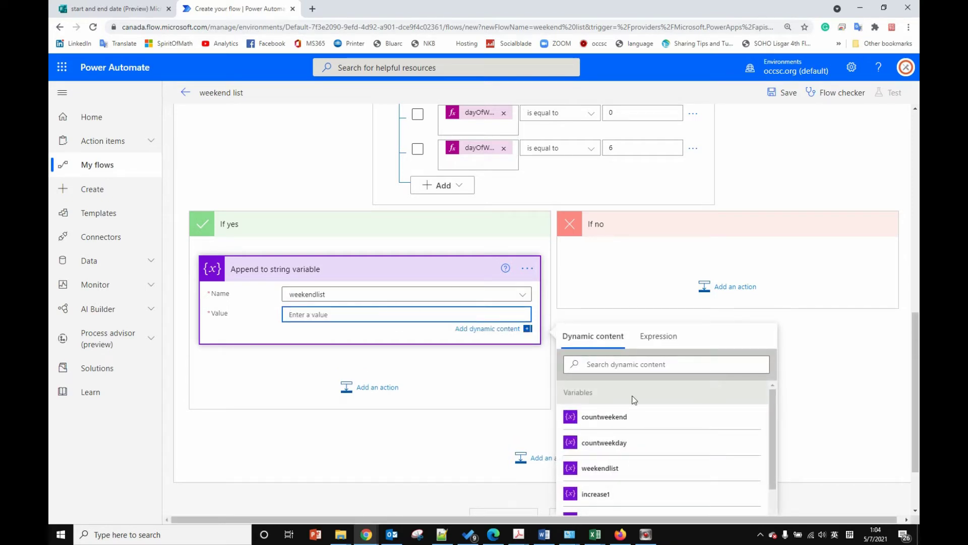
scroll(634, 400, down, 2)
click(607, 469)
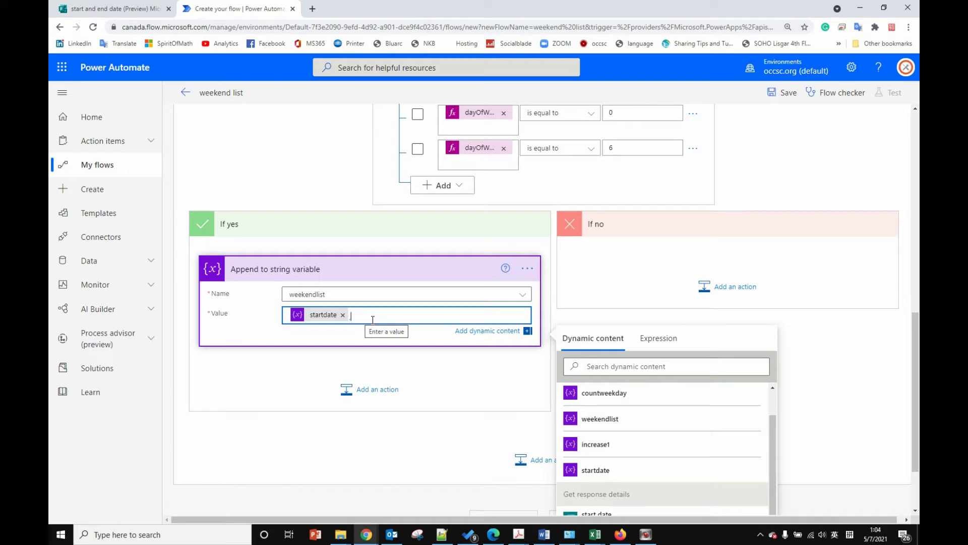
click(854, 320)
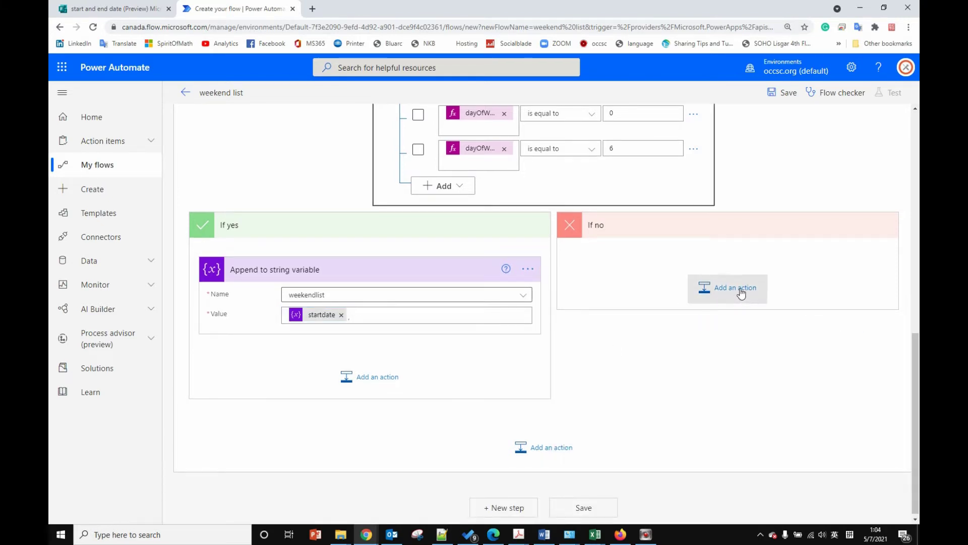
Step: Add an Increment variable step in If yes raising countweekend by 1
click(372, 376)
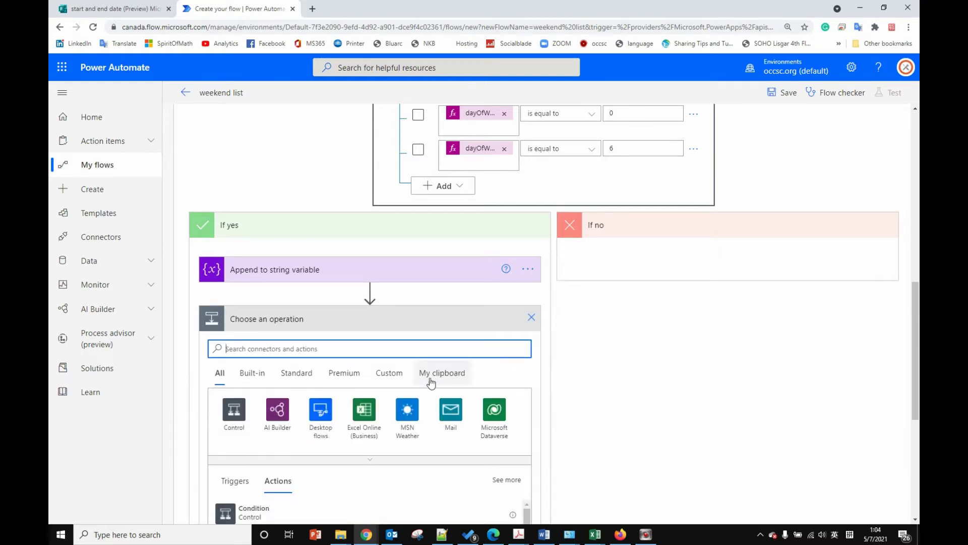
text(vari)
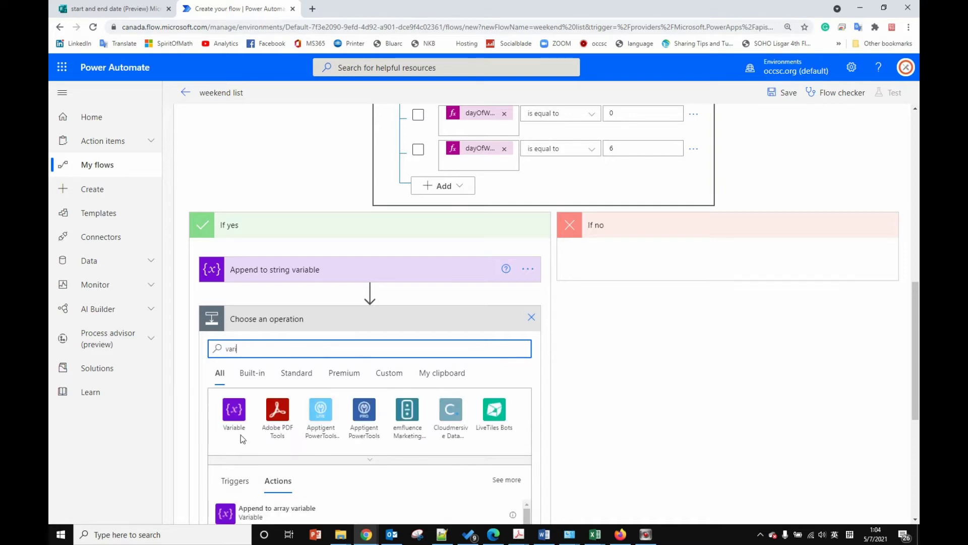
click(237, 428)
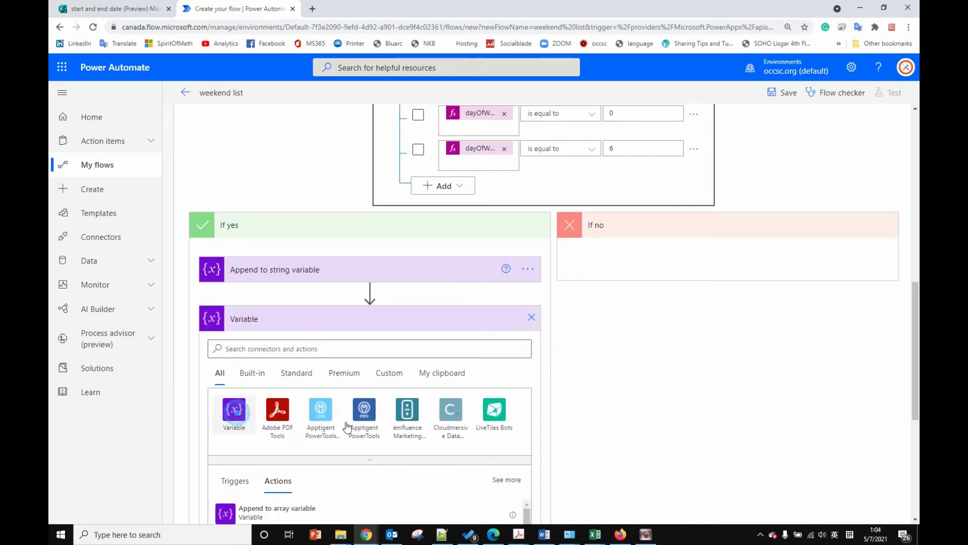
scroll(389, 423, down, 1)
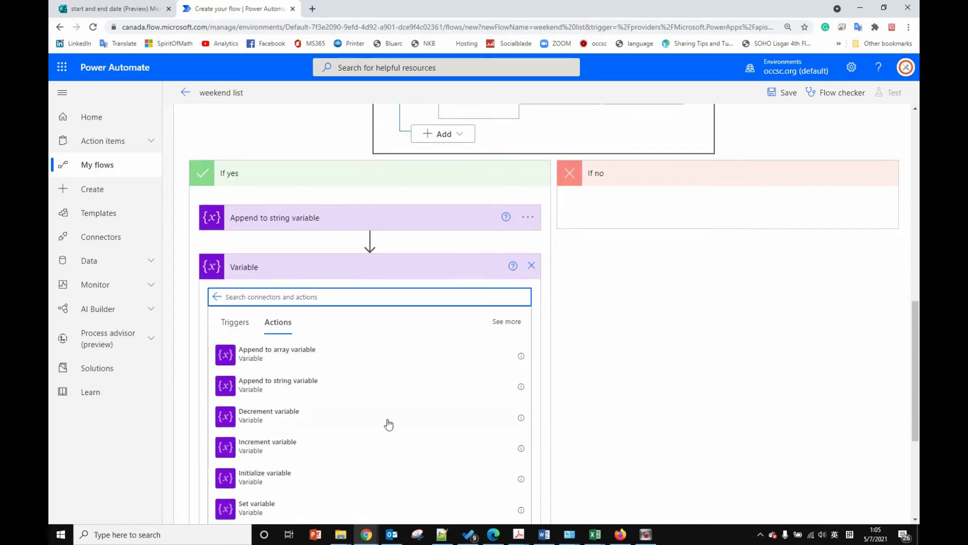
click(280, 448)
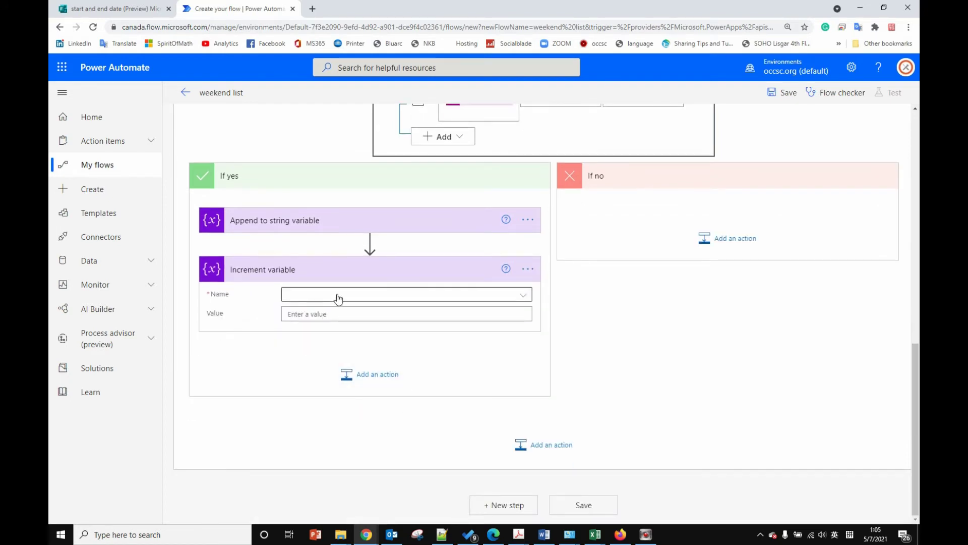
click(336, 297)
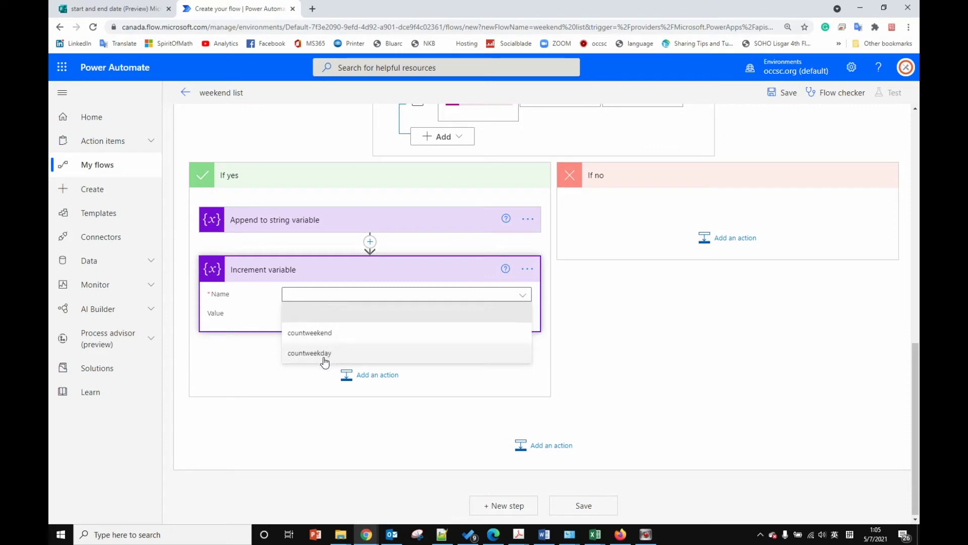
click(309, 333)
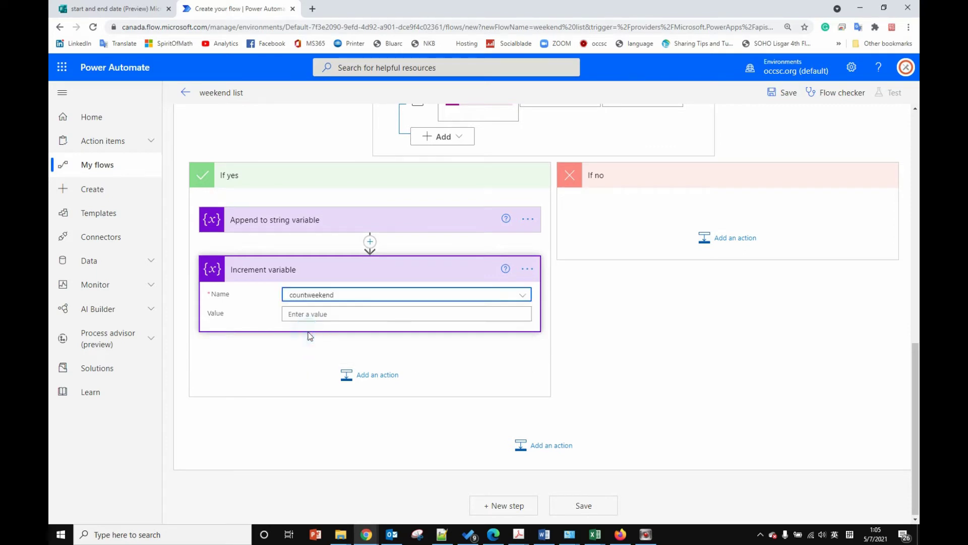
click(312, 313)
text(1)
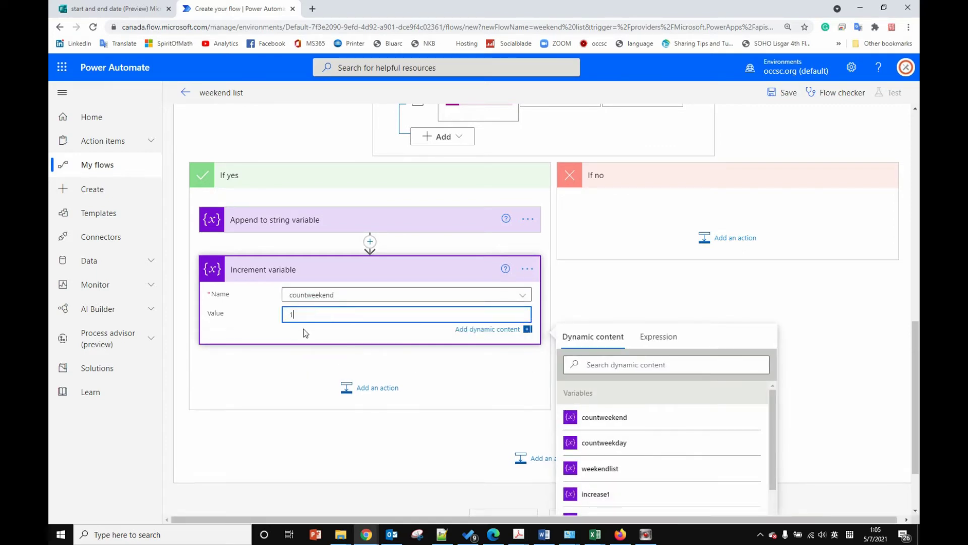
click(304, 332)
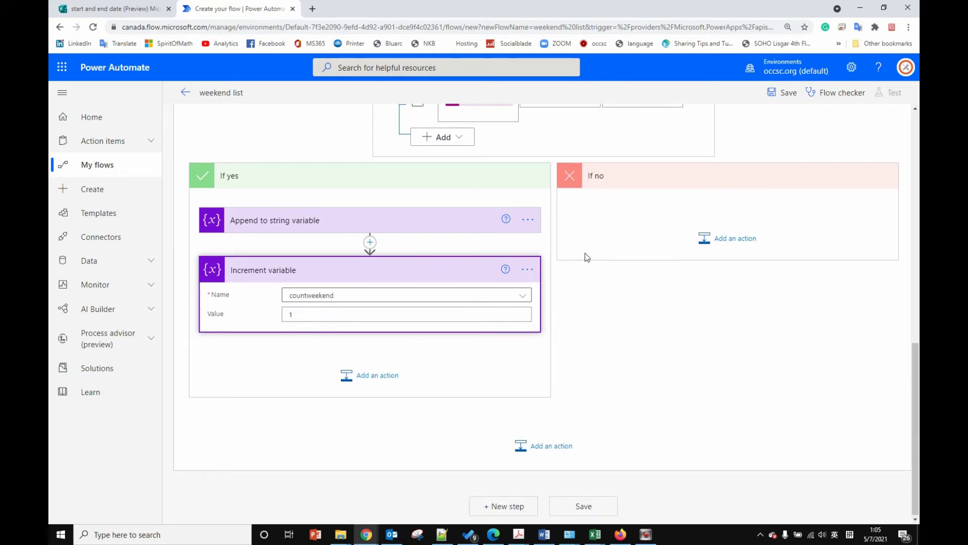
click(737, 241)
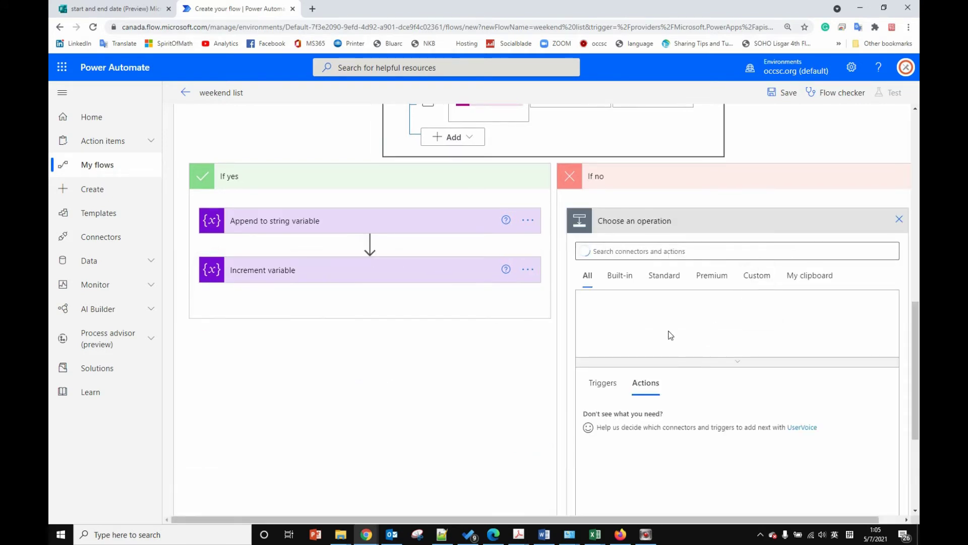
Step: Add an Increment variable step in If no raising countweekday by 1
text(v)
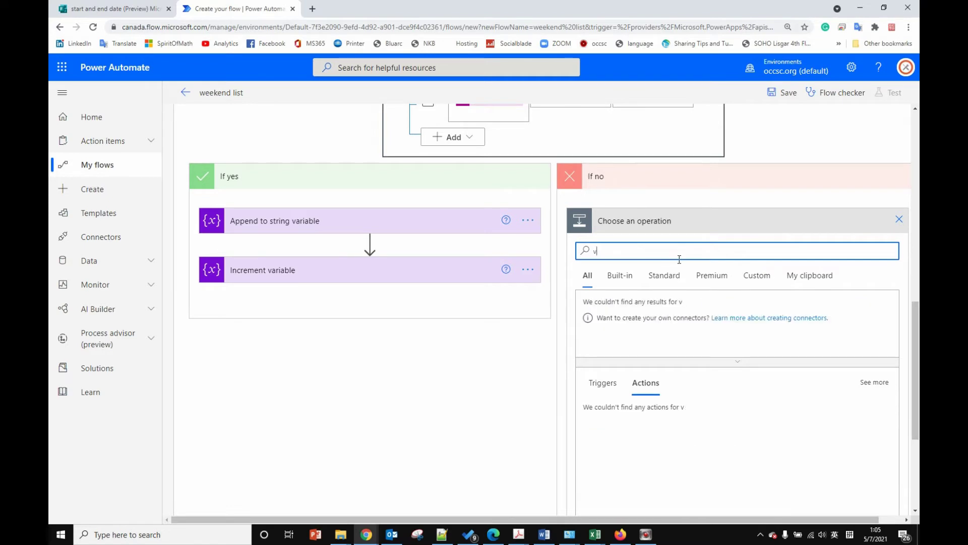
text(ar)
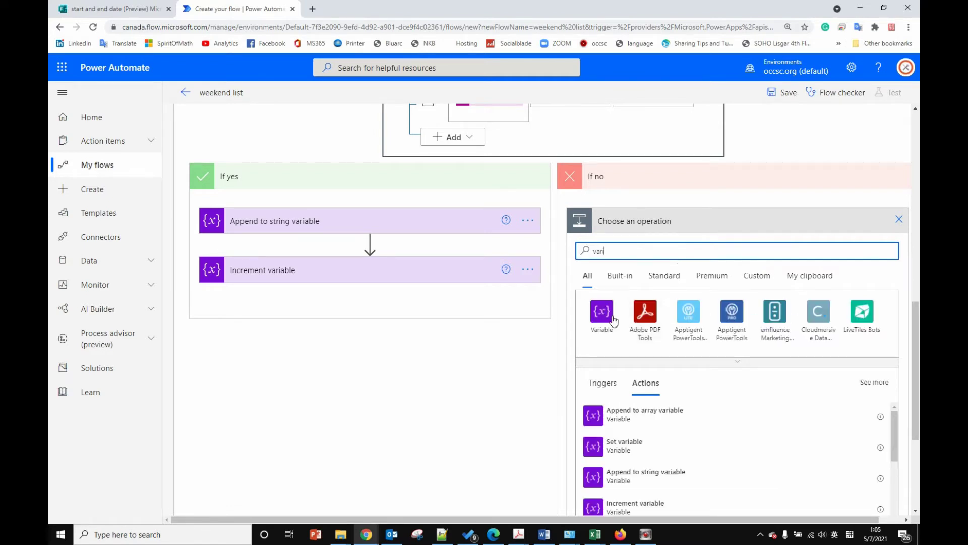
click(605, 312)
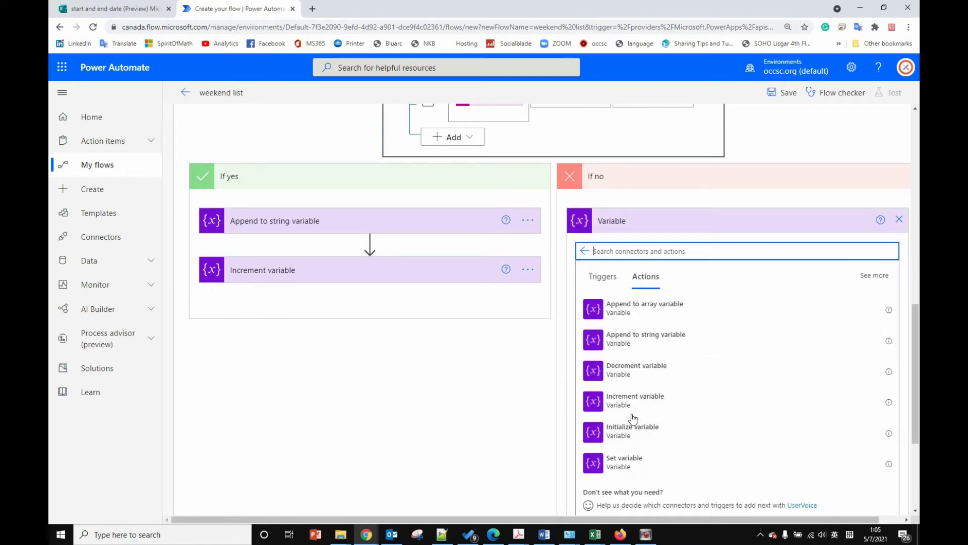
click(626, 402)
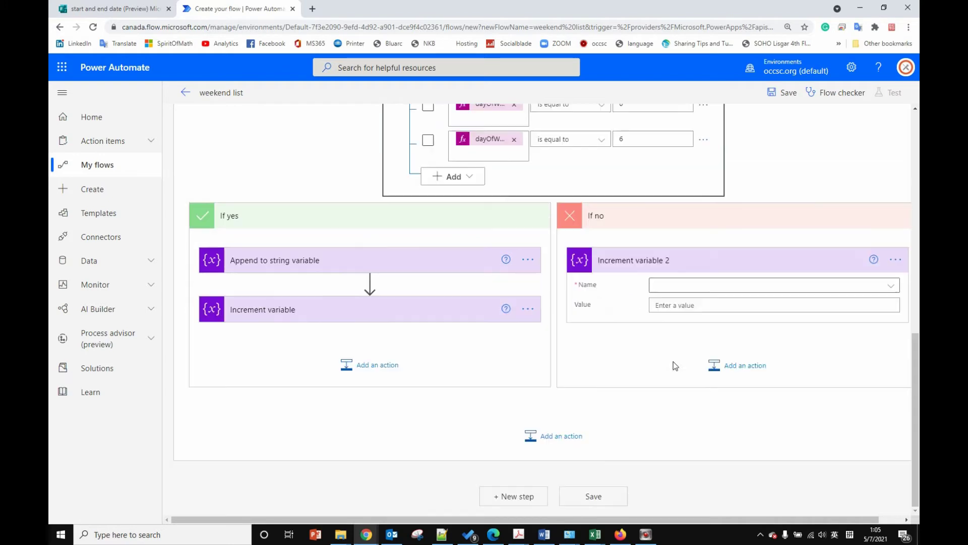
click(695, 286)
click(698, 343)
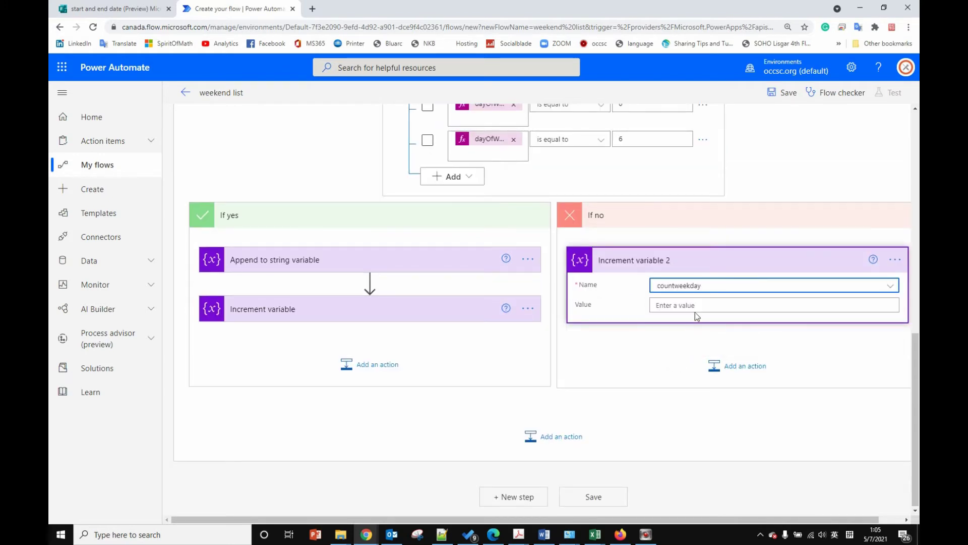
click(695, 308)
text(1)
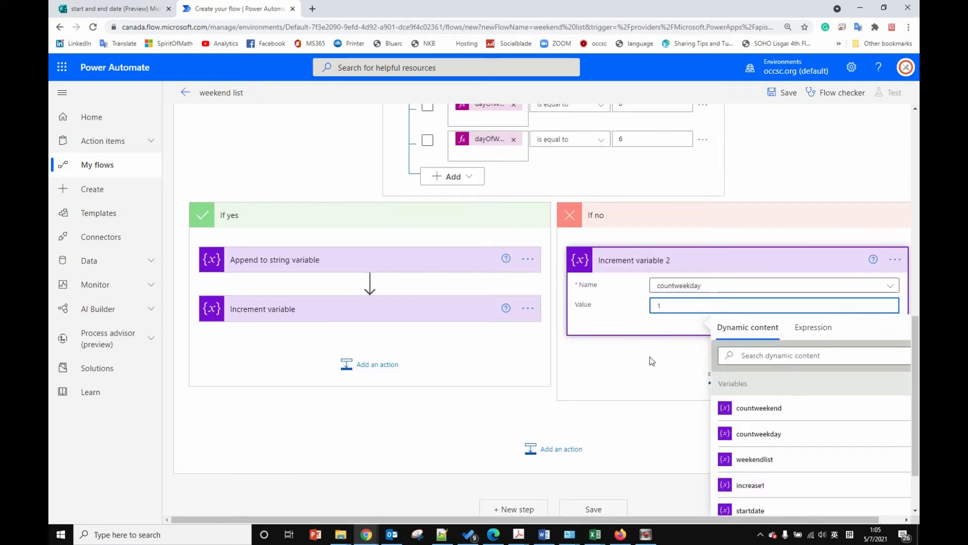
click(651, 364)
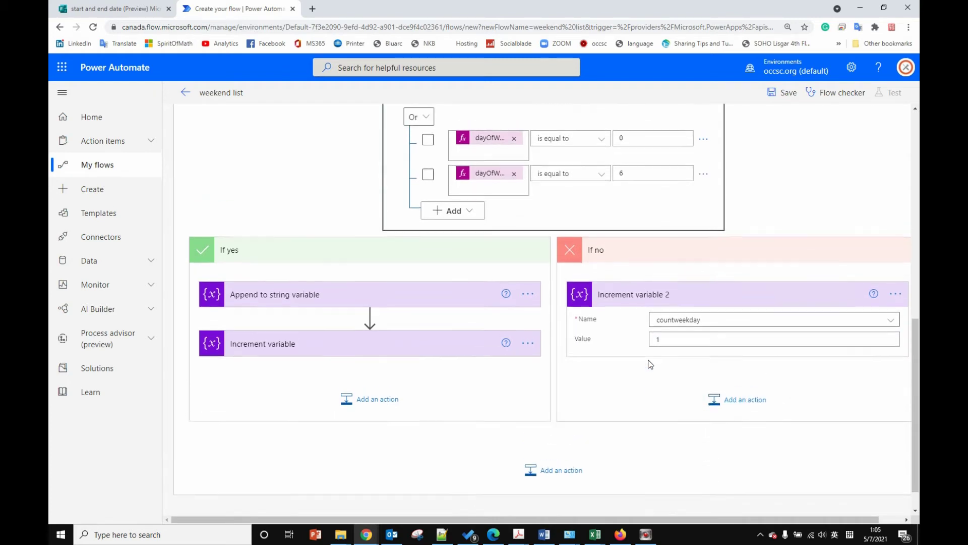
scroll(650, 365, up, 2)
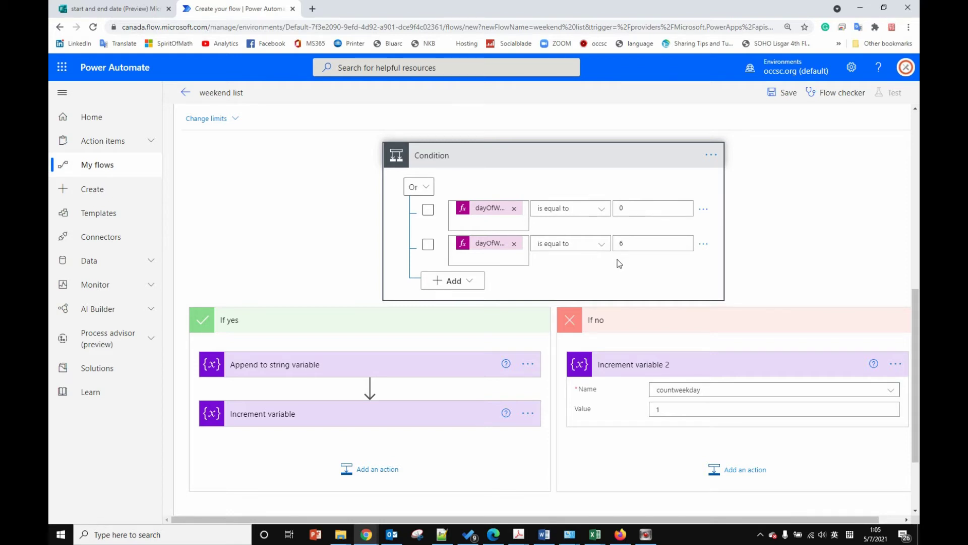
scroll(645, 272, up, 1)
scroll(647, 275, up, 1)
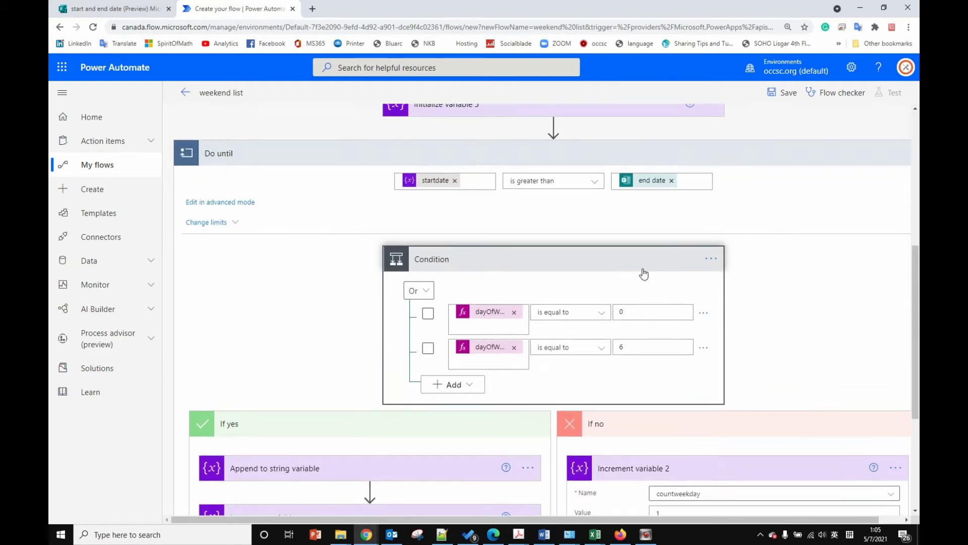
Step: Collapse the Condition and add a Set variable action after it inside Do until
click(610, 256)
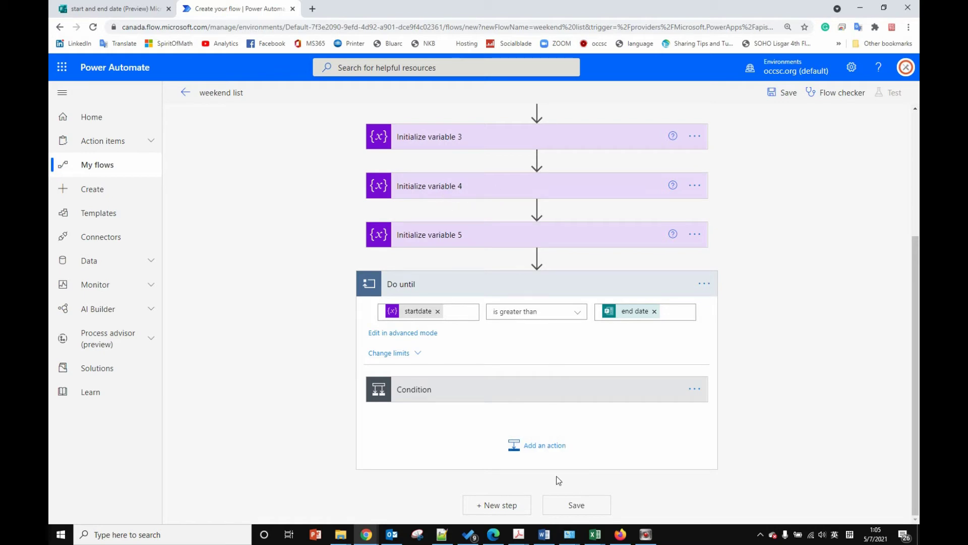
click(532, 446)
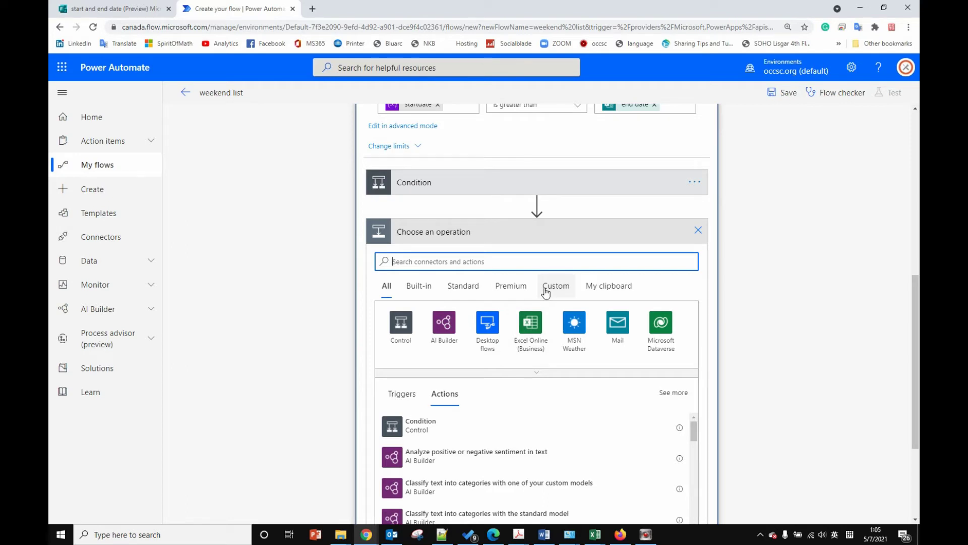
text(vari)
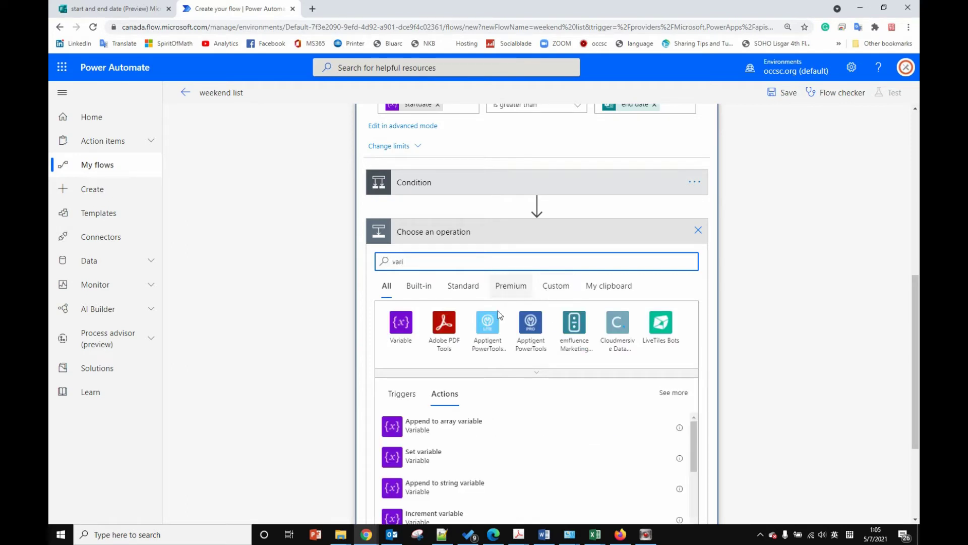
click(400, 323)
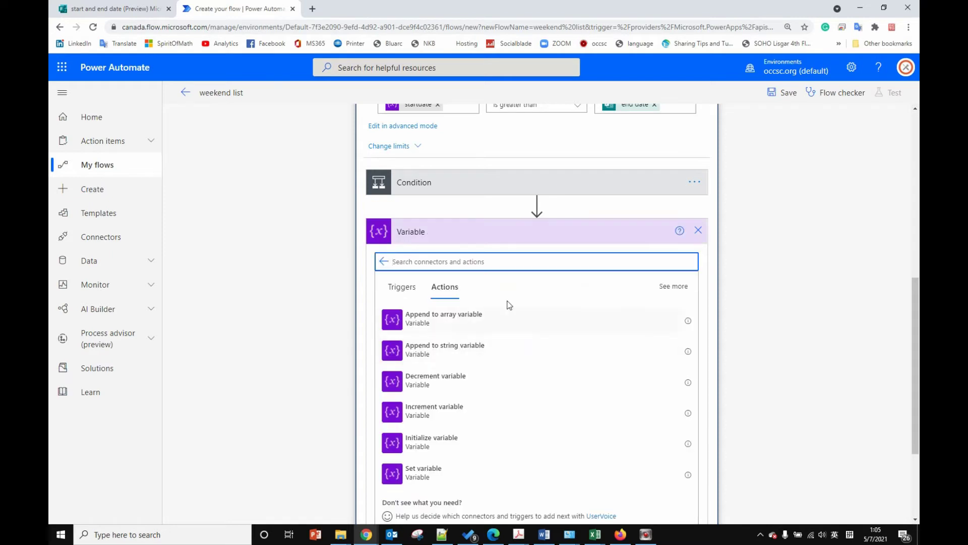
click(430, 474)
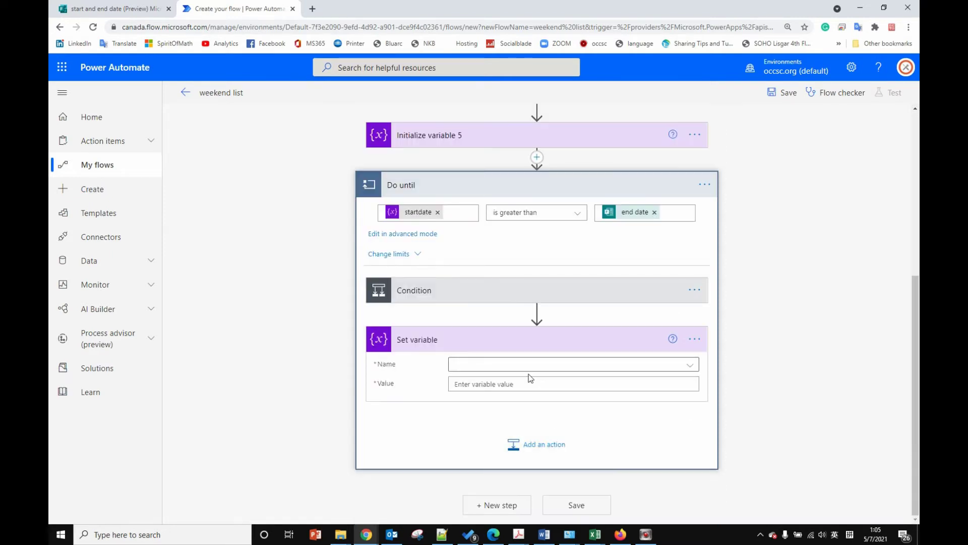
Step: Point the Set variable step at increase1 and start an addDays( expression for its value
click(520, 368)
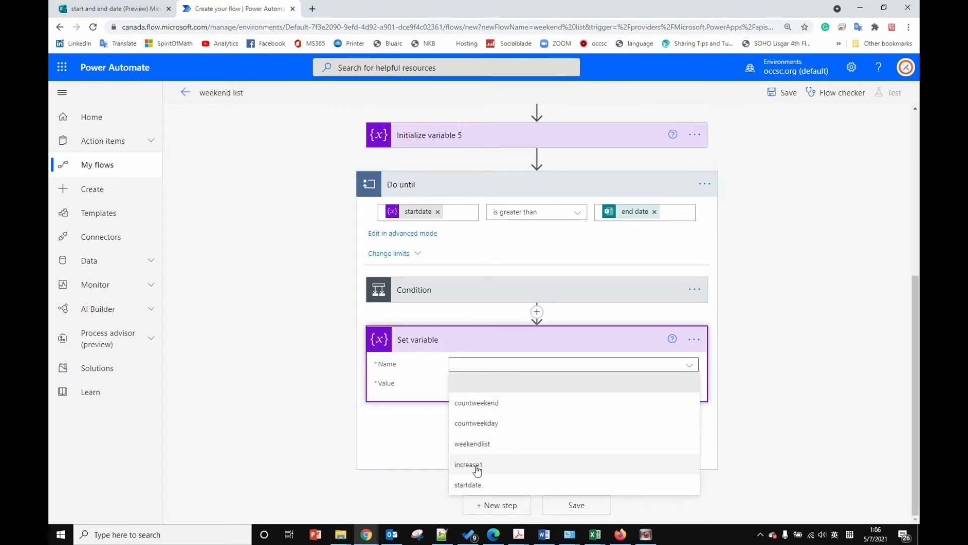
click(476, 465)
click(504, 384)
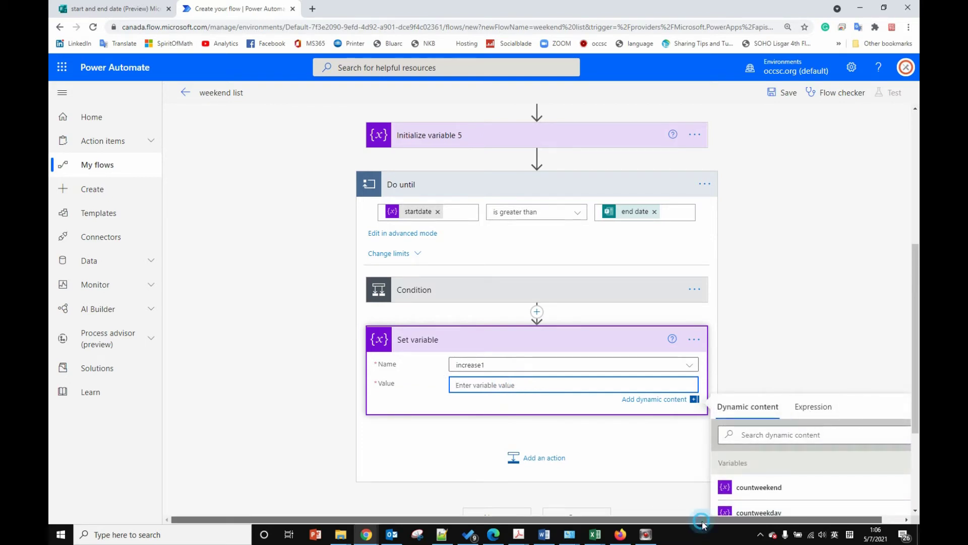
drag(703, 524, 791, 499)
click(784, 410)
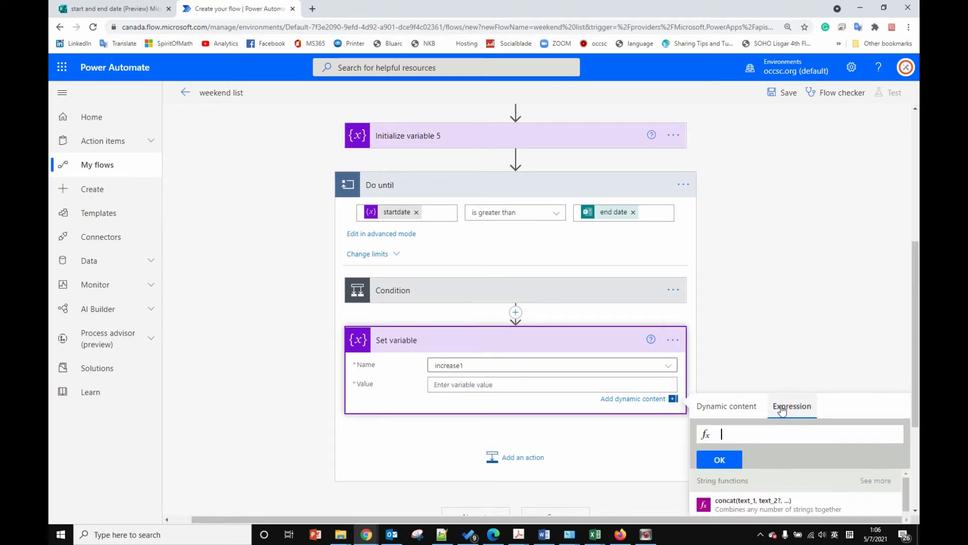
scroll(782, 423, down, 1)
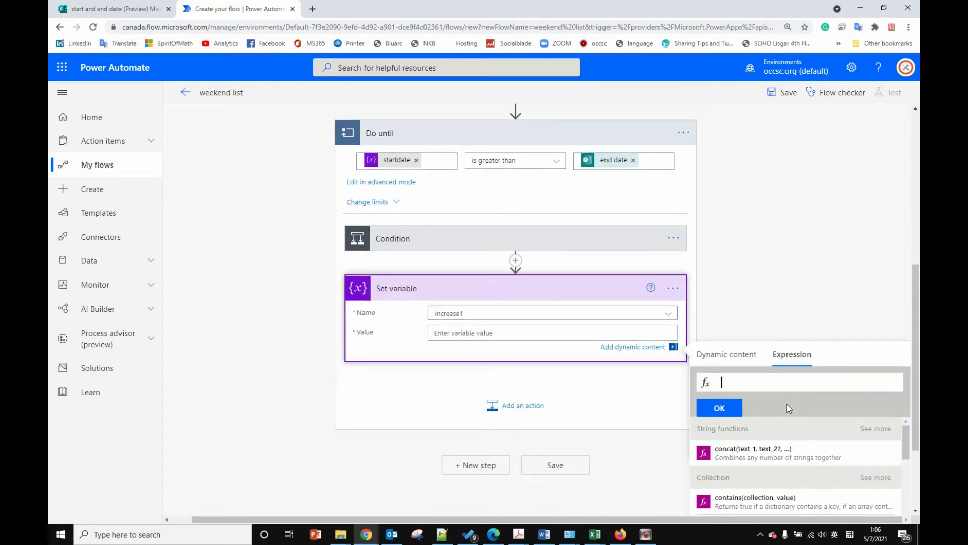
text(a)
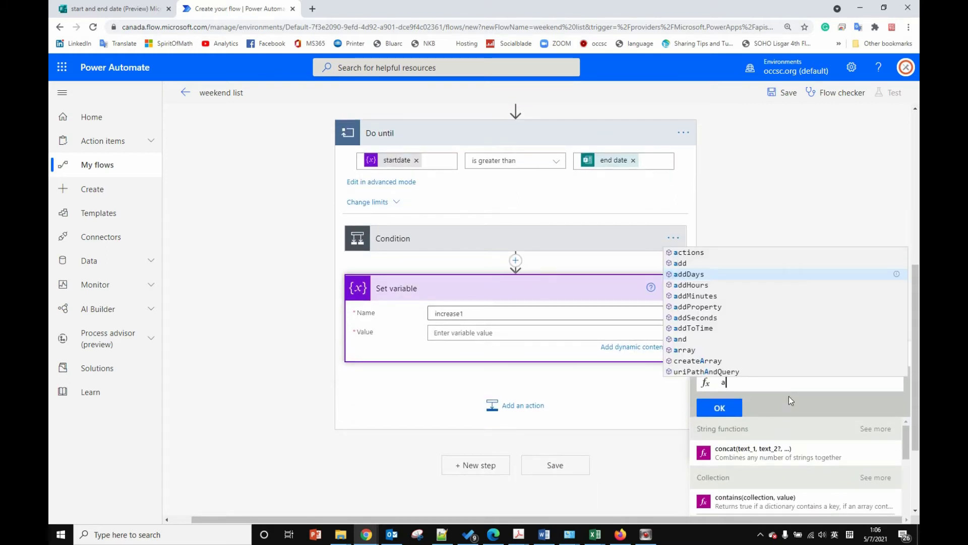
text(dd)
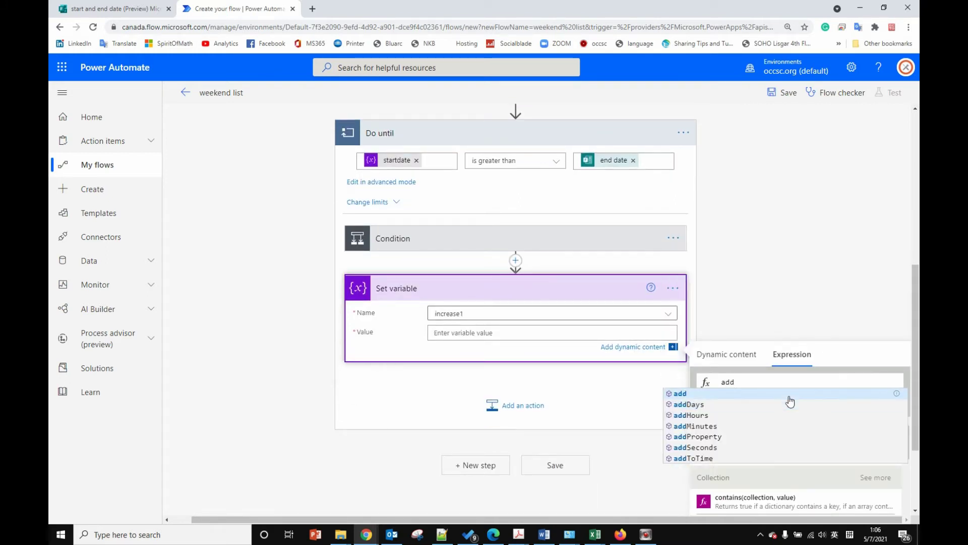
click(694, 404)
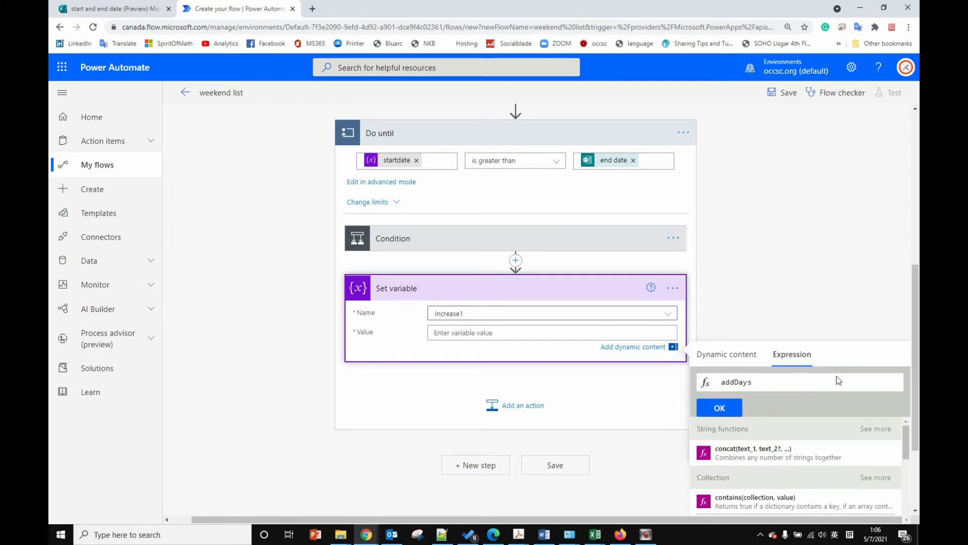
text(()
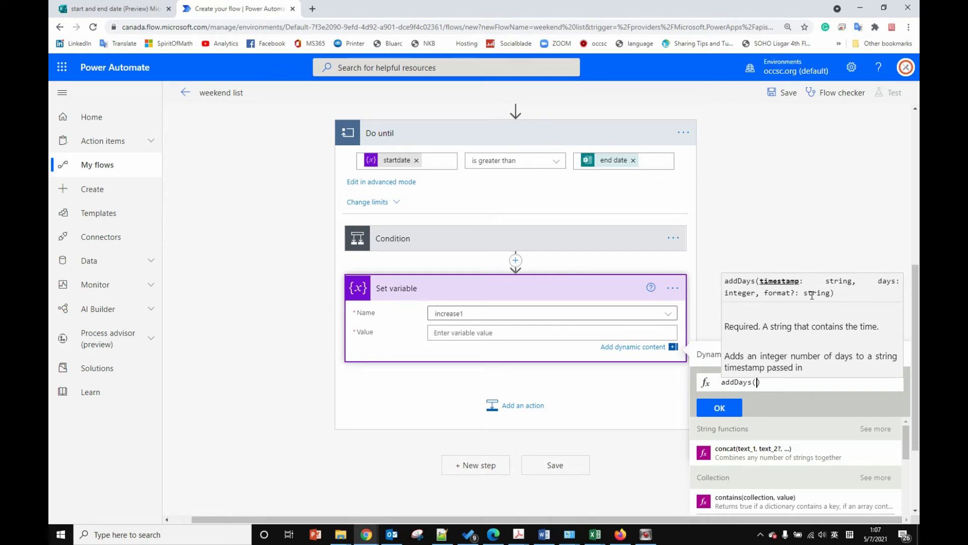
Step: Complete increase1's value as addDays(variables('startdate'),1,'yyyy-MM-dd') and confirm it
text(,1)
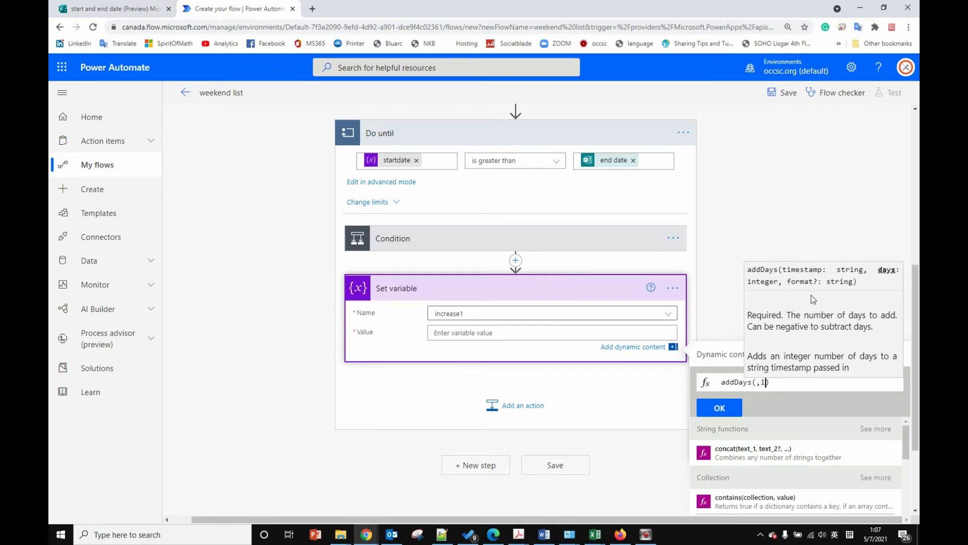
text(,)
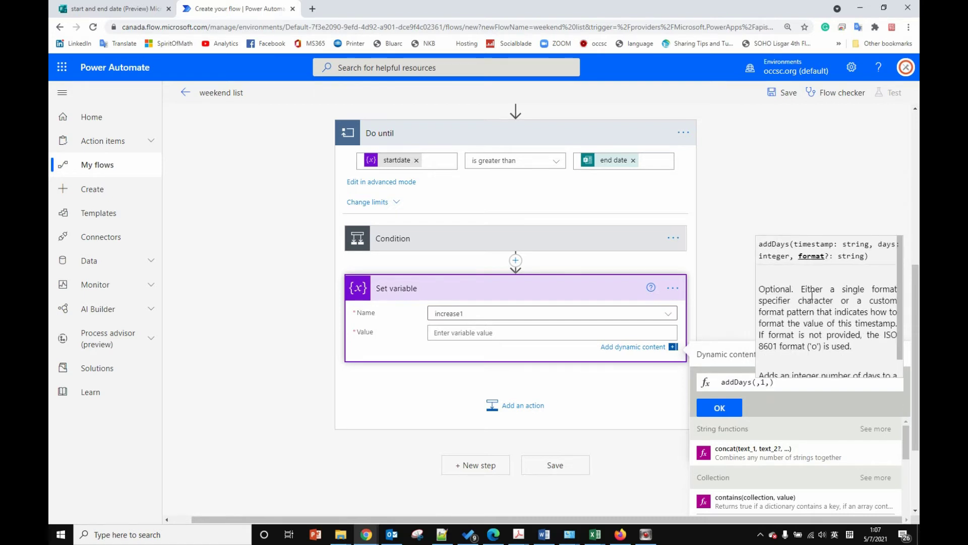
text('')
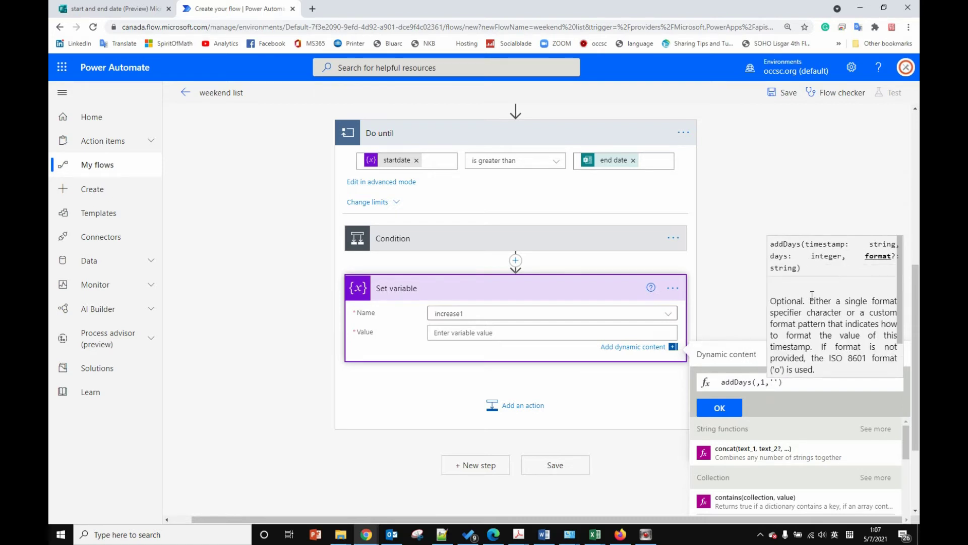
text(yy)
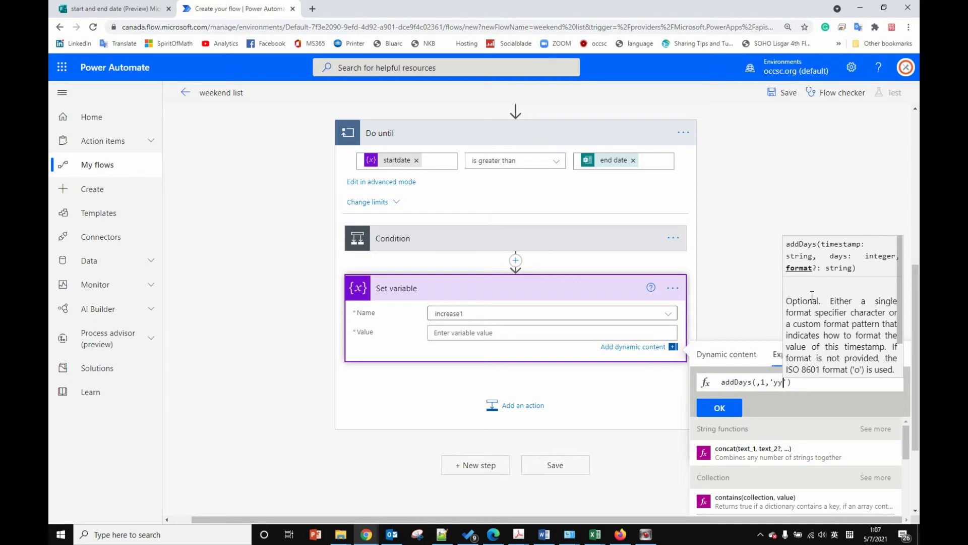
text(yy)
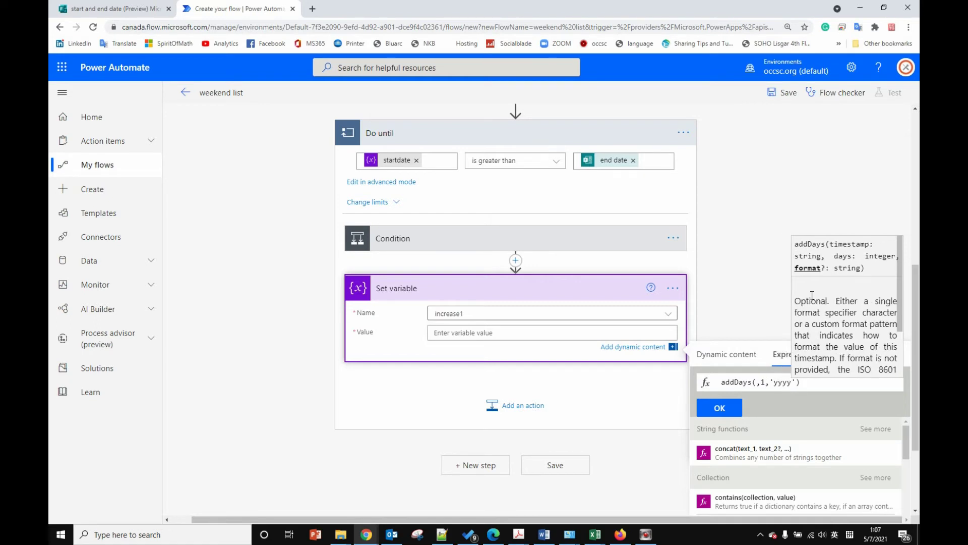
text(-)
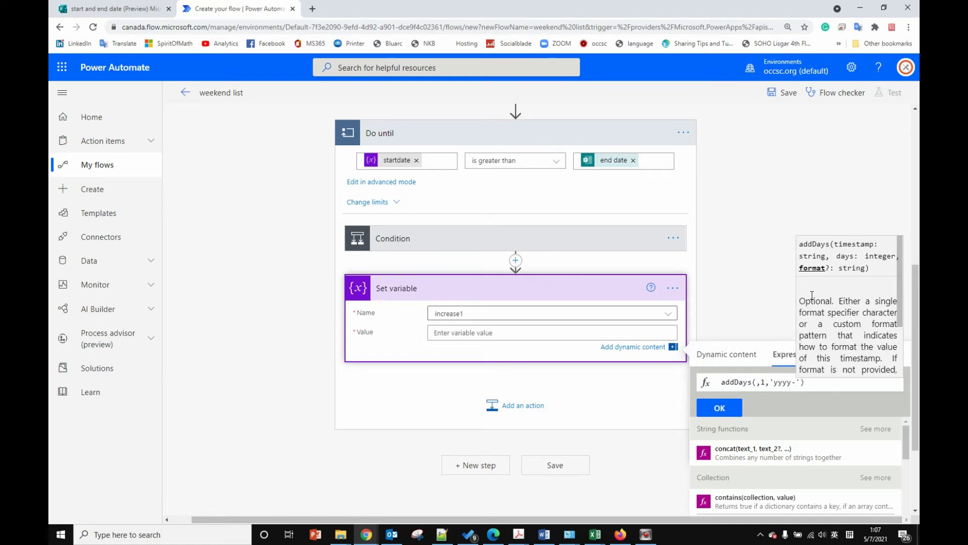
text(MM-)
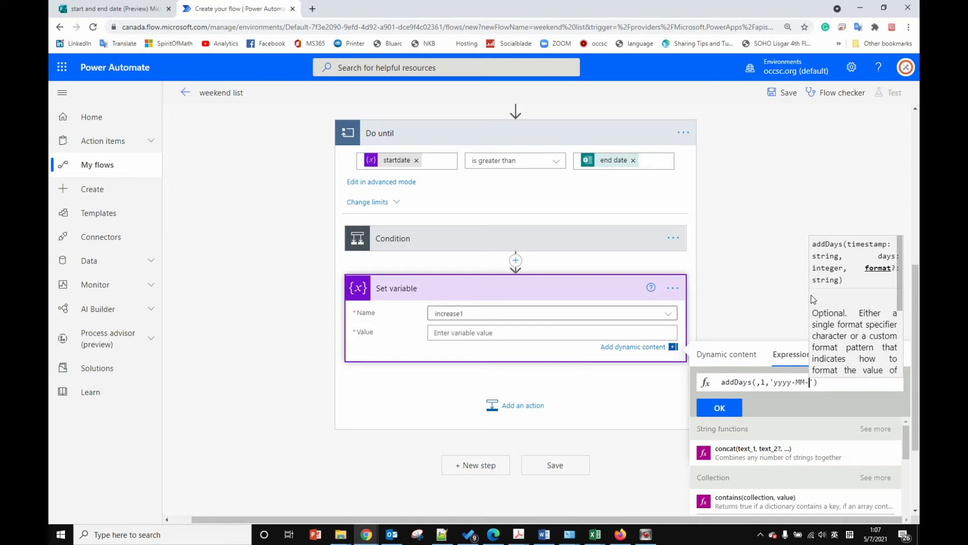
text(dd)
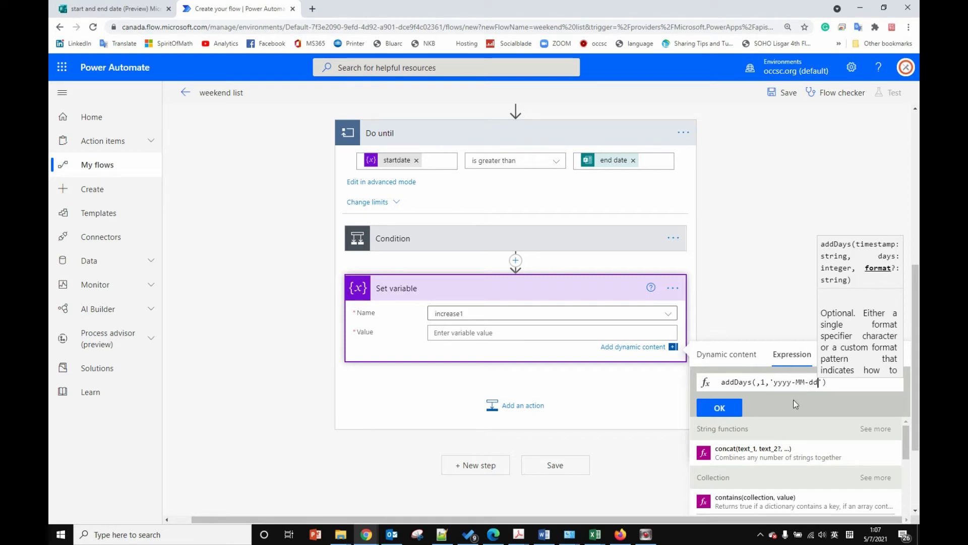
click(757, 382)
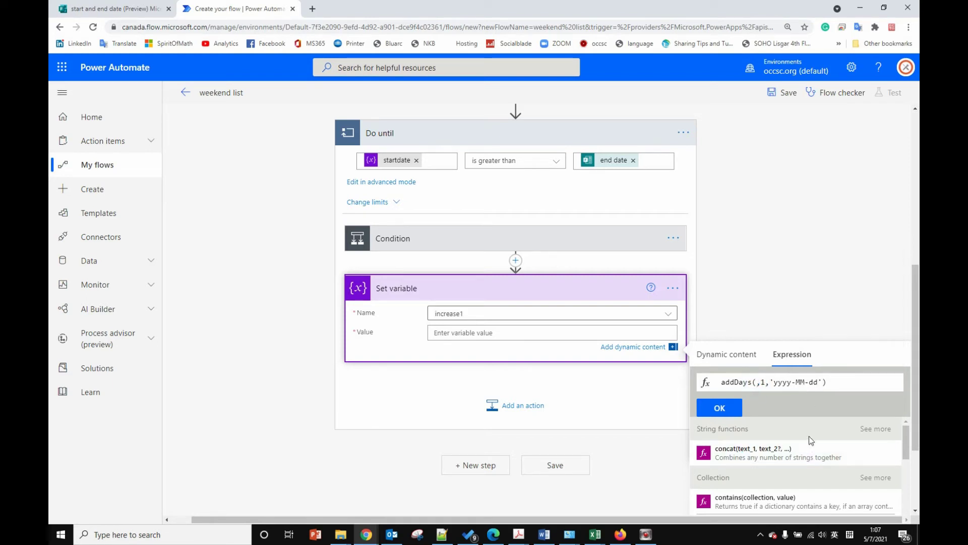
click(726, 354)
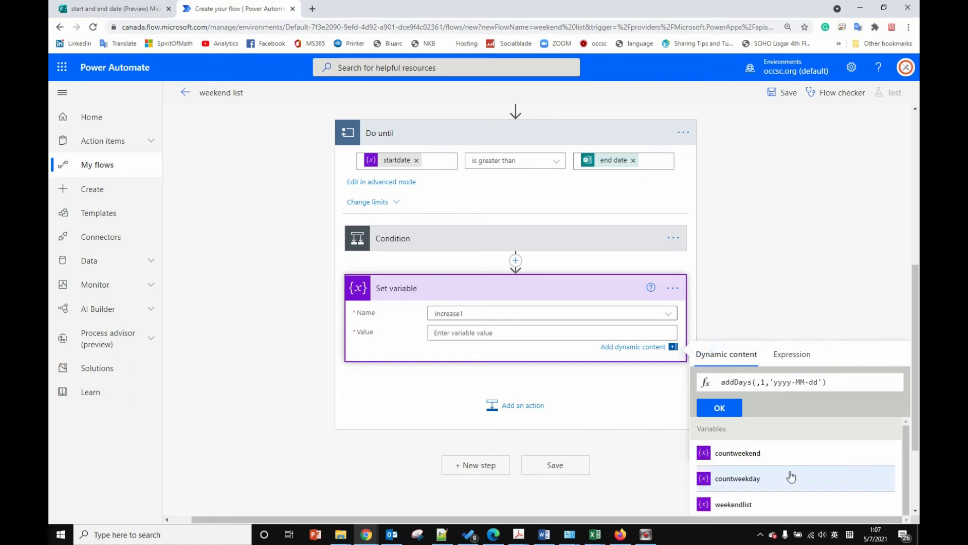
scroll(789, 476, down, 2)
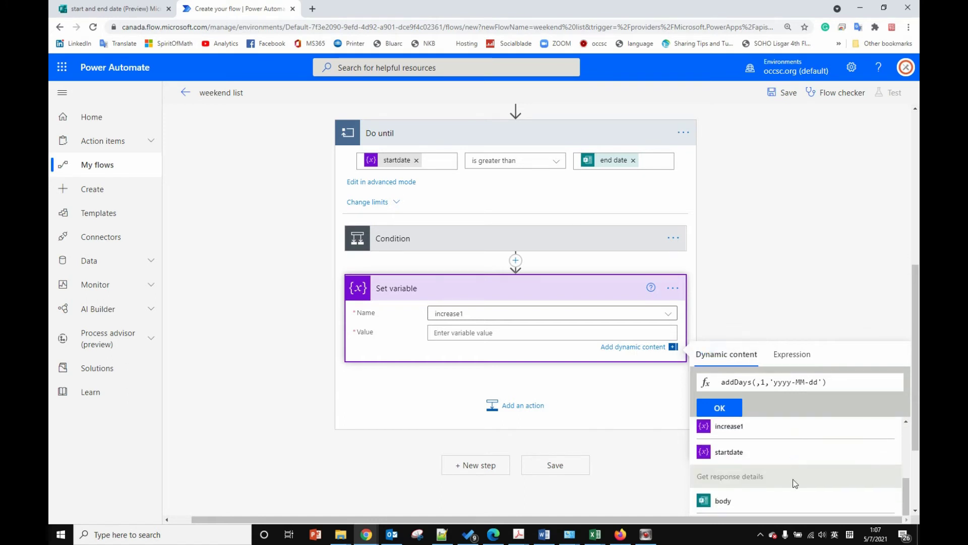
click(765, 454)
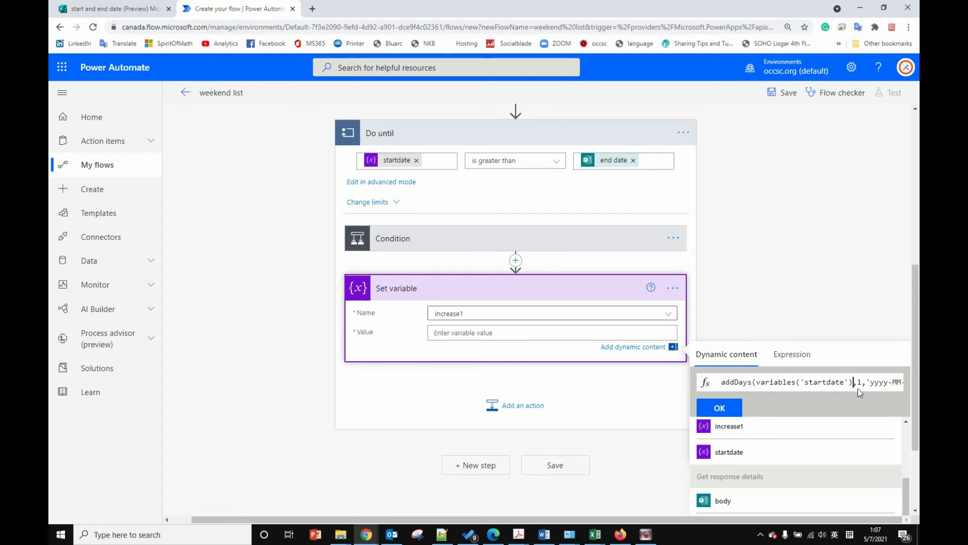
click(720, 408)
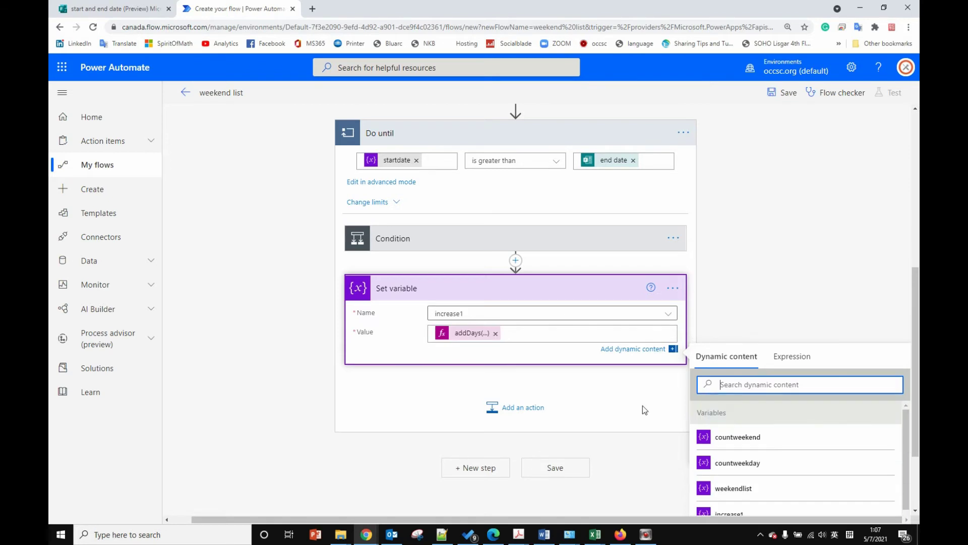
click(536, 403)
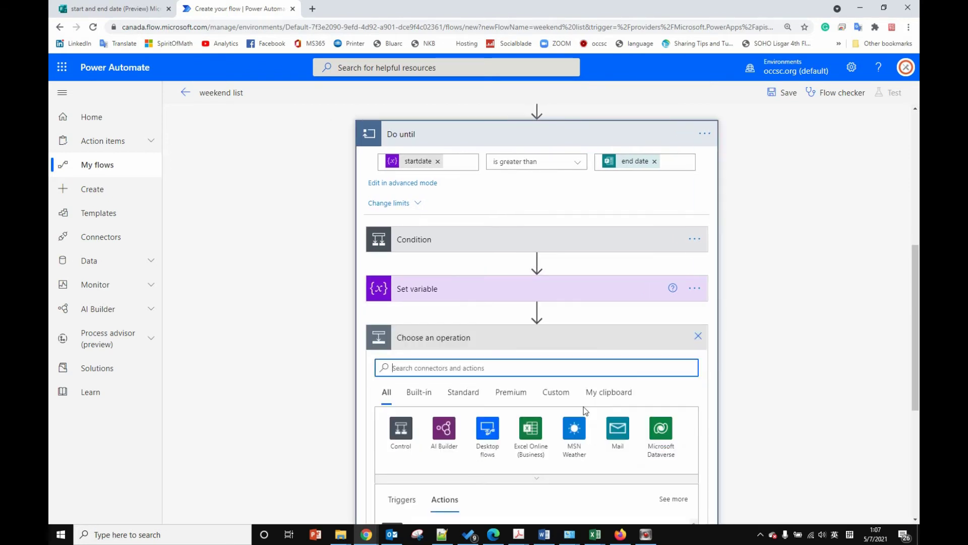
text(var)
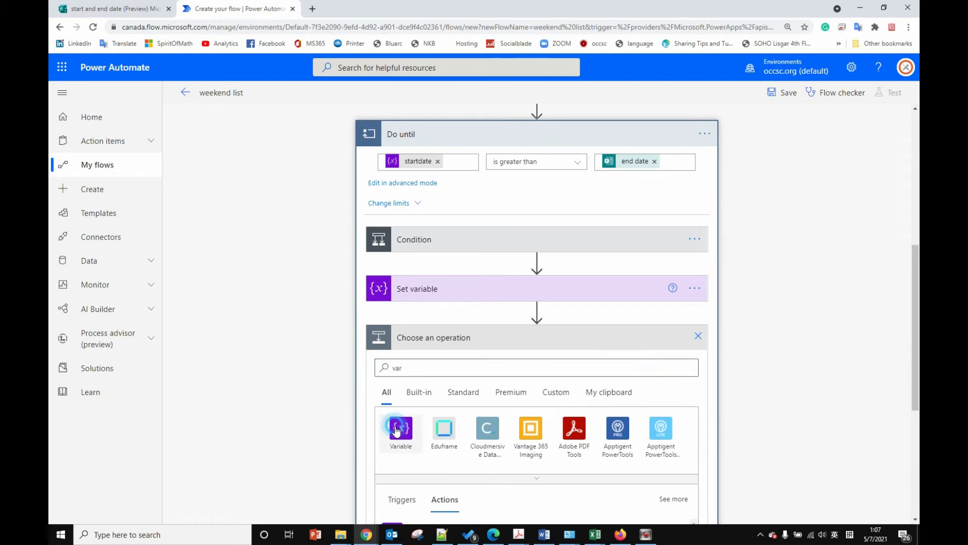
Step: Add a Set variable step inside the loop that sets startdate to increase1
click(401, 427)
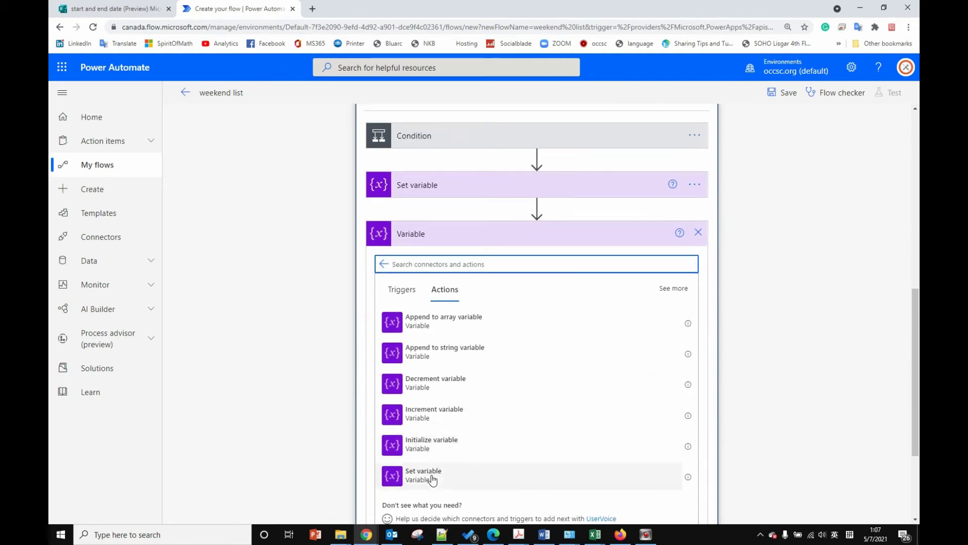
click(432, 481)
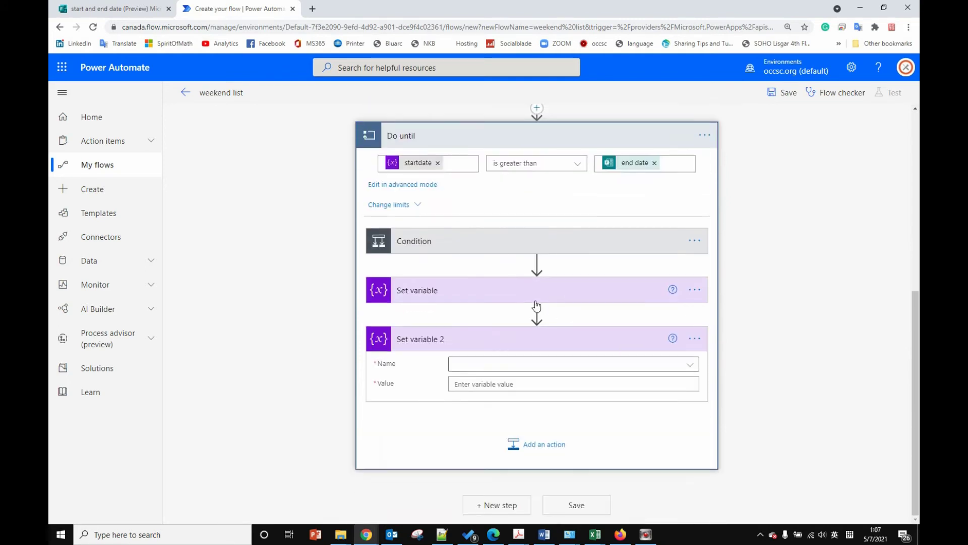
click(480, 364)
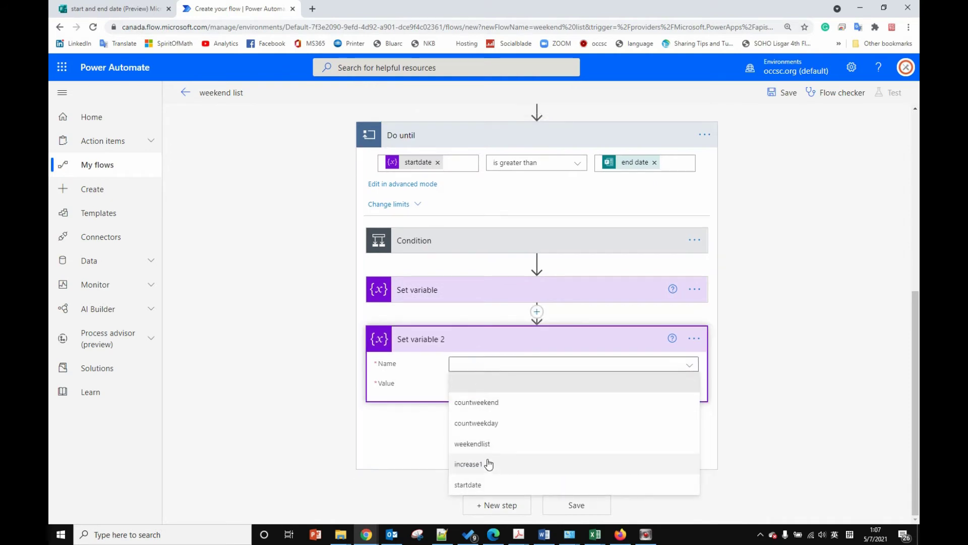
click(485, 484)
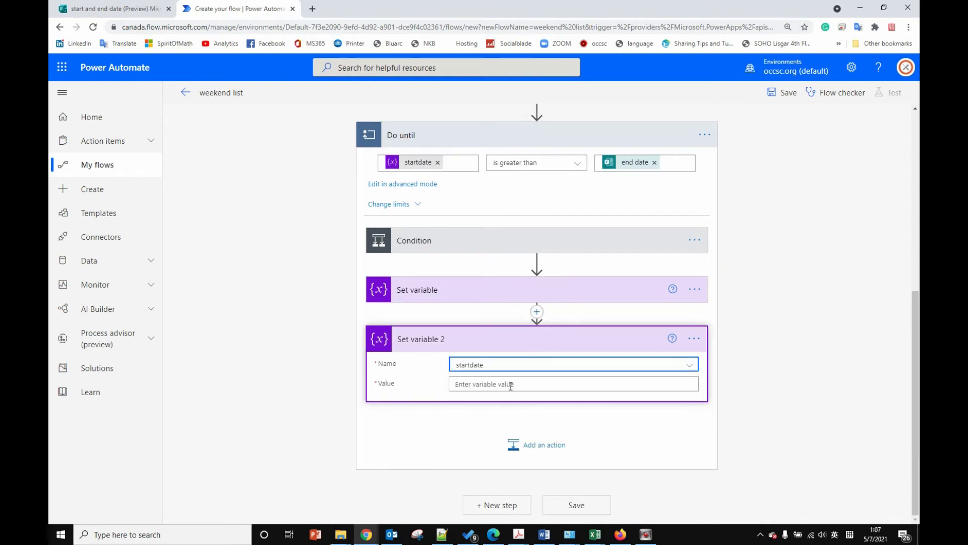
click(509, 385)
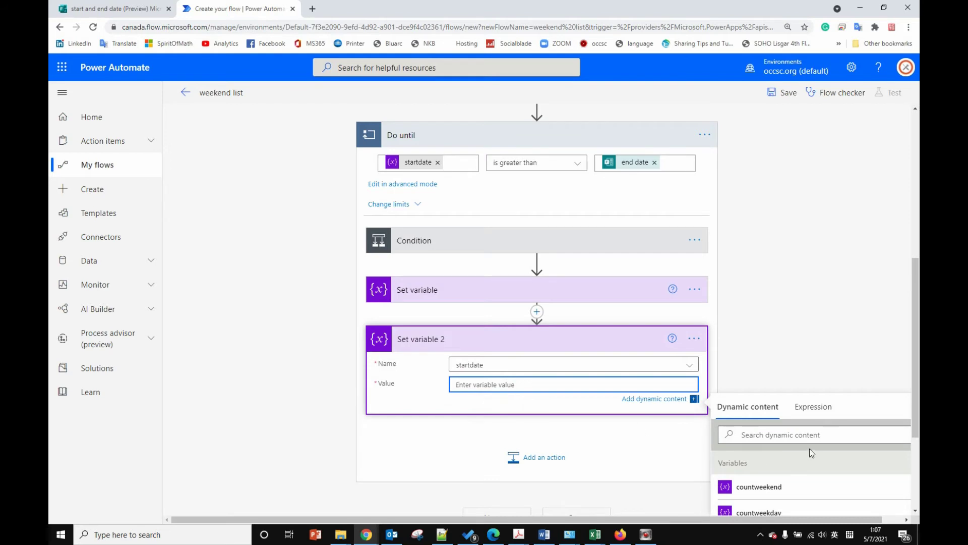
scroll(809, 449, down, 4)
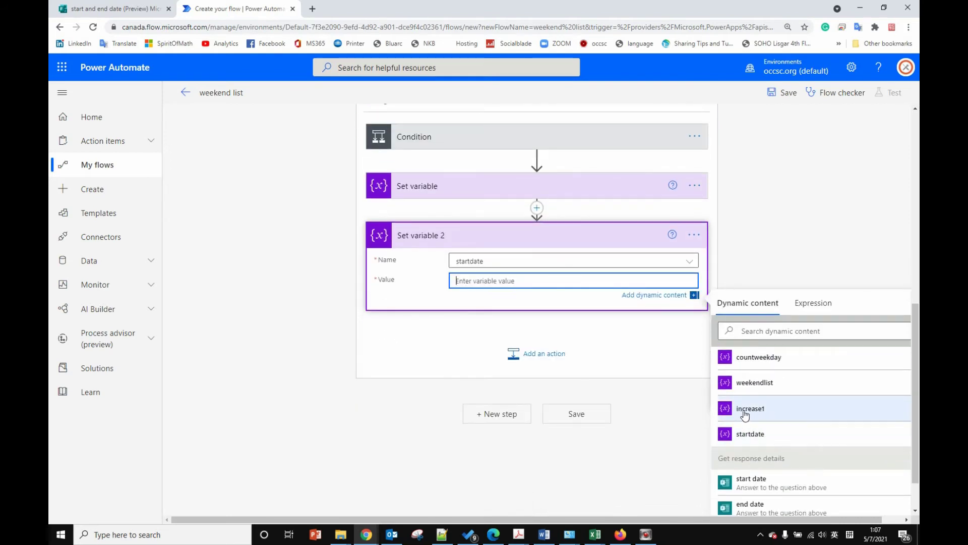
click(753, 409)
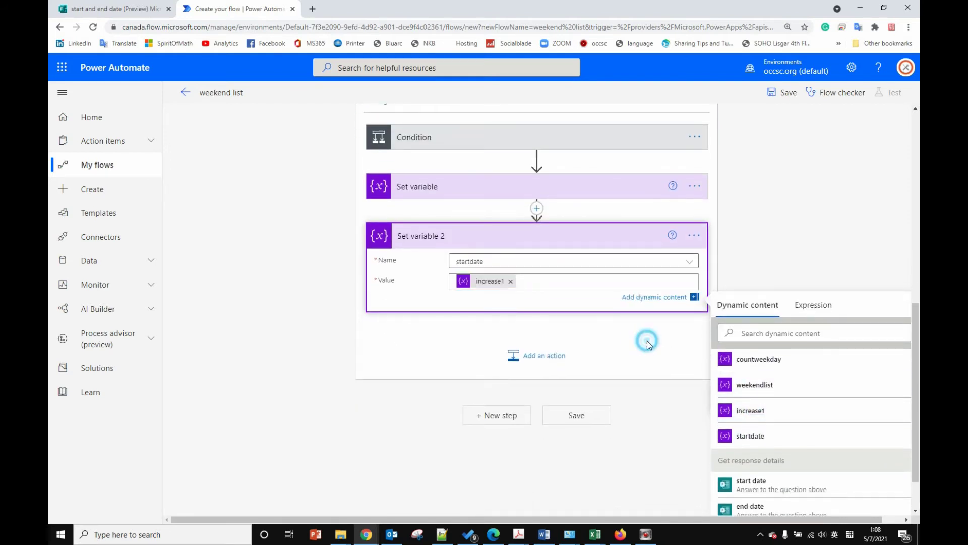
click(646, 341)
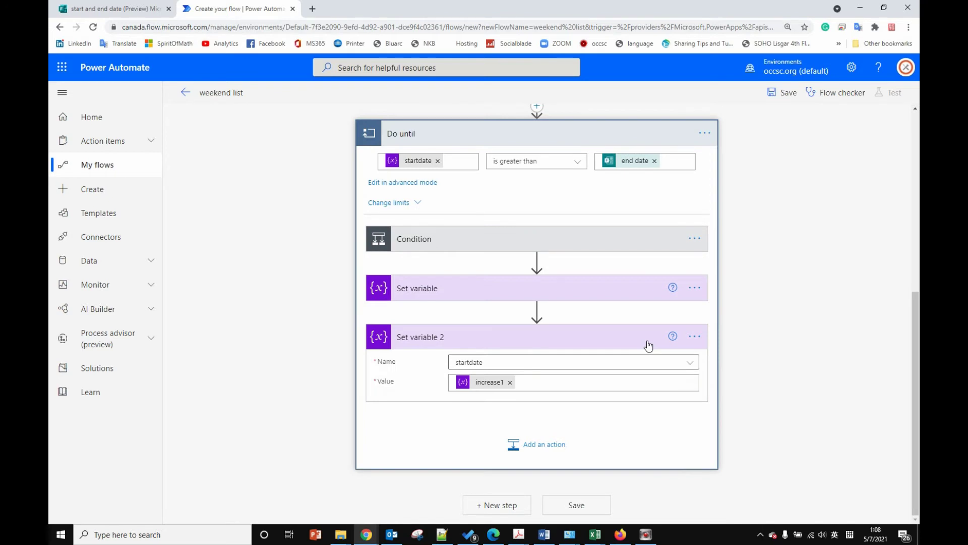
Step: Recheck the addDays value for increase1 and the value assigned to startdate
click(445, 292)
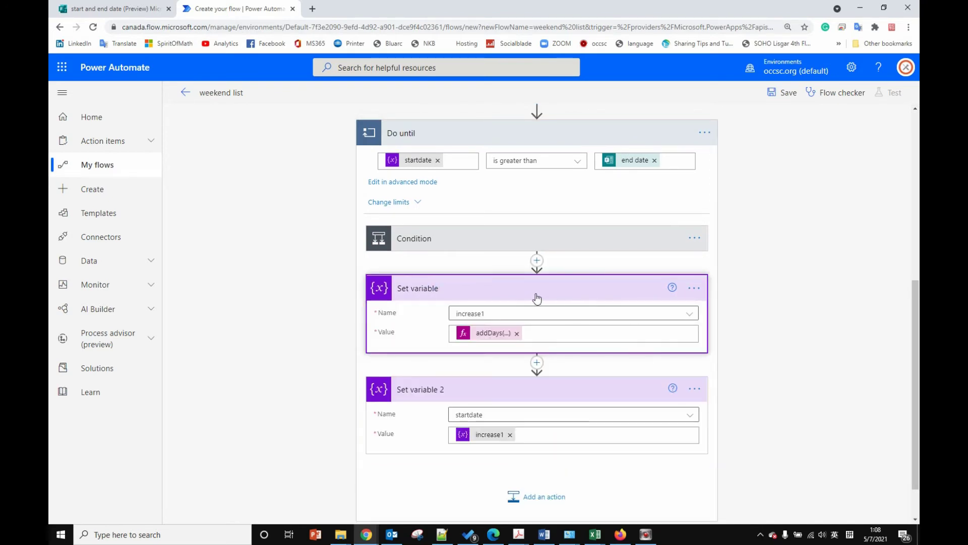
scroll(518, 420, down, 1)
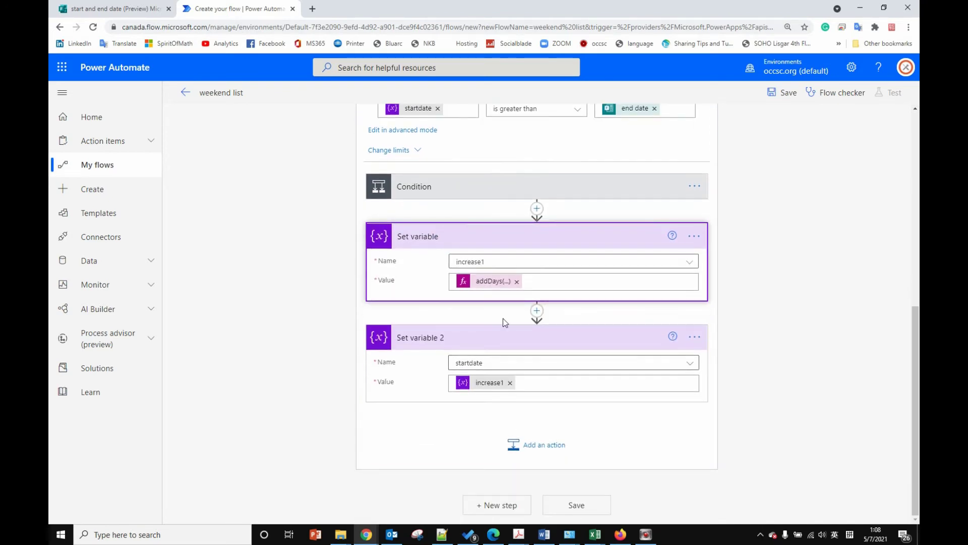
click(527, 382)
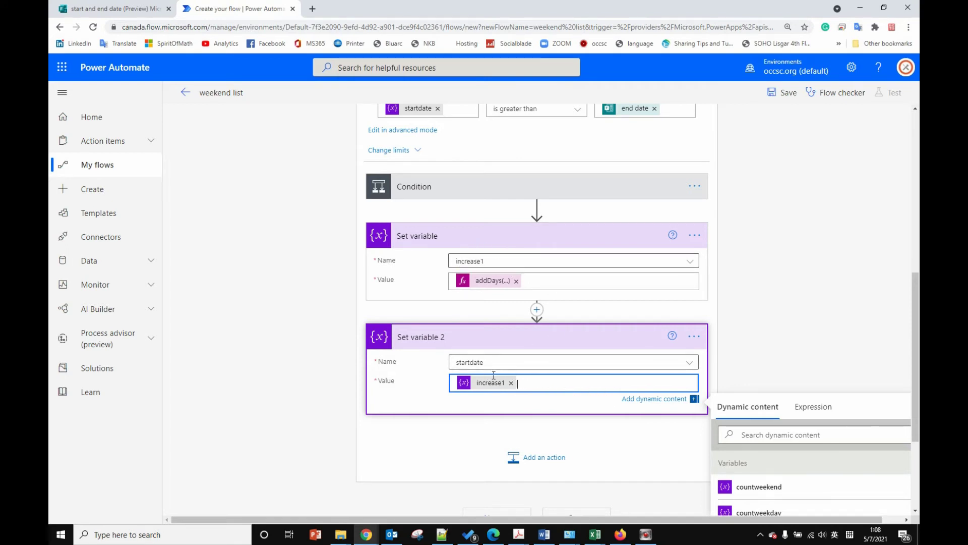
click(779, 346)
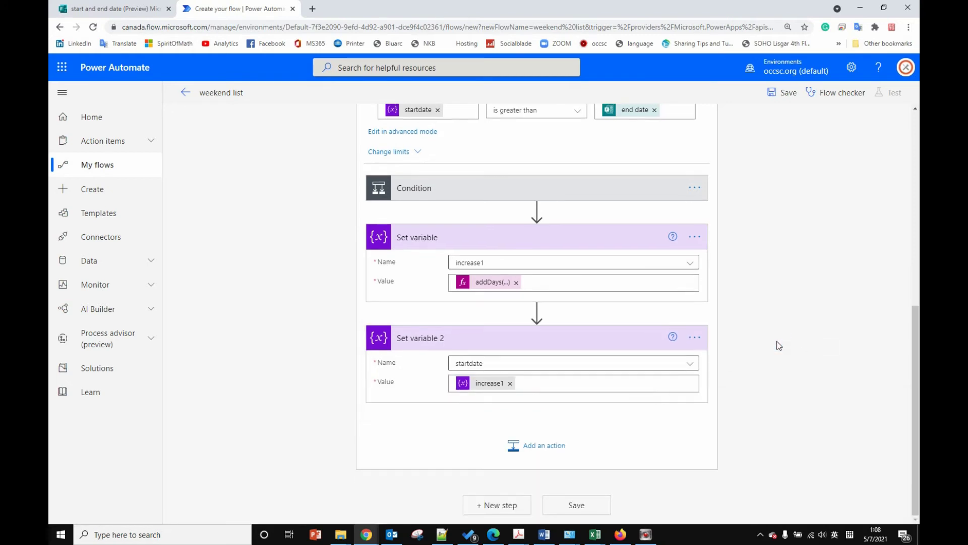
scroll(779, 346, up, 4)
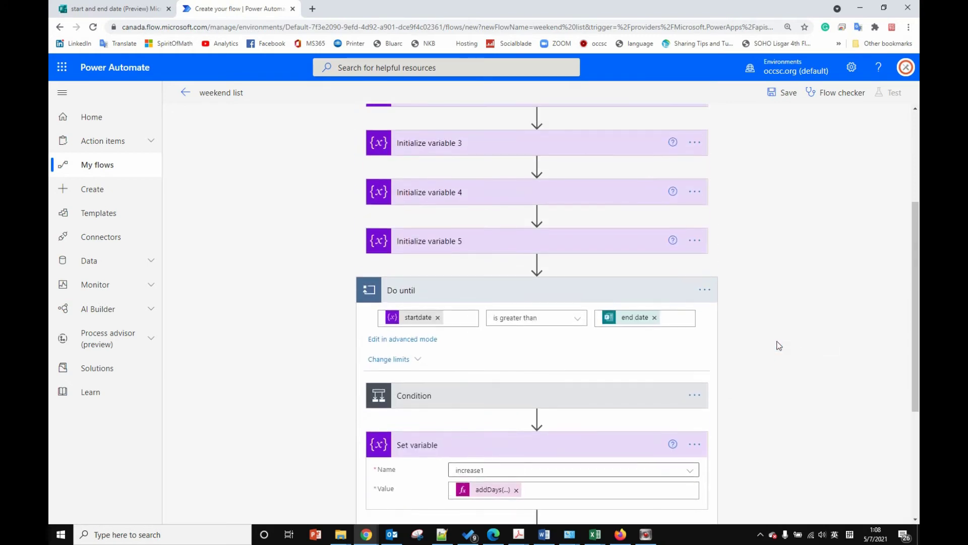
scroll(778, 343, down, 3)
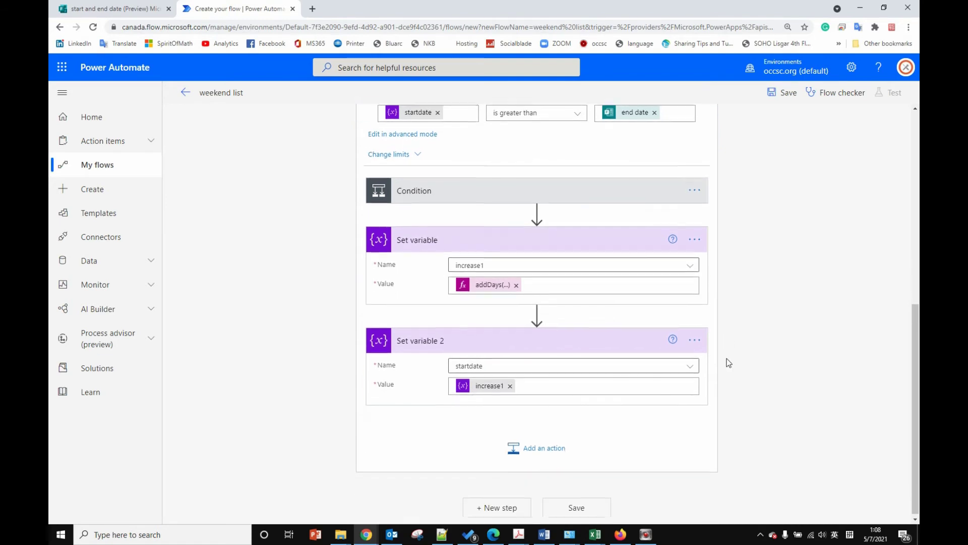
scroll(728, 361, down, 1)
scroll(527, 296, up, 3)
scroll(752, 270, down, 3)
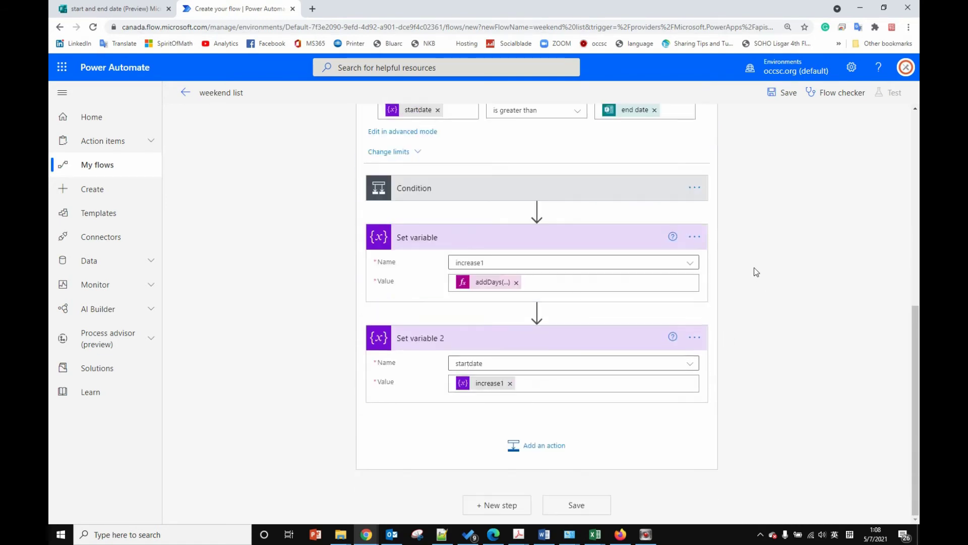
Step: Add an Office 365 Outlook 'Send an email (V2)' step after the loop with the recipient's e-mail in To
click(500, 505)
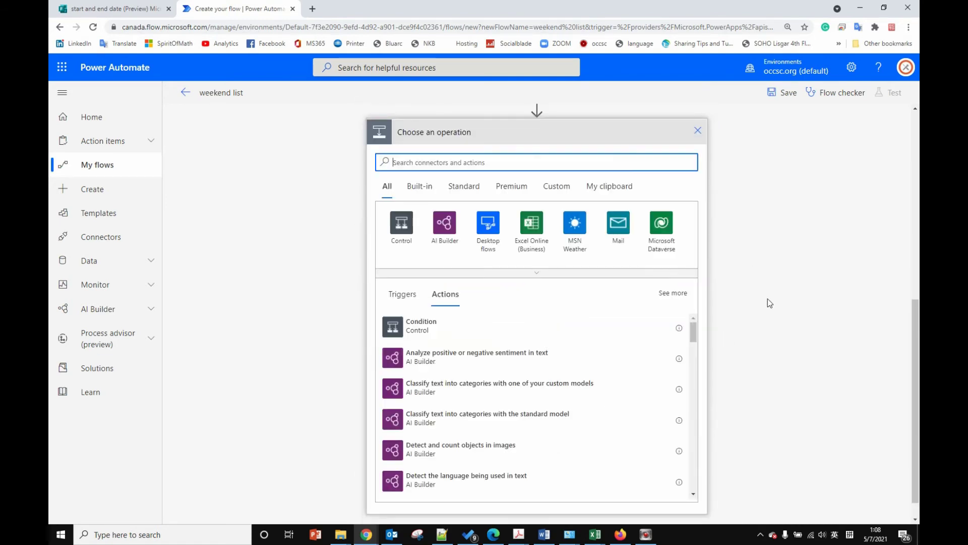
click(462, 159)
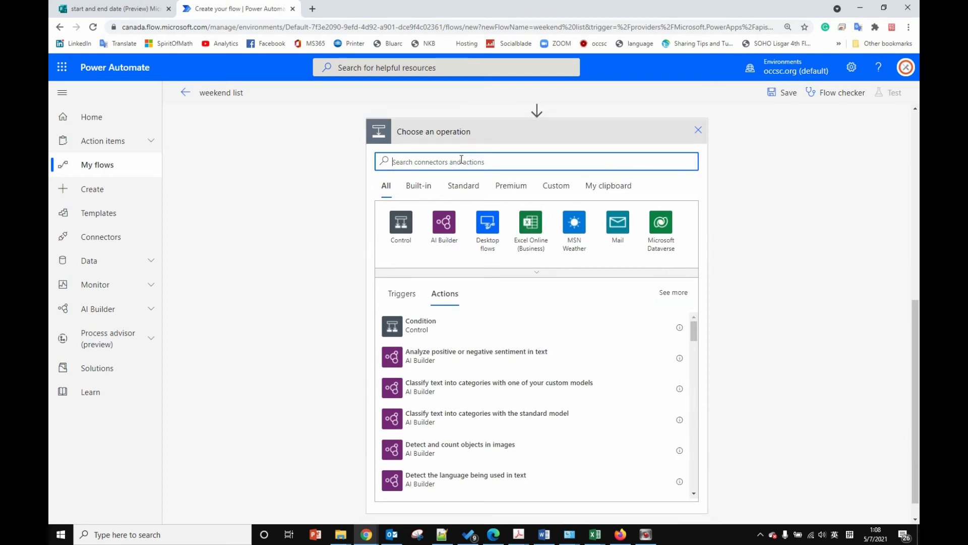
text(email)
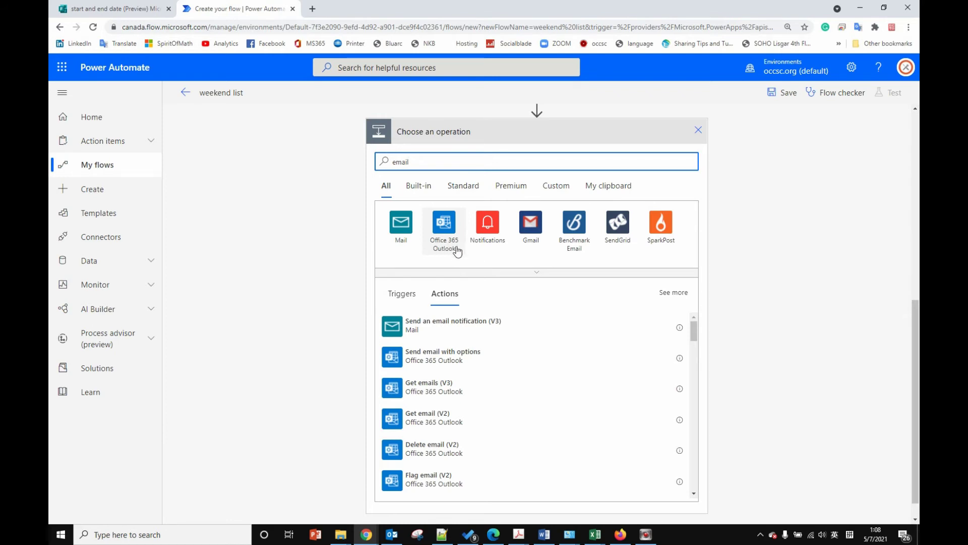
click(448, 236)
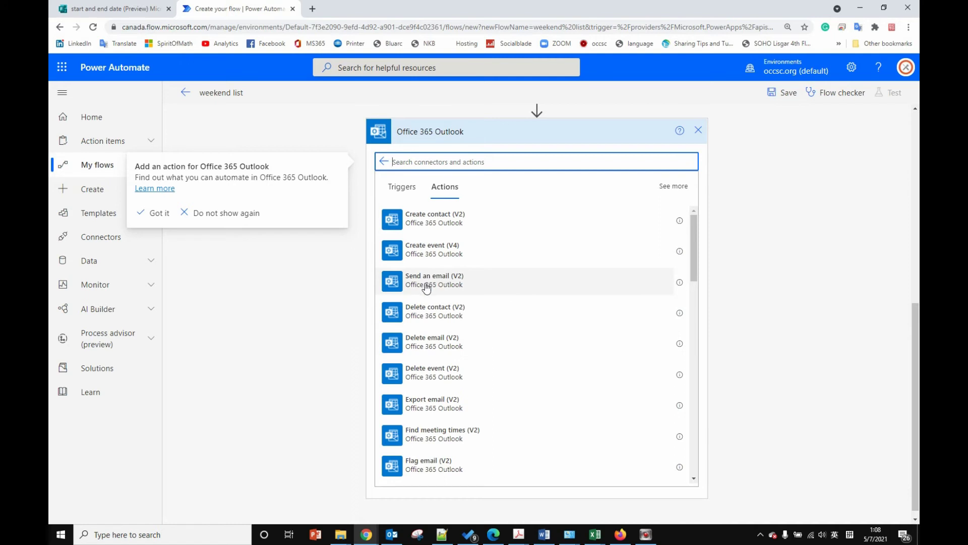
click(644, 294)
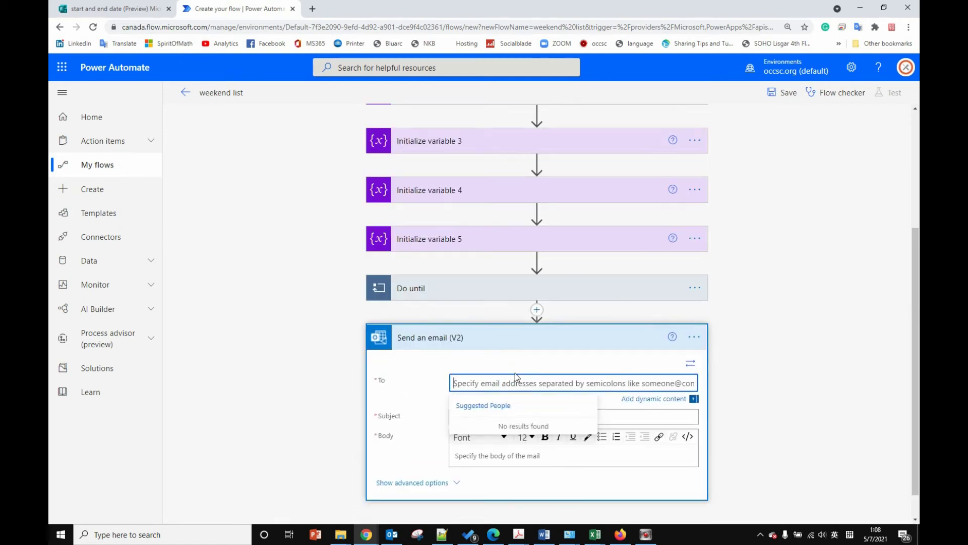
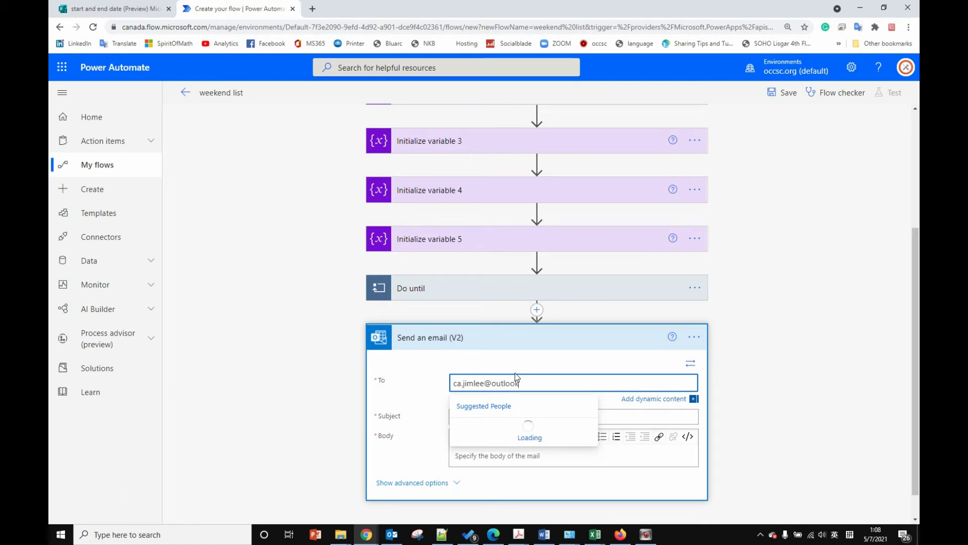
click(772, 389)
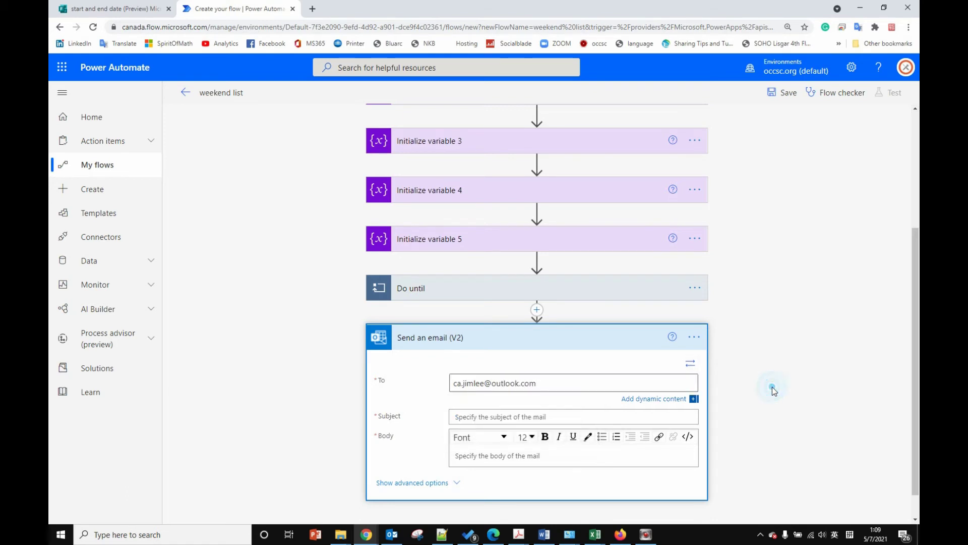
Step: Set the subject to 'date range' and start the body with 'startdate:' plus the start date answer
click(513, 416)
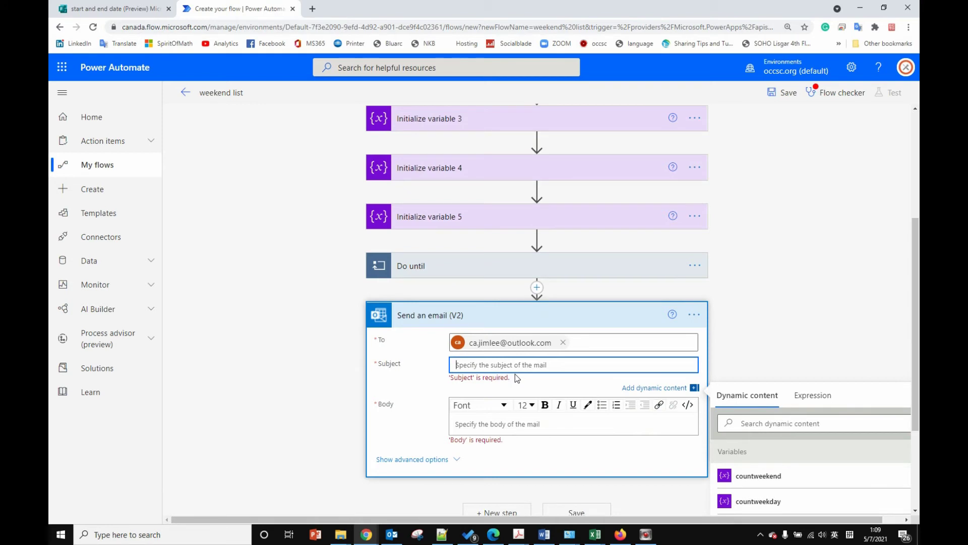
text(date range)
click(496, 425)
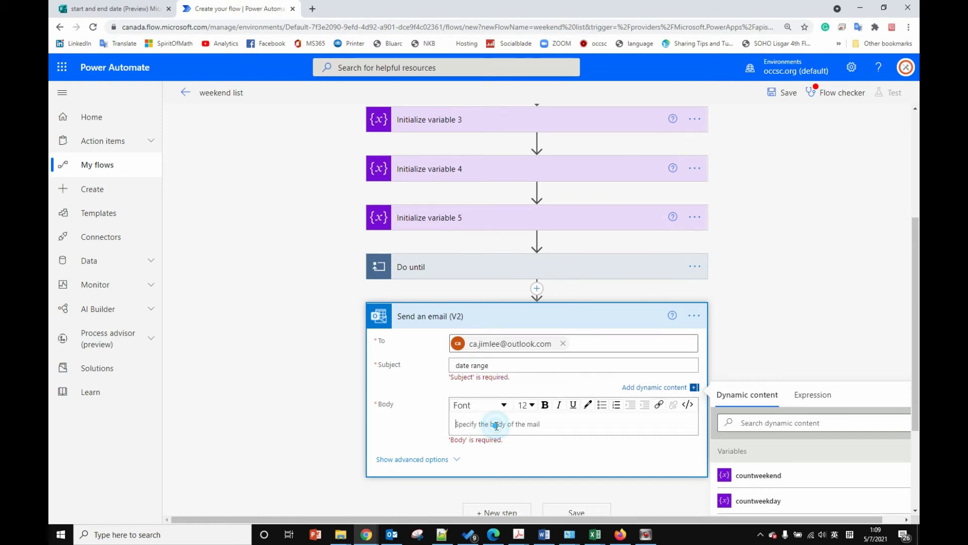
scroll(496, 425, down, 1)
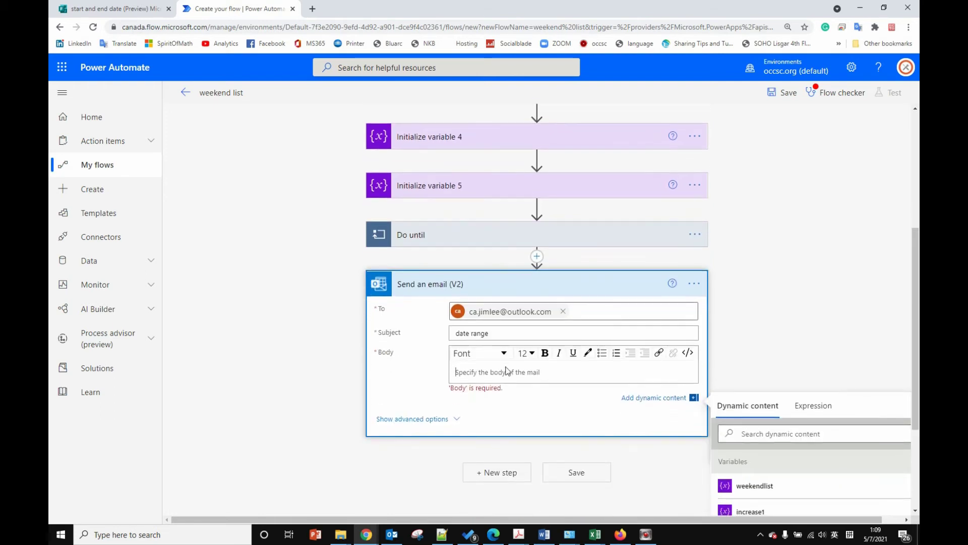
text(startdate)
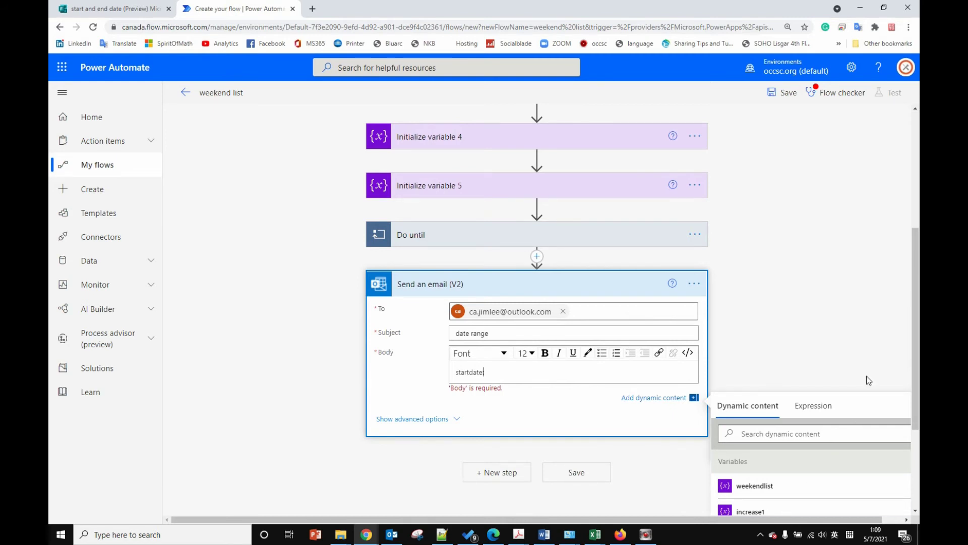
scroll(868, 380, down, 3)
text(:)
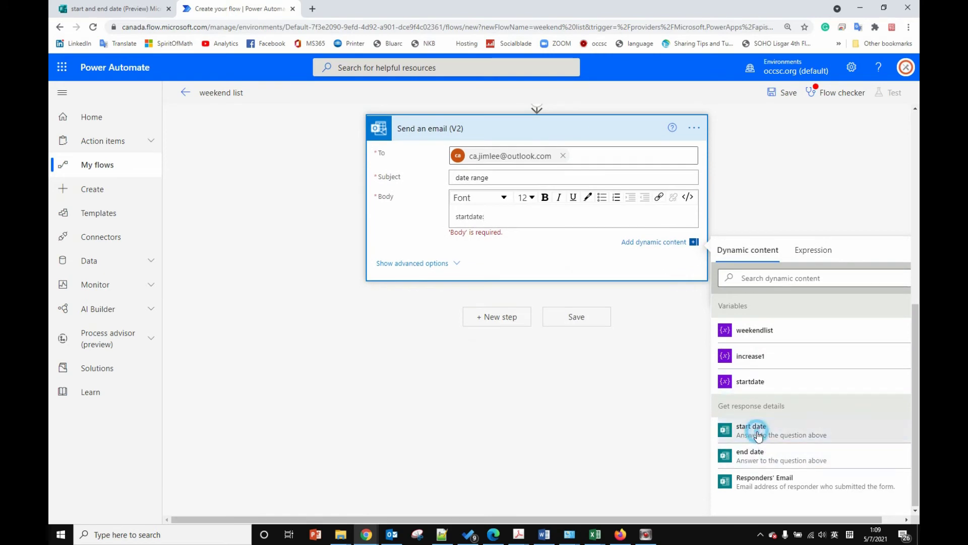
click(754, 429)
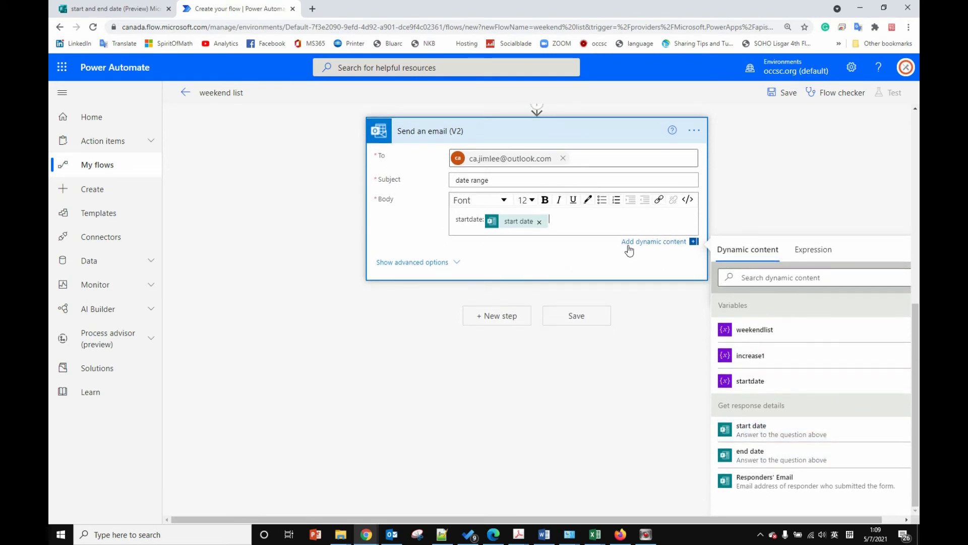
Step: Add an 'enddate:' line with the end date answer, then a 'weekdays:' line
key(Return)
text(e)
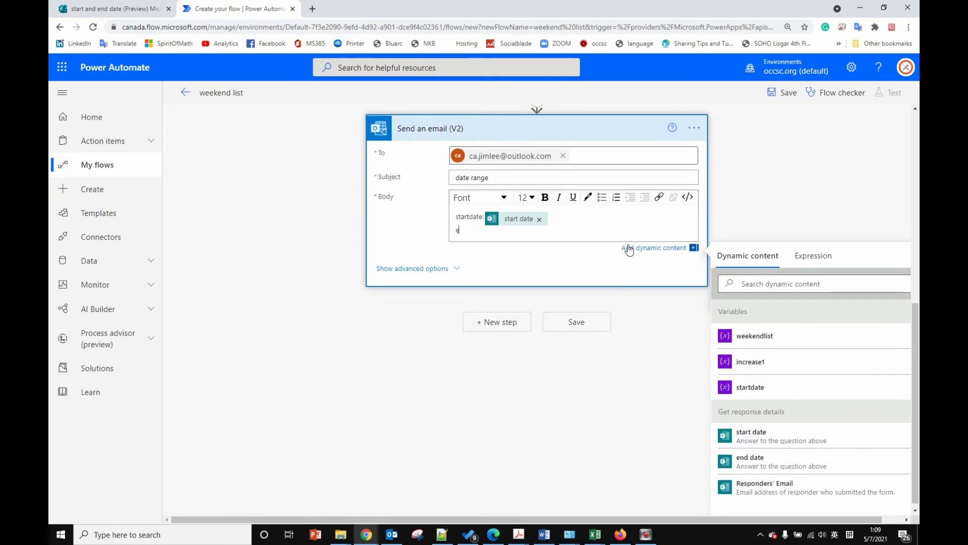
text(nddate:)
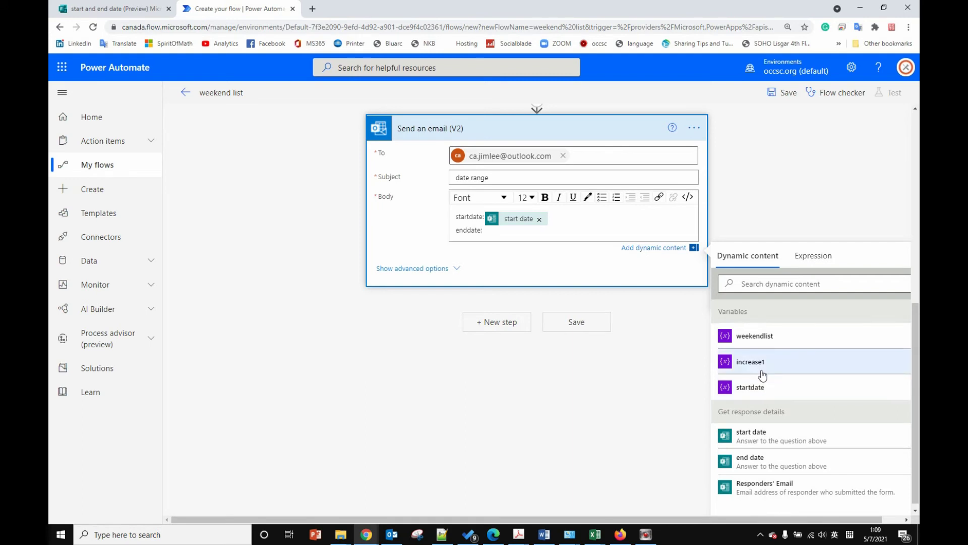
click(768, 460)
click(682, 230)
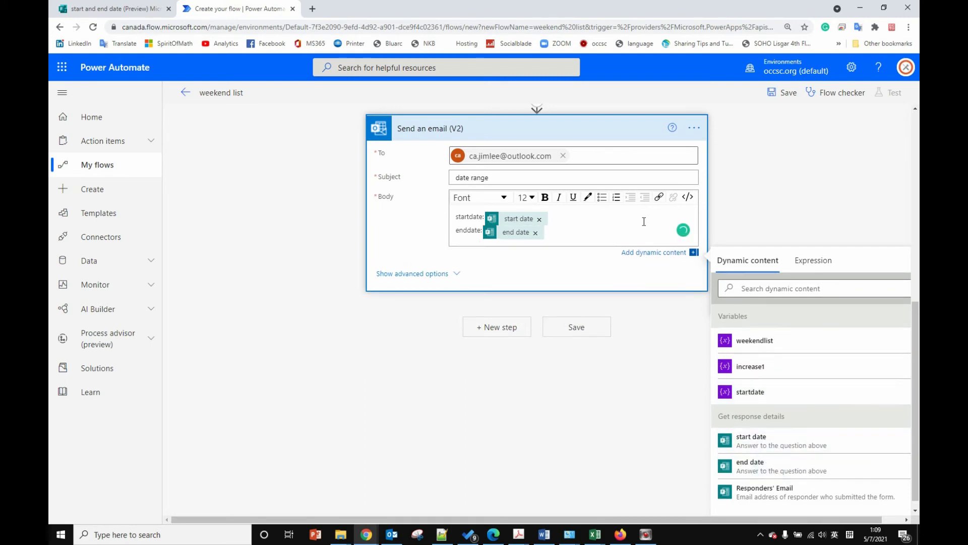
key(Return)
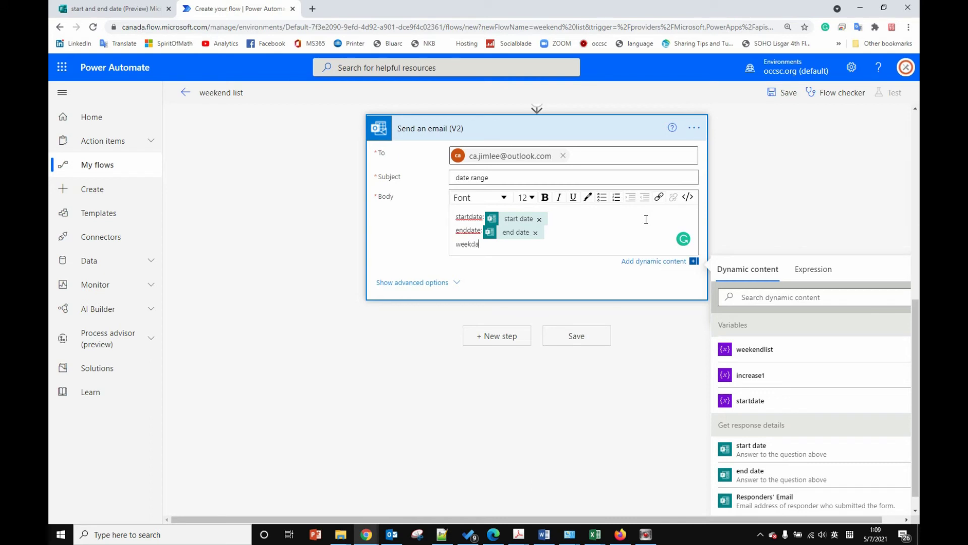
text(weekdays:)
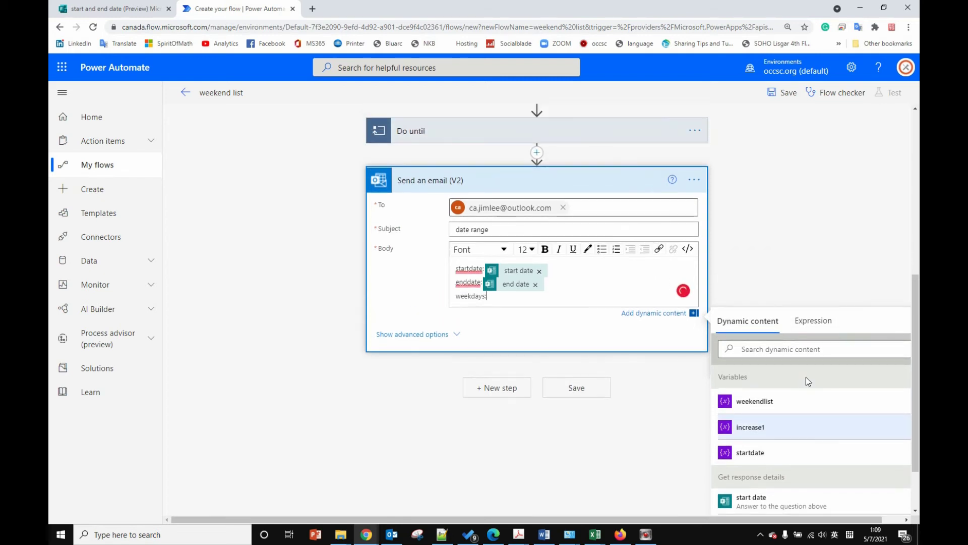
Step: Review the flow by expanding Initialize variable 3 (weekendlist) and the Do until loop
scroll(841, 403, up, 1)
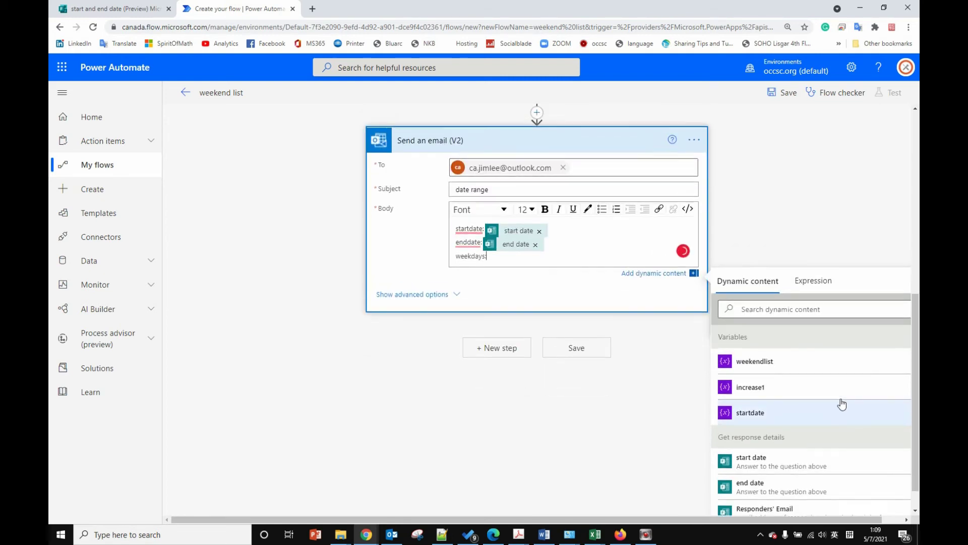
scroll(799, 425, down, 2)
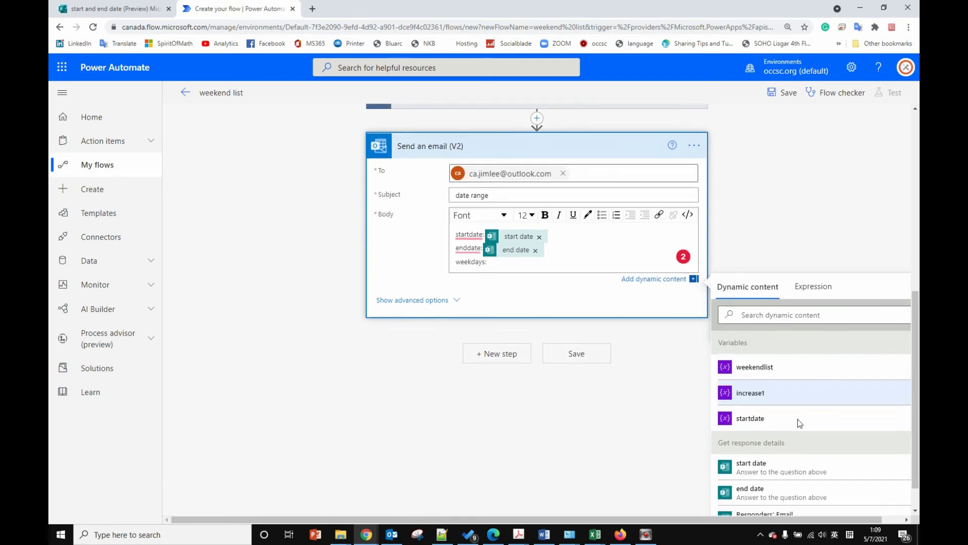
drag(915, 379, 917, 355)
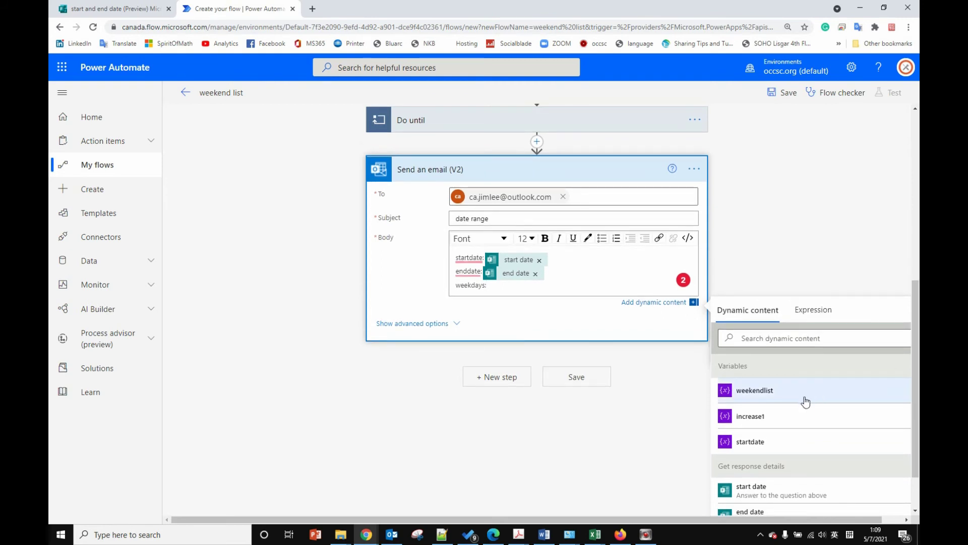
scroll(800, 418, down, 1)
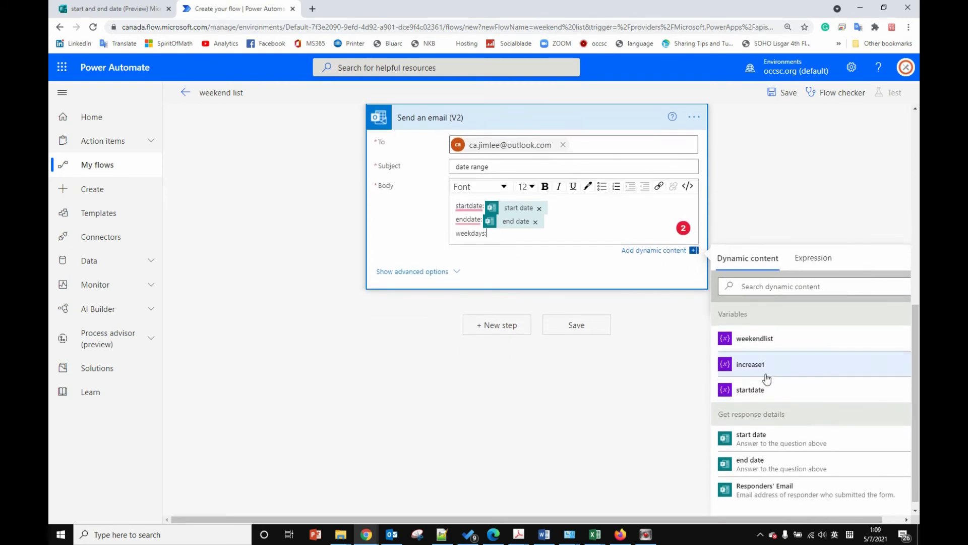
scroll(778, 261, up, 4)
scroll(778, 261, up, 3)
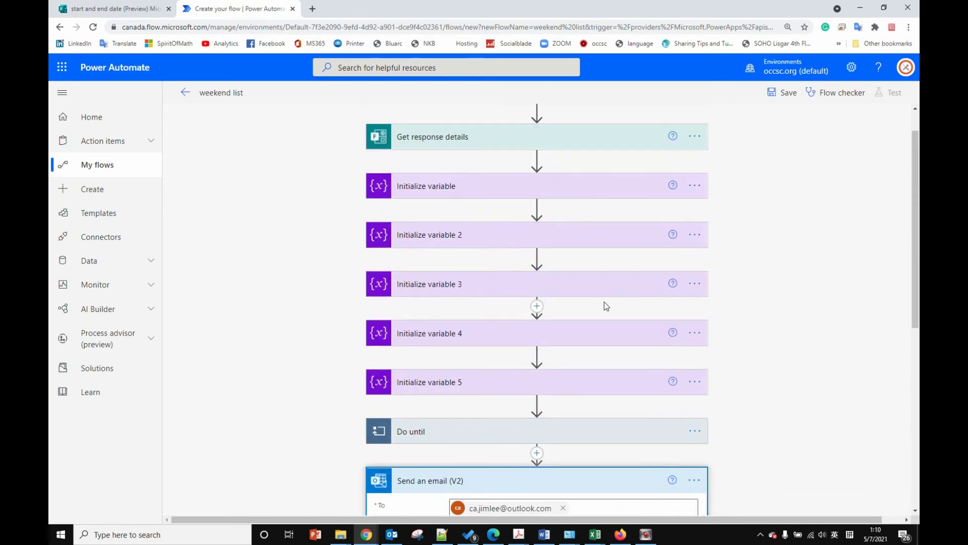
click(518, 288)
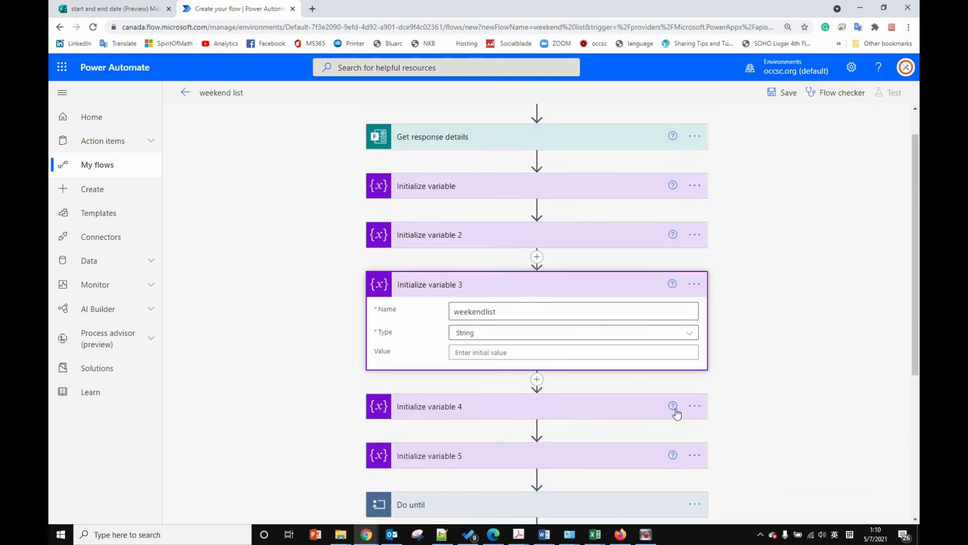
scroll(770, 401, down, 4)
scroll(770, 403, down, 1)
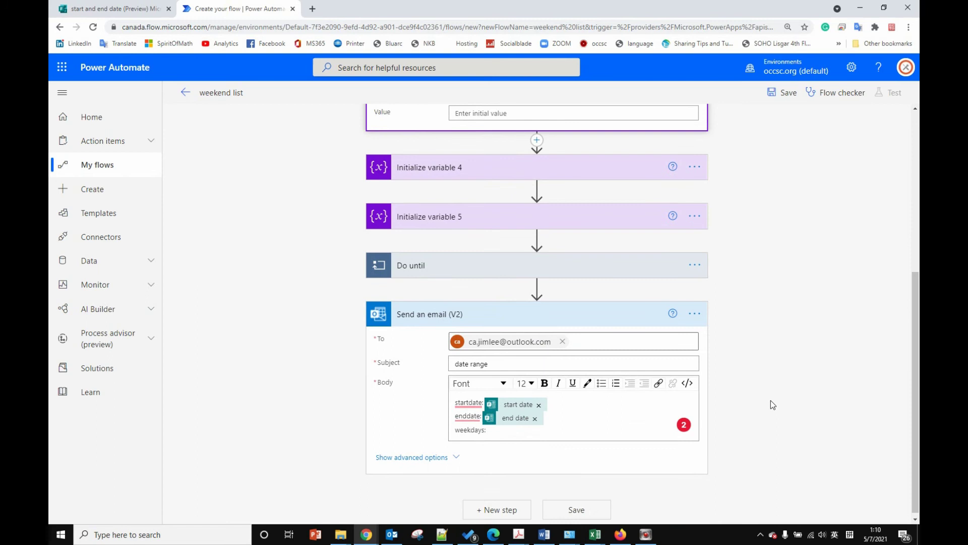
click(589, 267)
Step: Insert the countweekday variable into the email subject after 'date range'
scroll(785, 361, down, 5)
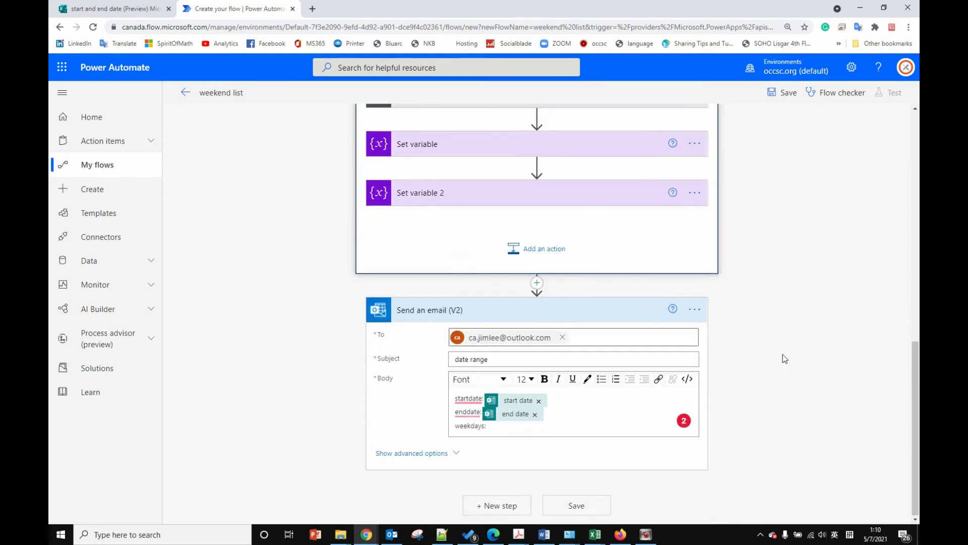
click(552, 424)
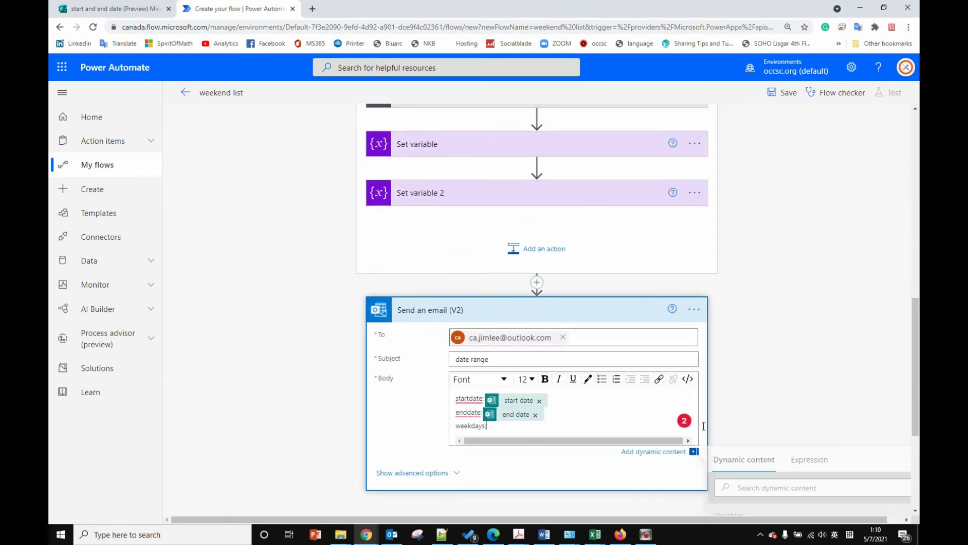
scroll(828, 460, down, 4)
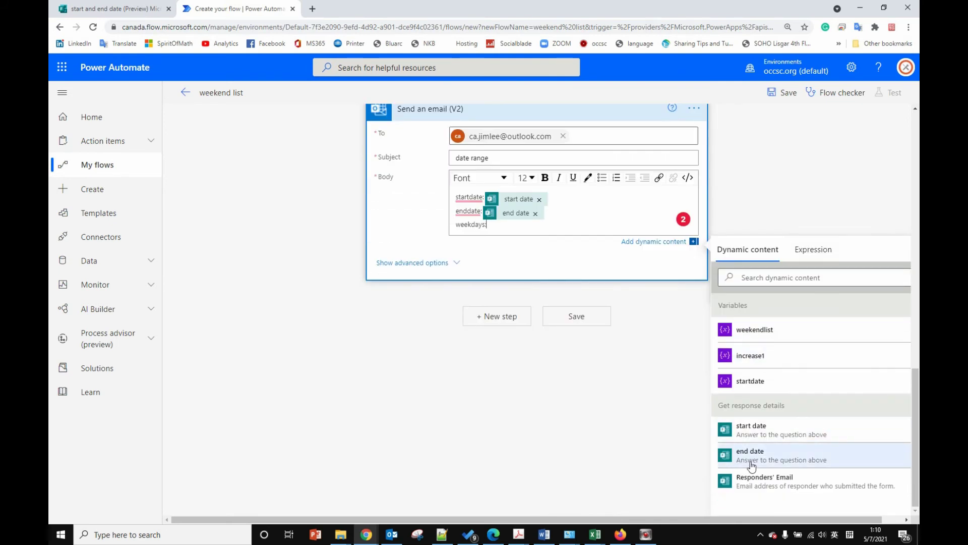
scroll(809, 256, up, 2)
scroll(810, 255, up, 1)
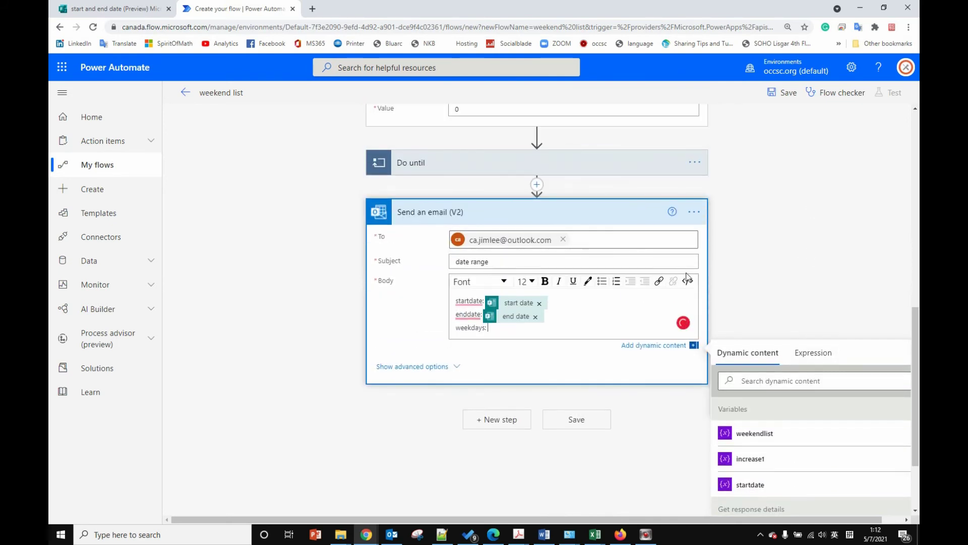
click(580, 260)
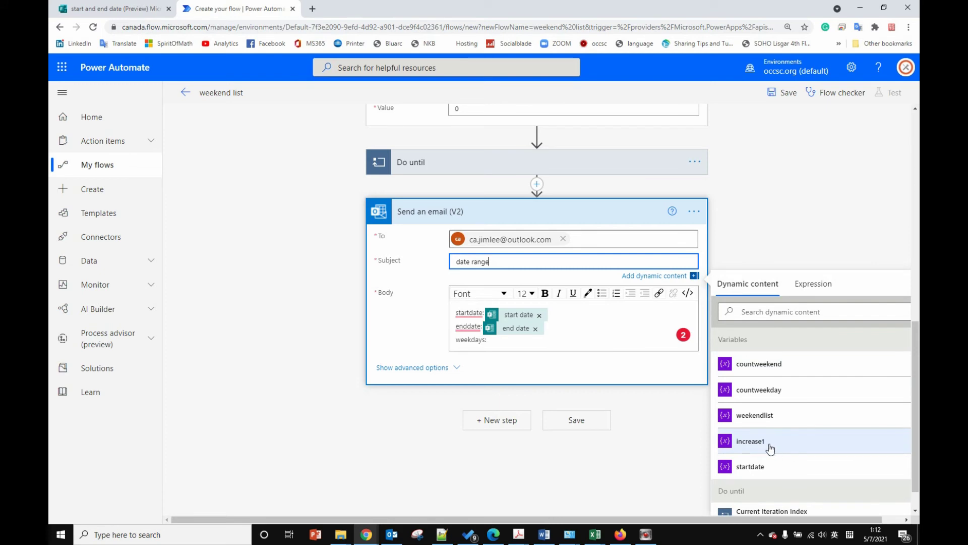
click(782, 392)
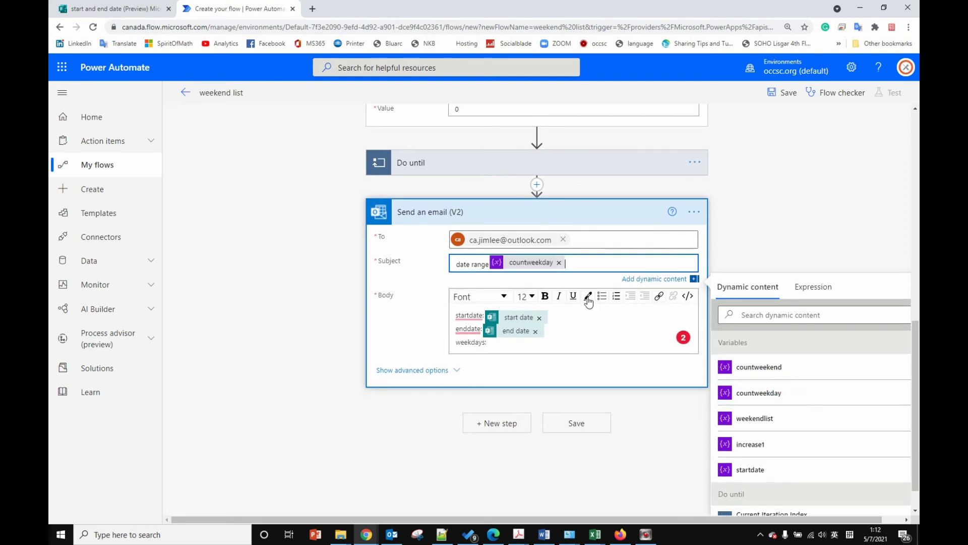
Step: Copy the countweekday token from the subject for pasting after 'weekdays:' in the body
right_click(541, 265)
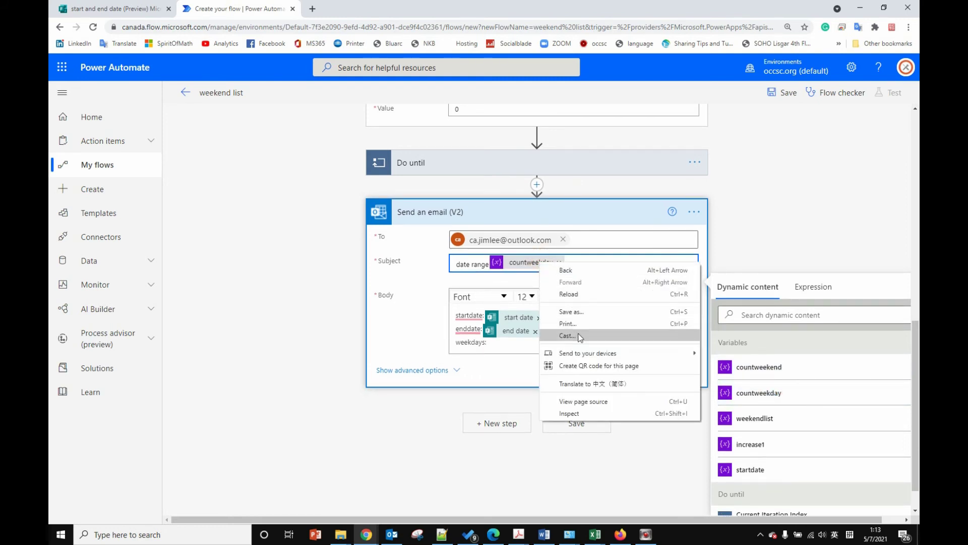
click(525, 265)
right_click(525, 263)
double_click(523, 262)
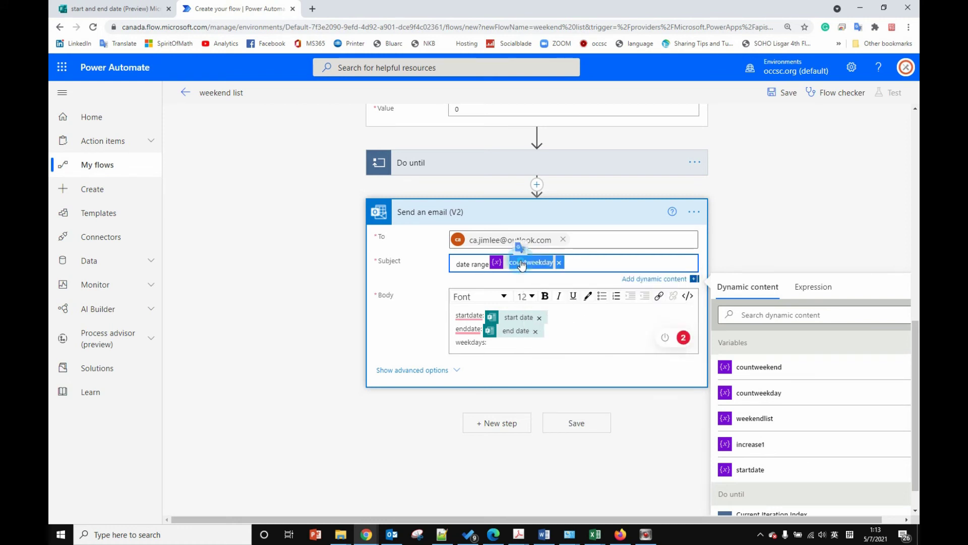
right_click(523, 261)
click(542, 269)
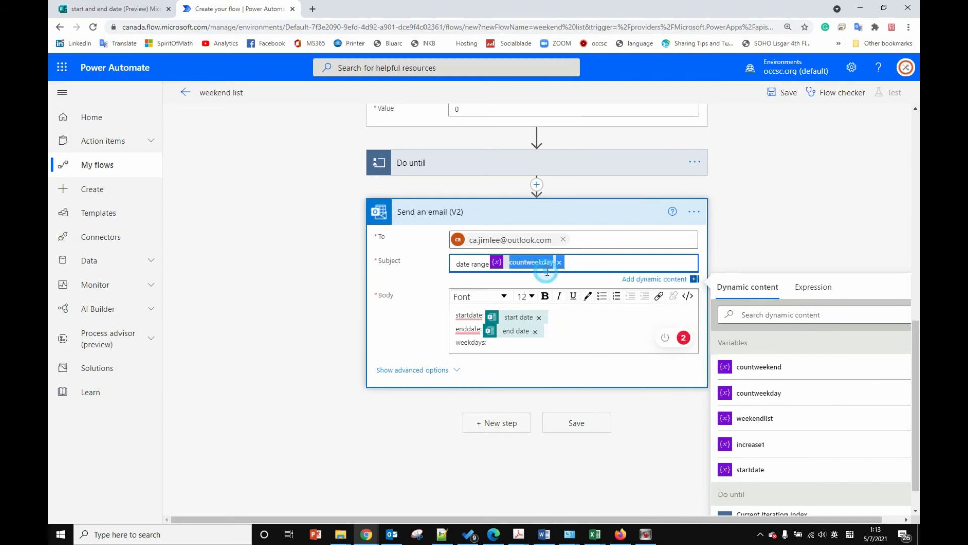
click(514, 339)
right_click(520, 345)
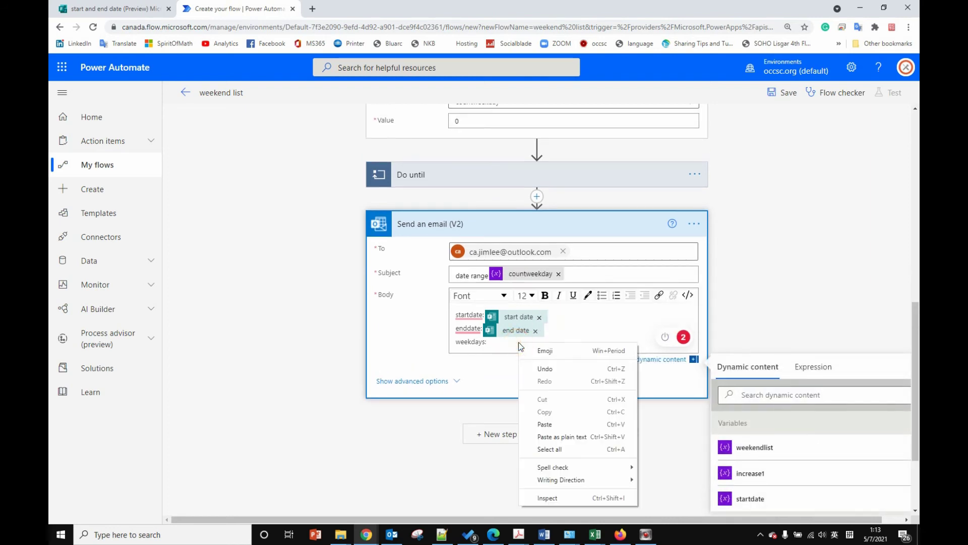
Step: Paste countweekday after 'weekdays:' and begin a new 'weekend' line in the body
click(547, 424)
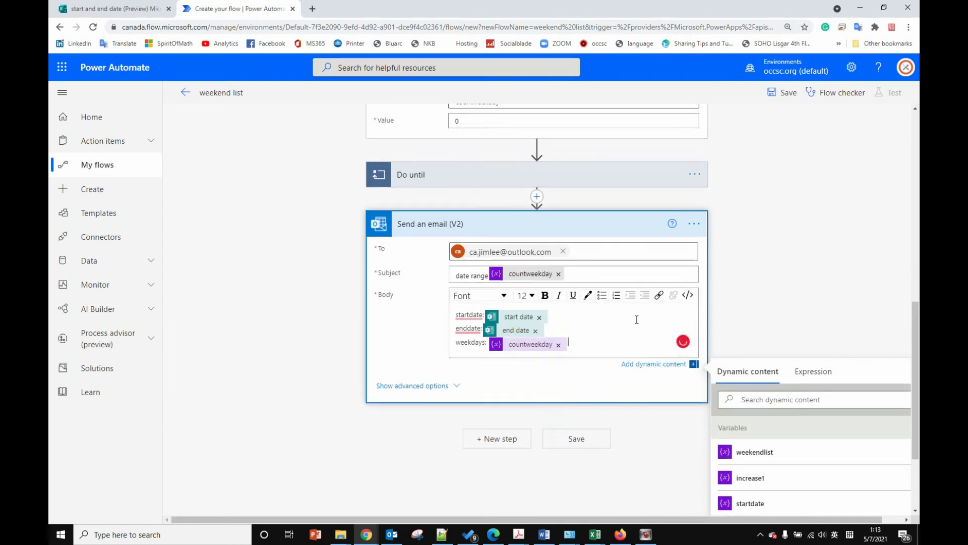
key(Return)
text(wee)
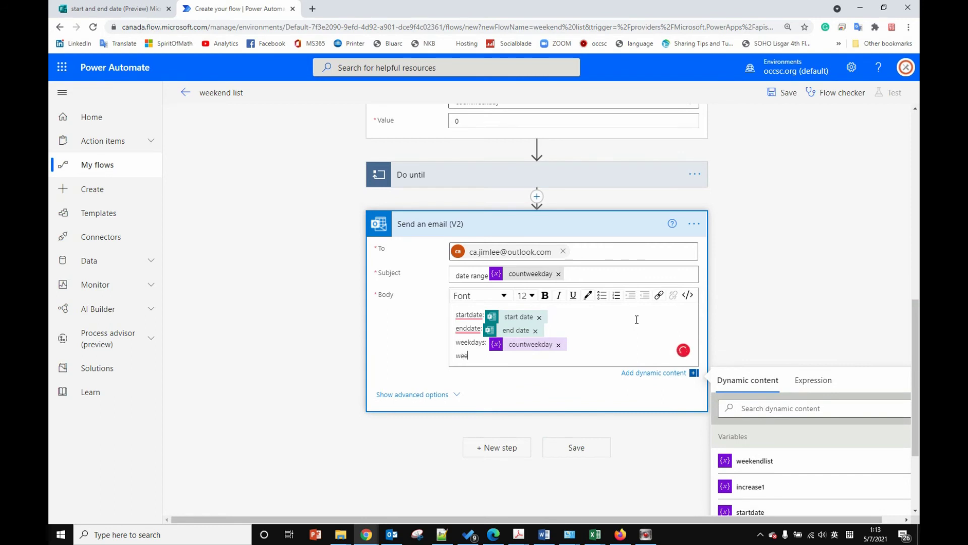
text(kend)
scroll(734, 319, down, 2)
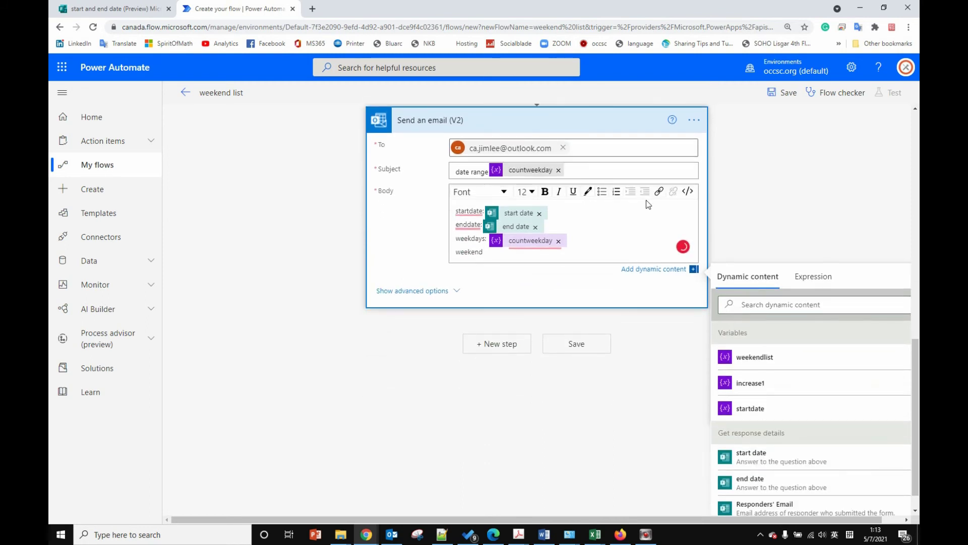
Step: Add countweekend to the subject, copy it, and paste it after 'weekend:' in the body
click(627, 169)
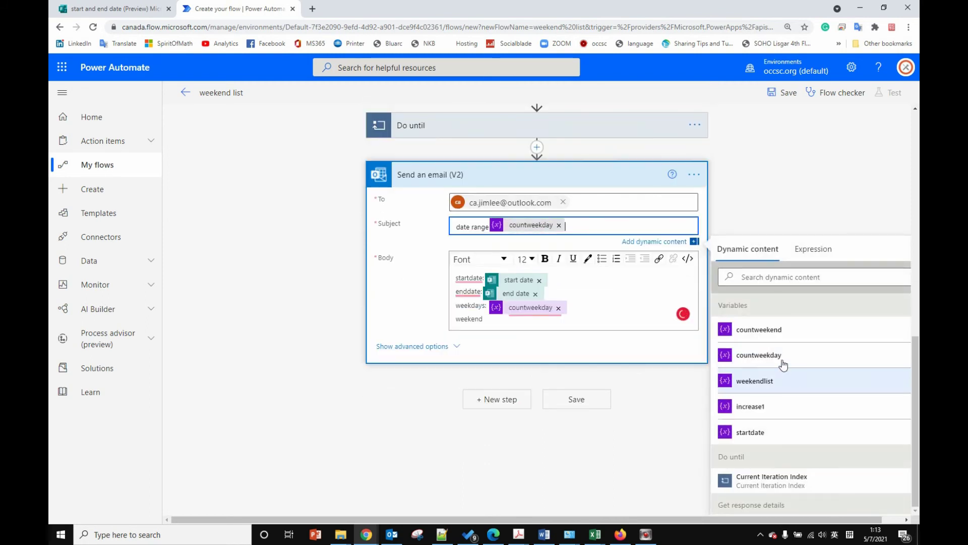
click(759, 330)
double_click(612, 228)
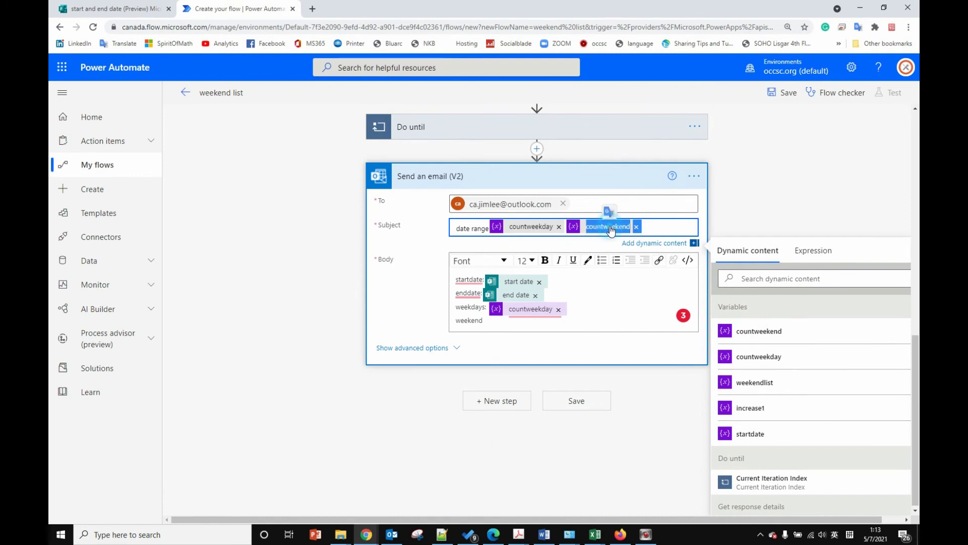
right_click(610, 227)
click(625, 239)
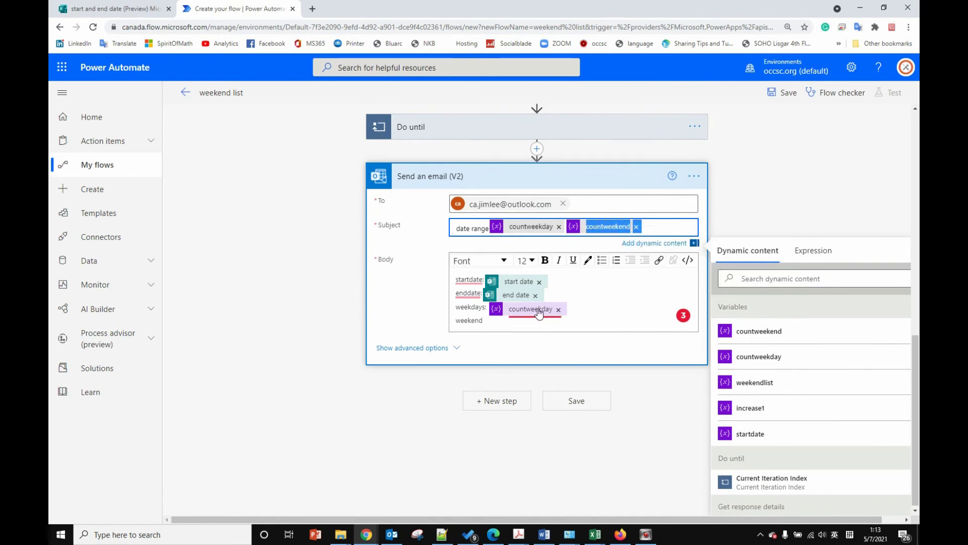
mouse_move(539, 312)
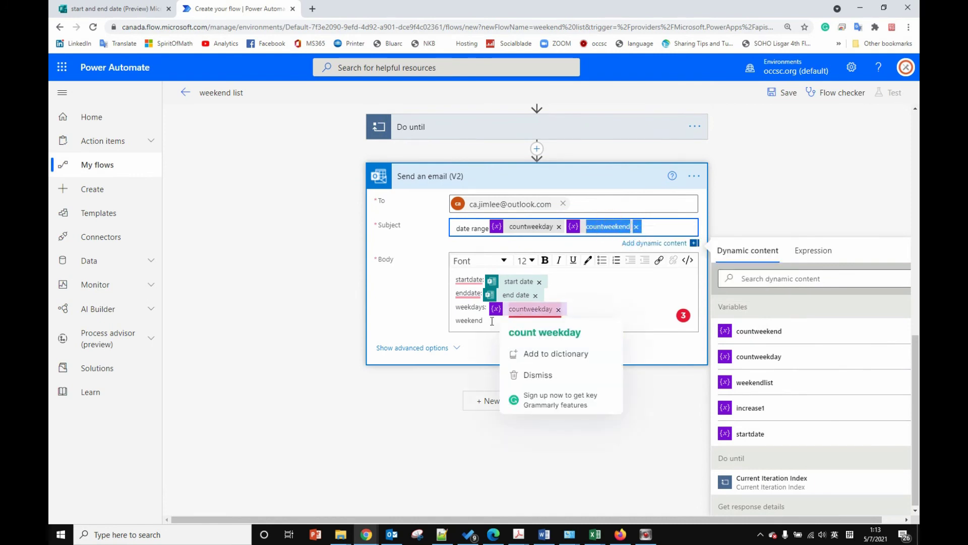
click(491, 321)
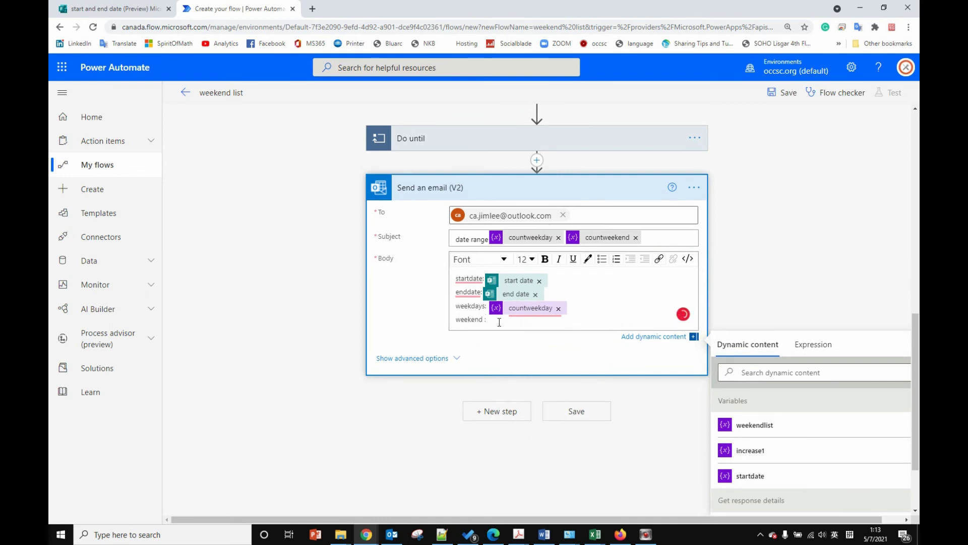
text(:)
key(ctrl+v)
Step: Add a 'weekend list' line to the body with the weekendlist variable
key(Return)
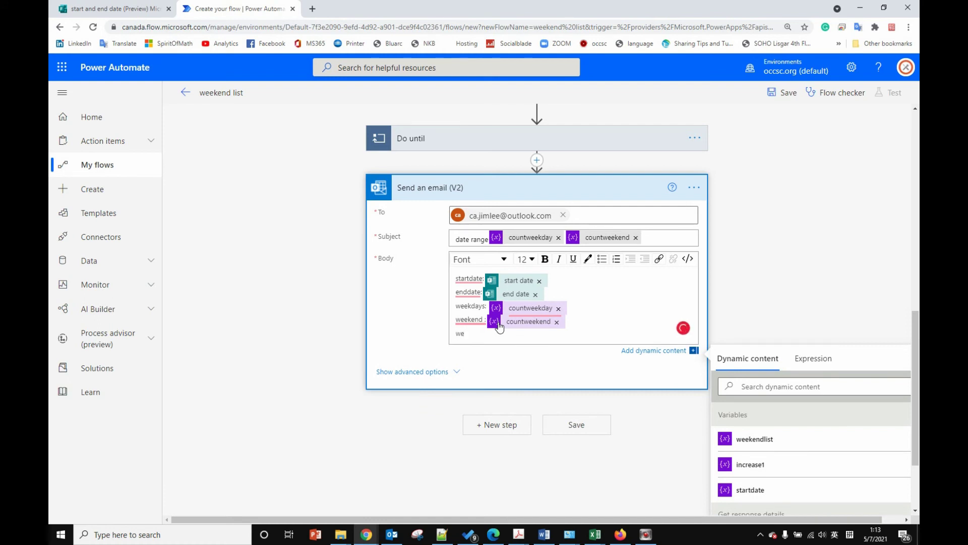
text(weekend list)
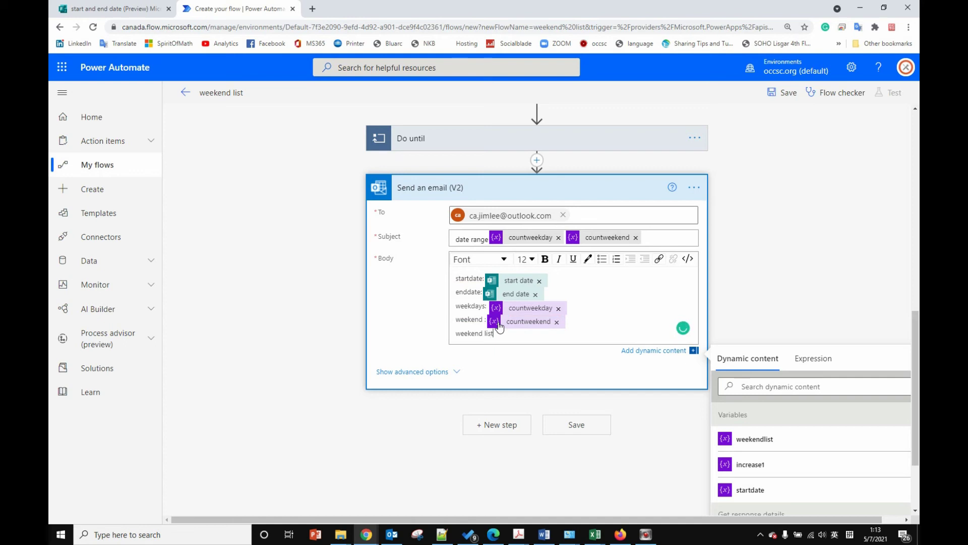
click(782, 437)
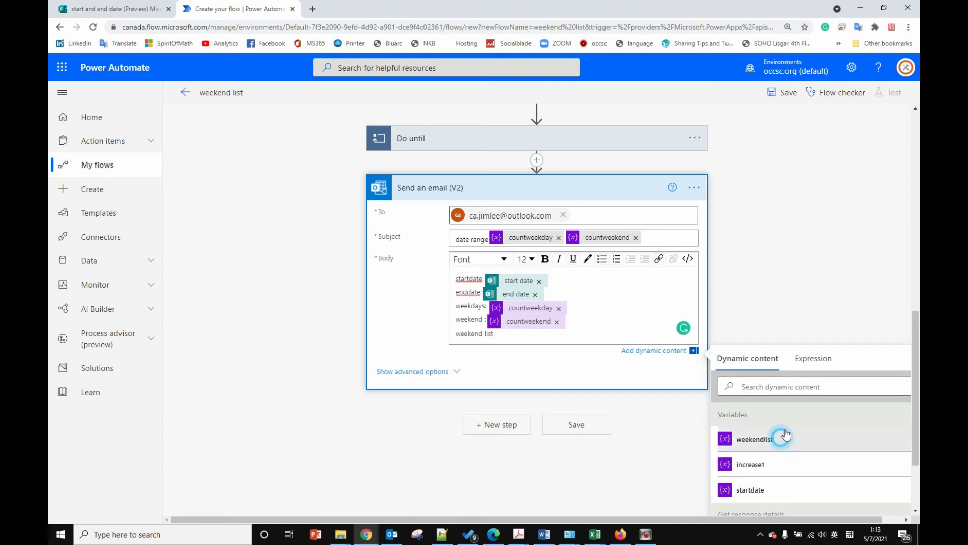
Step: Remove the countweekend and countweekday tokens from the subject and save the flow
click(635, 237)
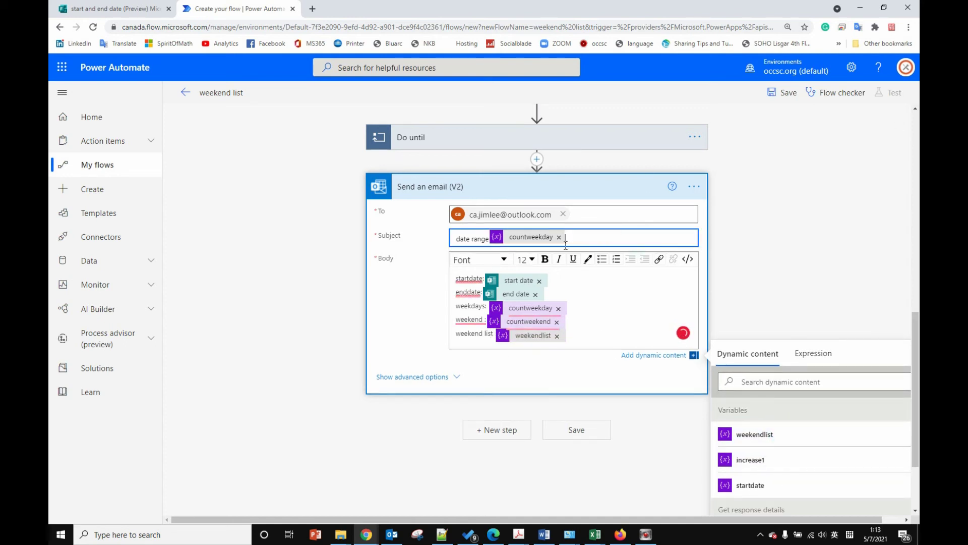
click(559, 237)
click(820, 199)
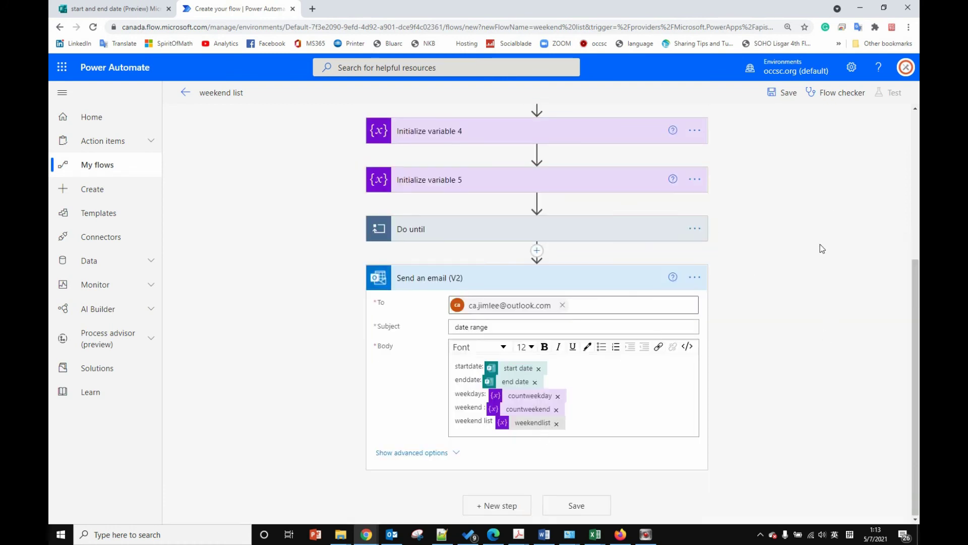
click(782, 94)
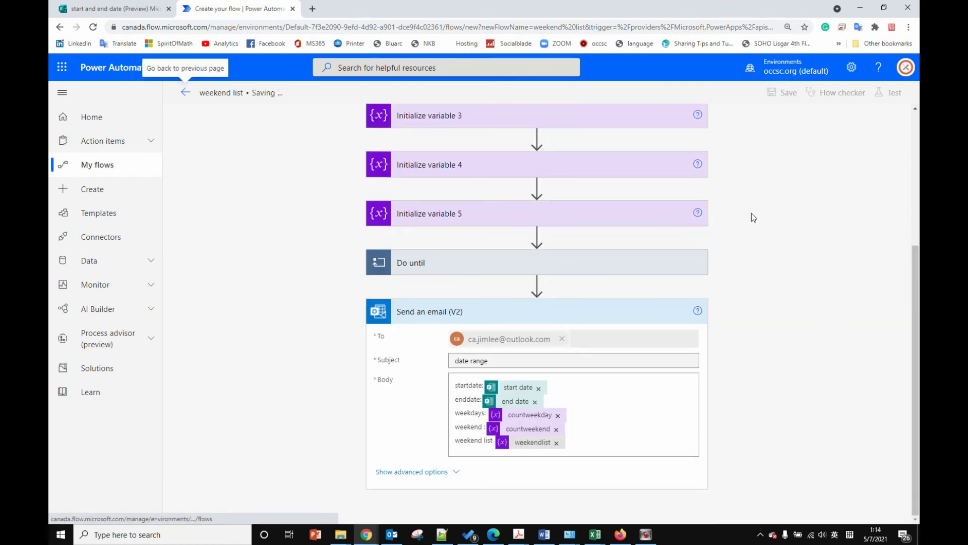
click(113, 9)
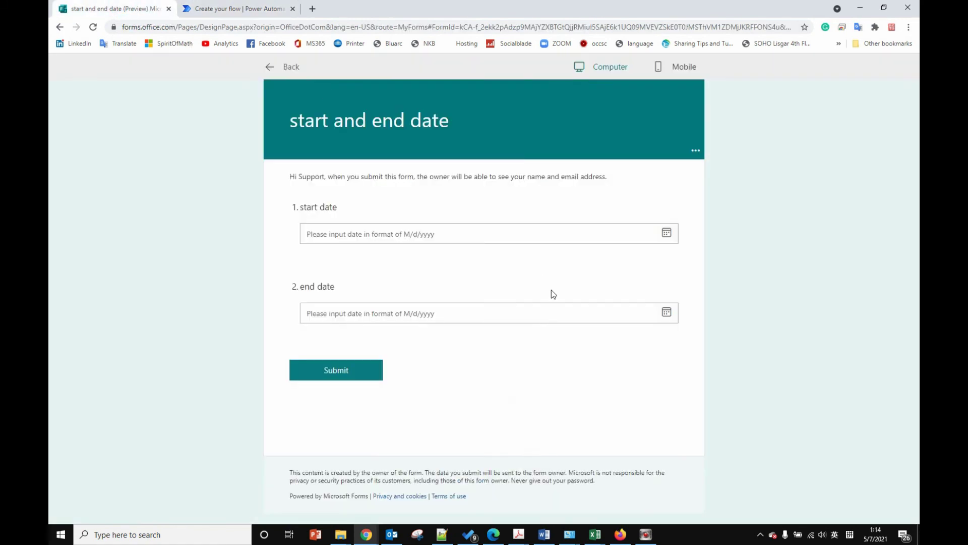
Step: Submit the form with start date 5/9/2021 and end date 5/16/2021
click(350, 228)
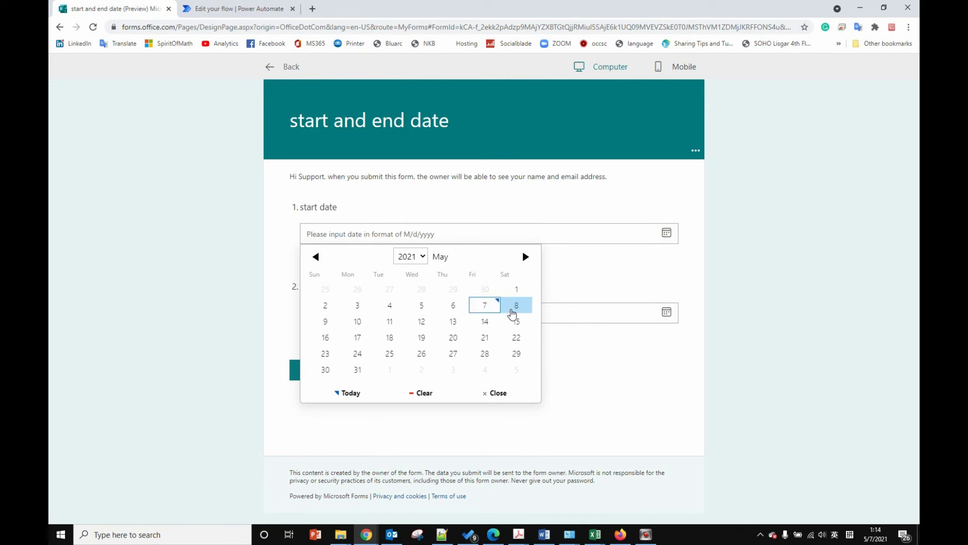
click(324, 324)
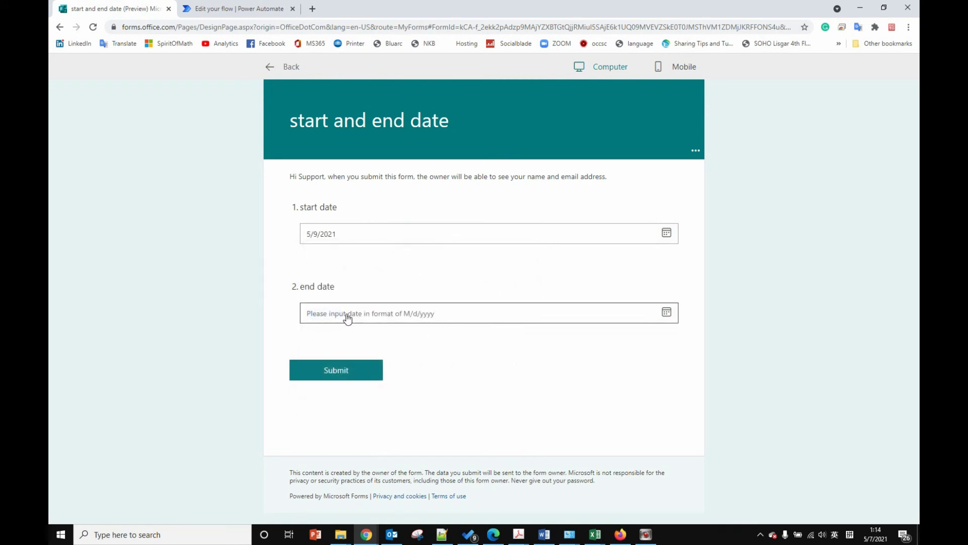
click(347, 316)
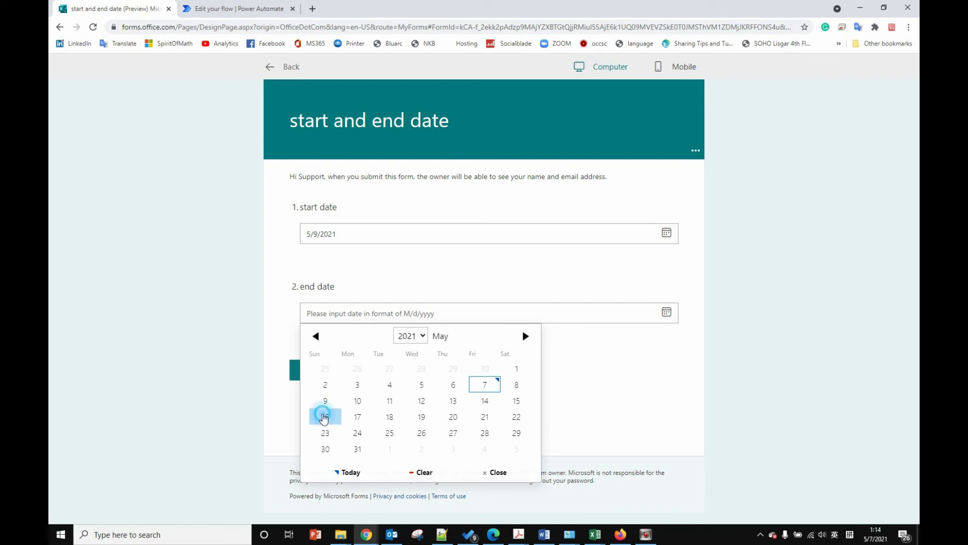
click(325, 417)
click(360, 374)
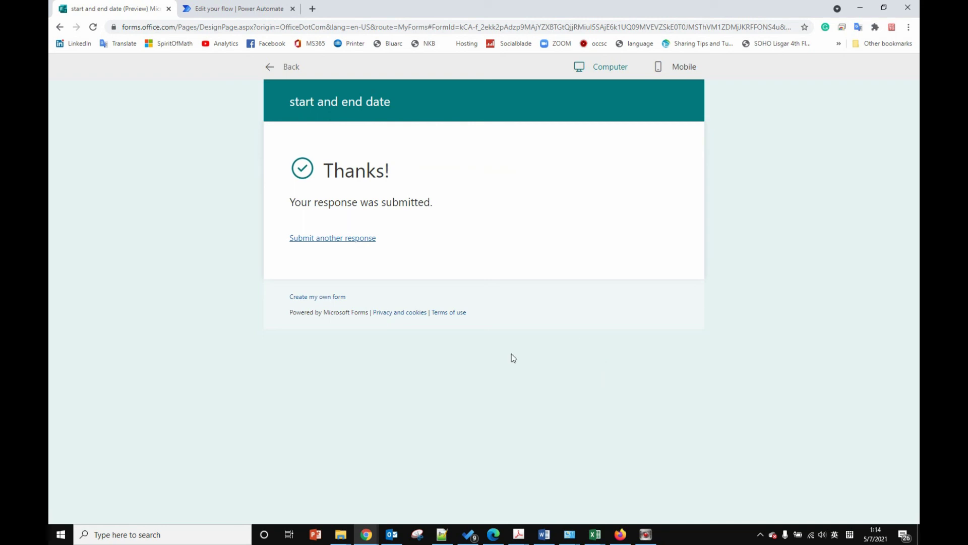
click(246, 9)
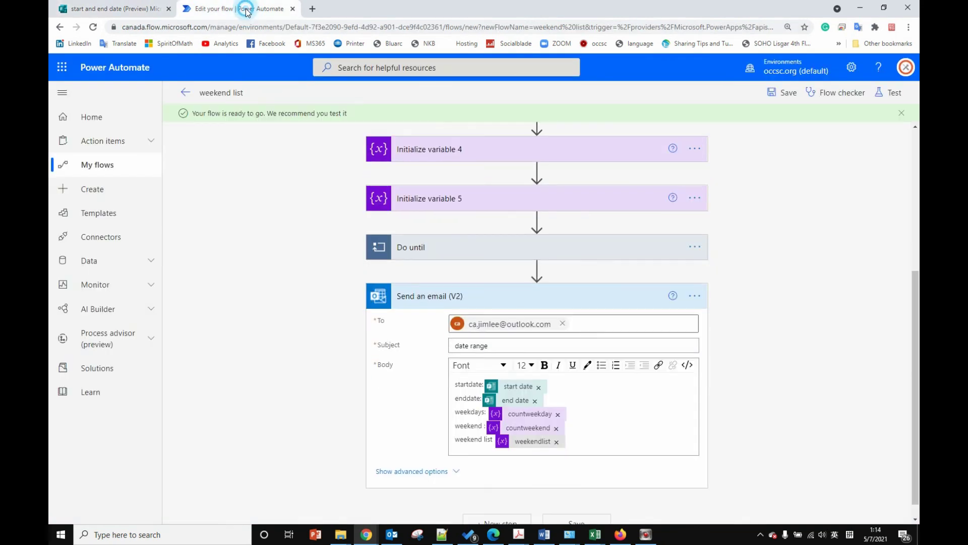
Step: Leave the editor, dismiss the ready message, and open the newest run from history
click(186, 93)
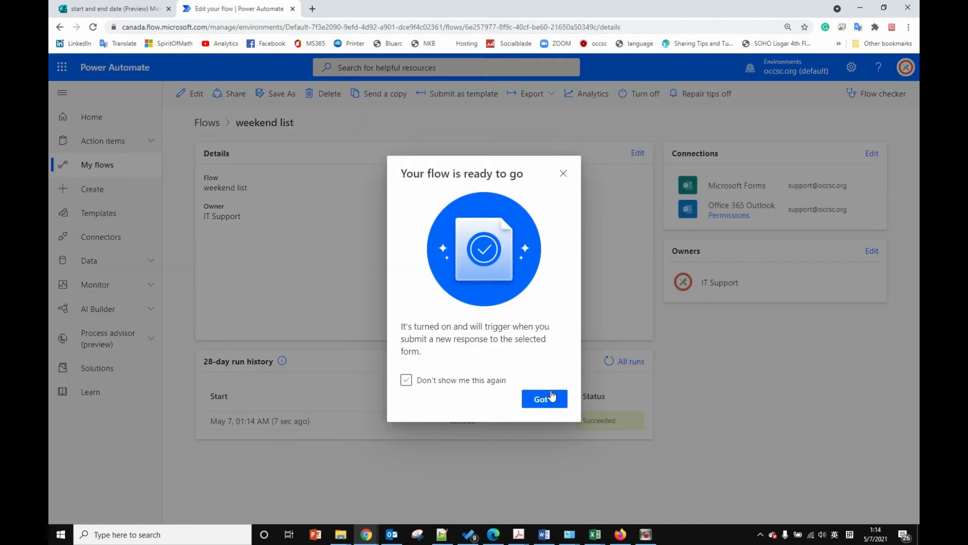
click(562, 173)
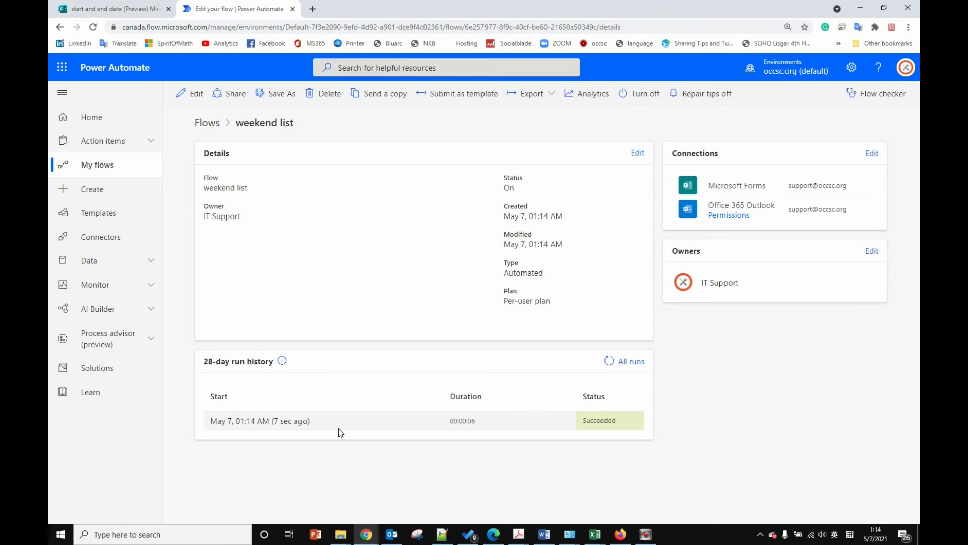
click(286, 422)
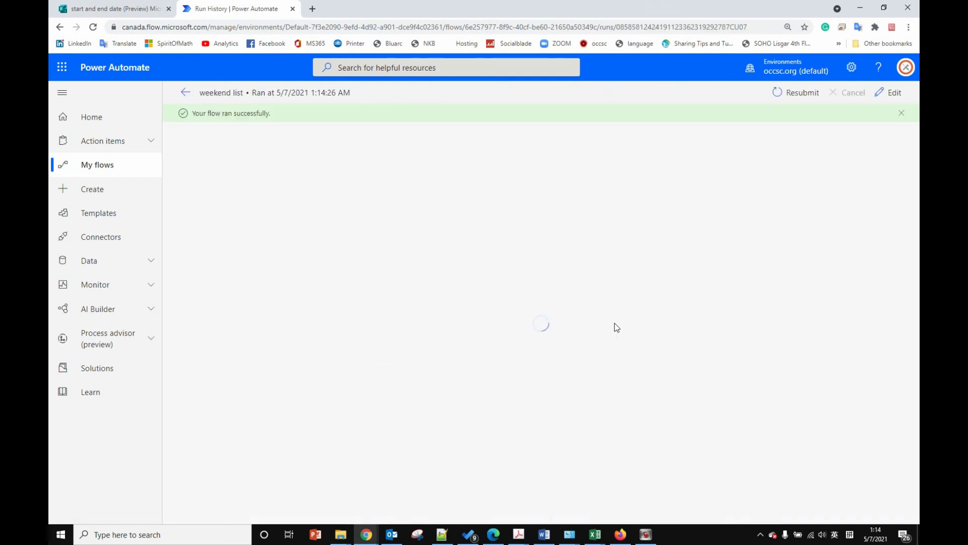
Step: Verify the email shows 2021-05-09 to 2021-05-16, 5 weekdays and 3 weekend days, then collapse it
scroll(616, 326, down, 1)
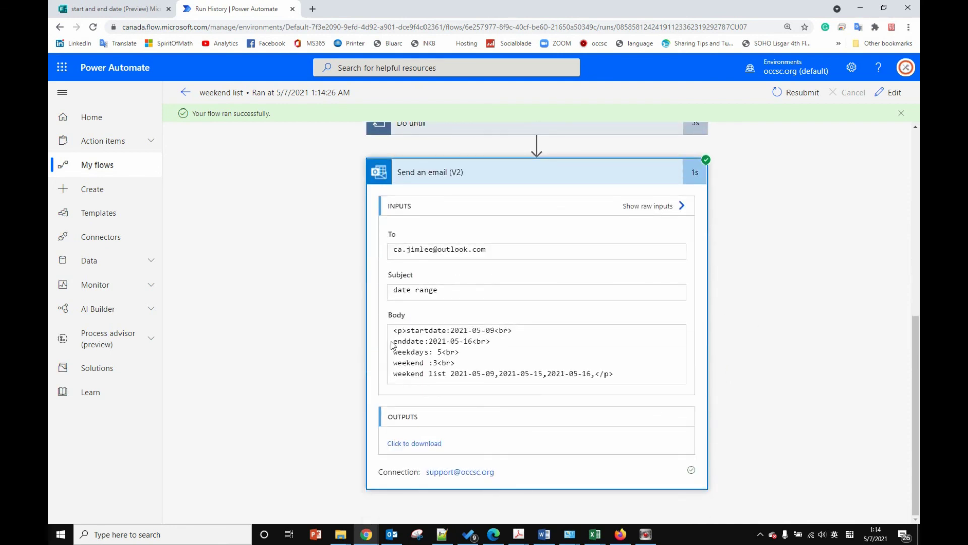
double_click(489, 331)
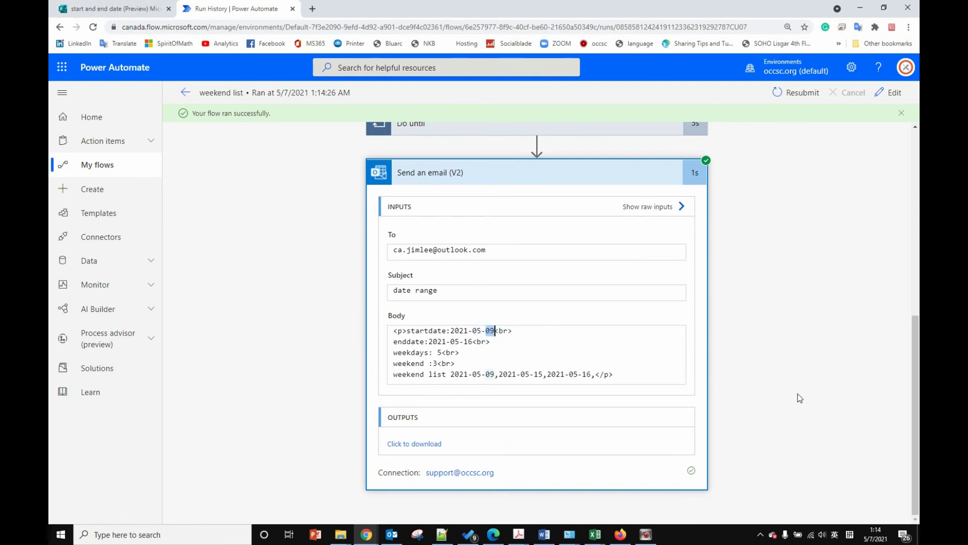
click(875, 534)
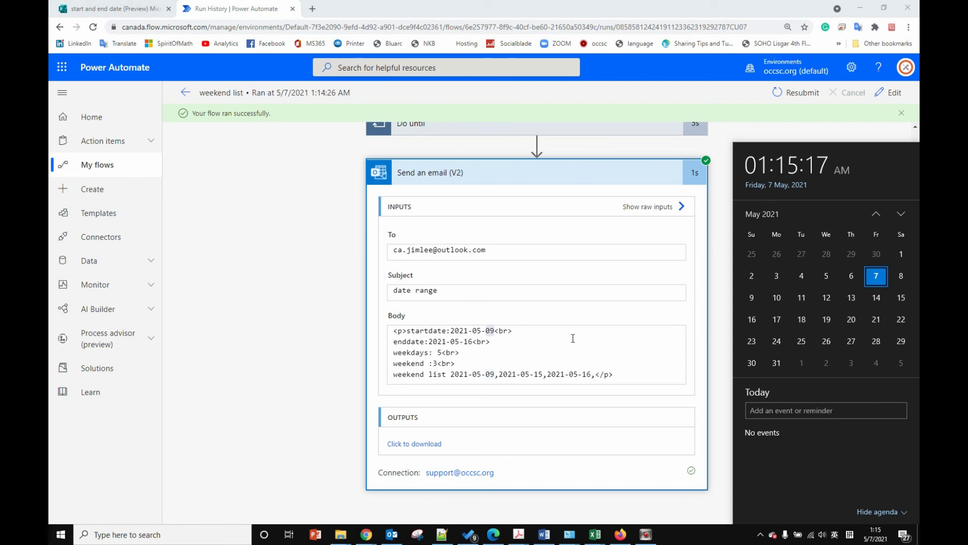
click(309, 246)
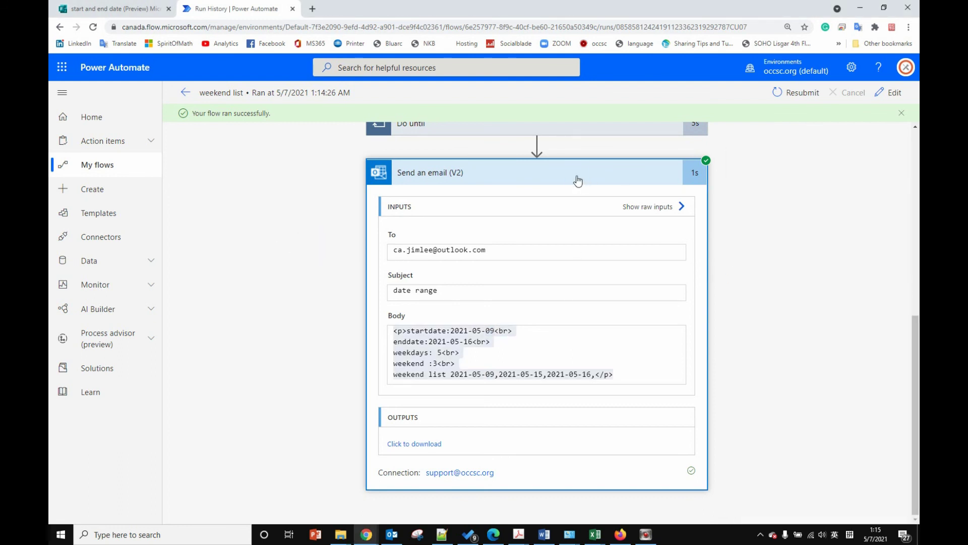
click(577, 177)
scroll(827, 282, up, 3)
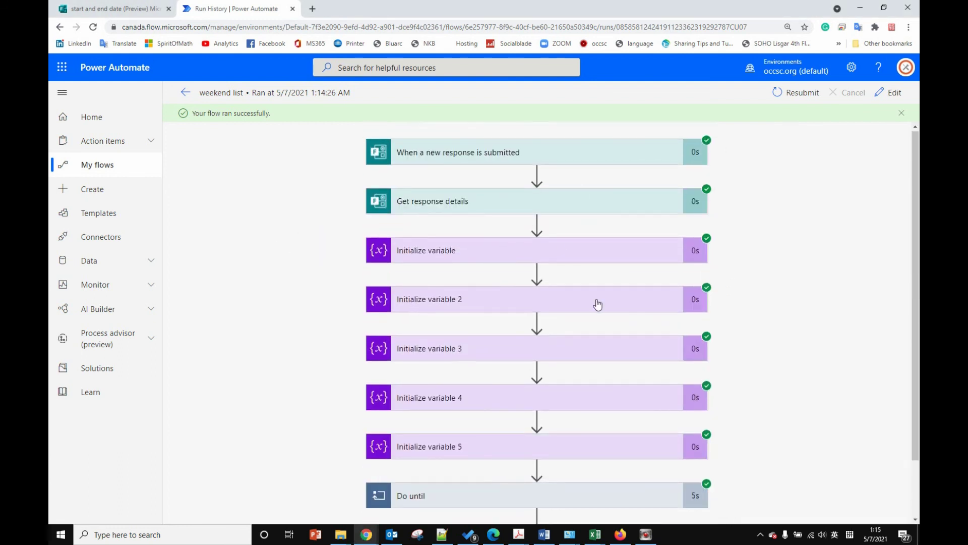
scroll(597, 303, down, 2)
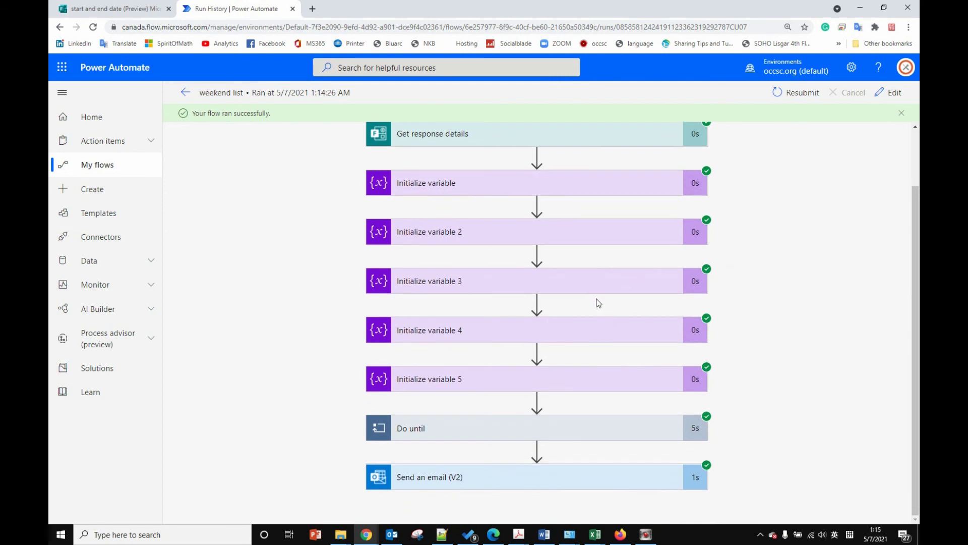